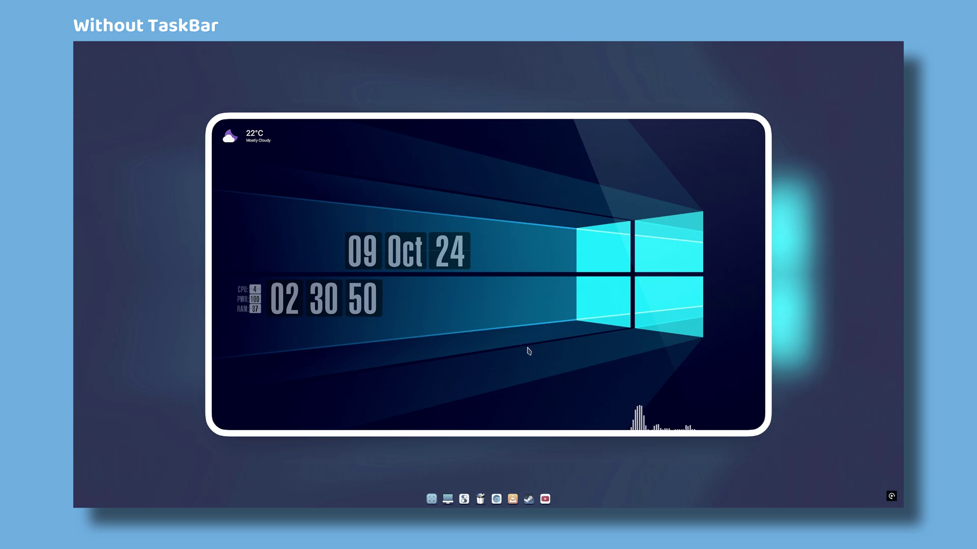
Close the Steam window, open the dock's YouTube shortcut, then pause Echoes of emir in the audio library and close the browser
{"action": "left_click", "coordinate": [596, 209]}
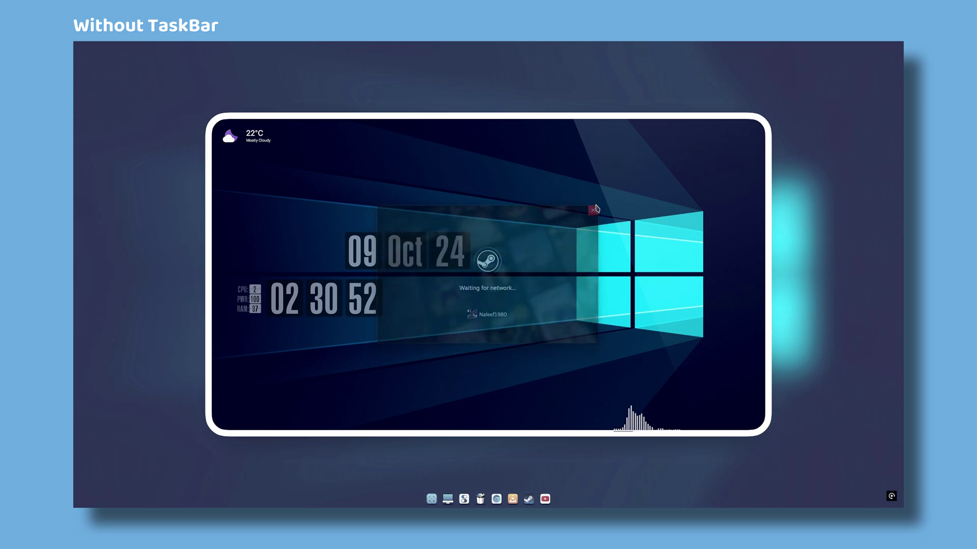
{"action": "left_click", "coordinate": [545, 499]}
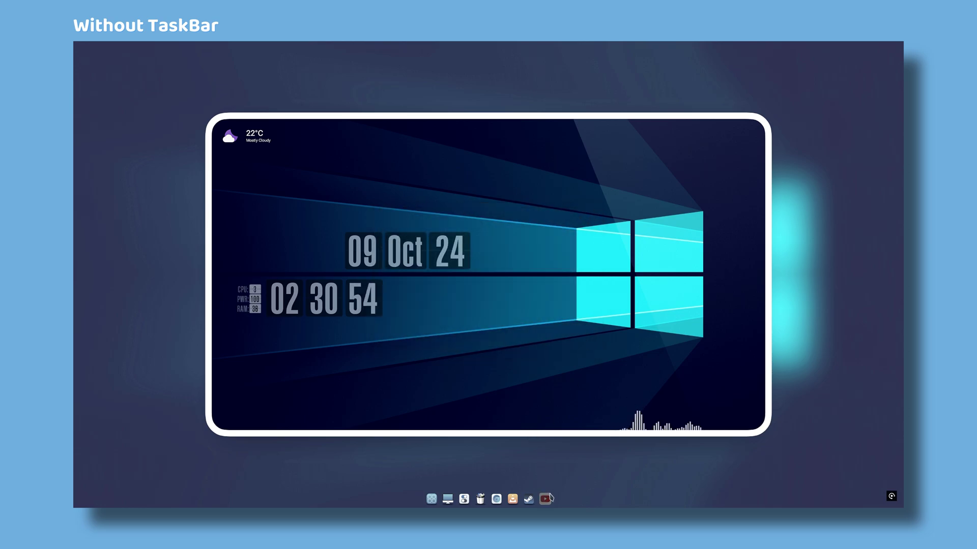
{"action": "left_click", "coordinate": [452, 89]}
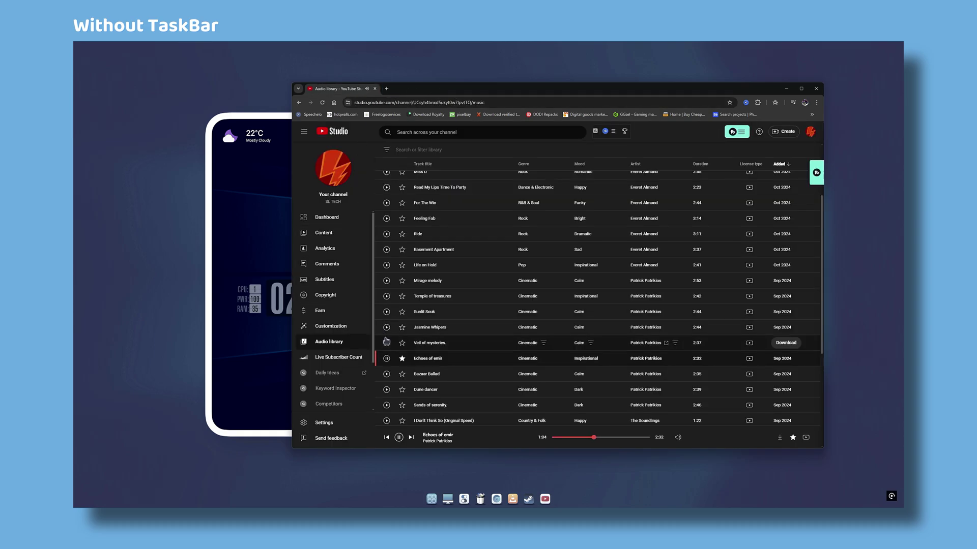
{"action": "left_click", "coordinate": [387, 359]}
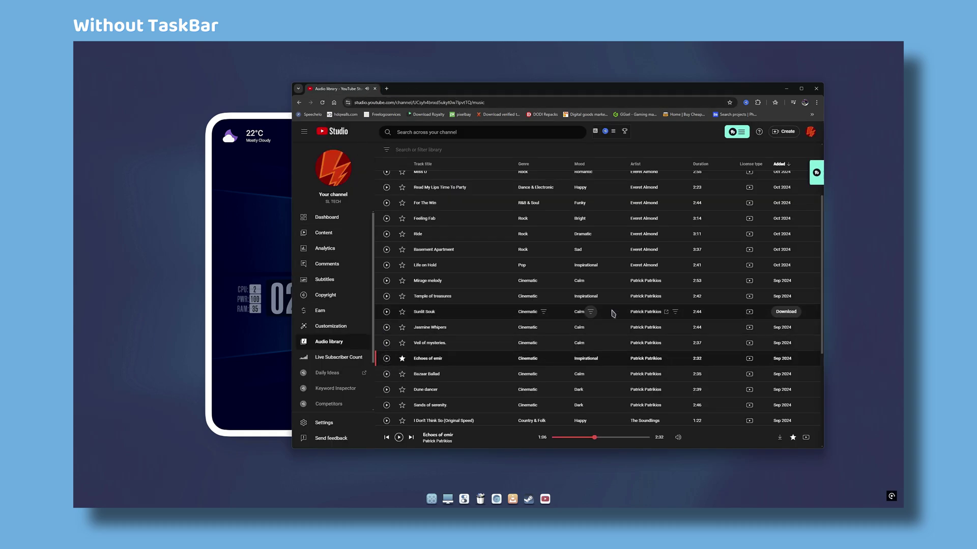
{"action": "left_click", "coordinate": [815, 88]}
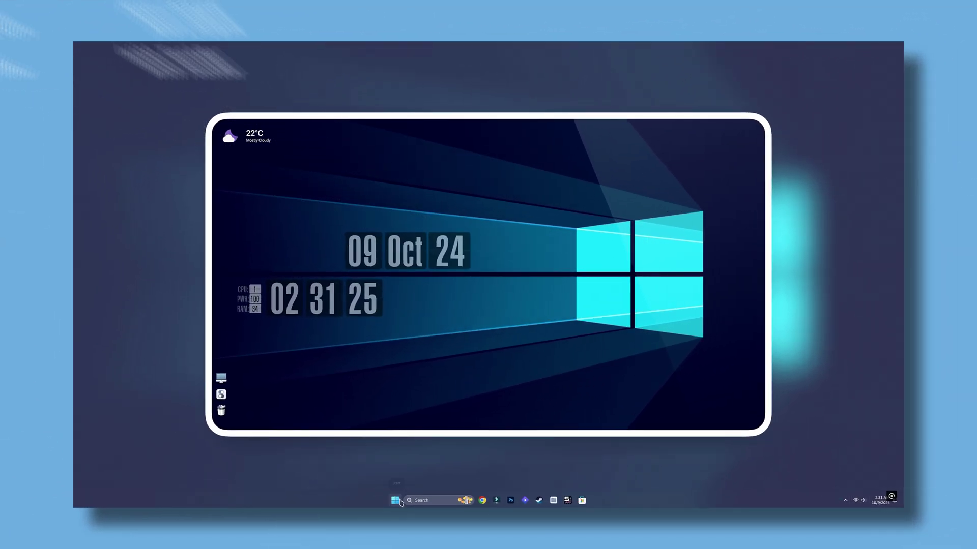
View the themed Start menu, This PC window and Recycle Bin on the customized desktop, closing each one
{"action": "left_click", "coordinate": [400, 502]}
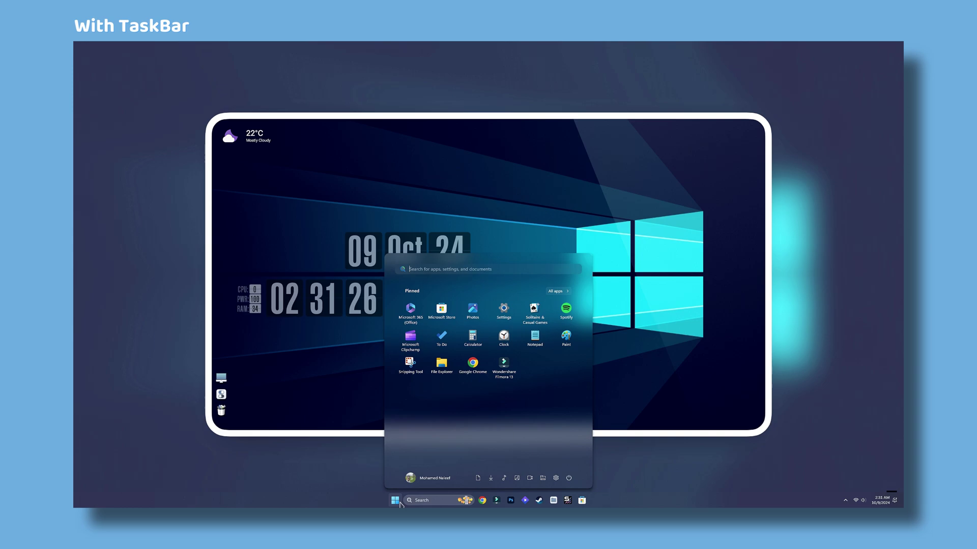
{"action": "left_click", "coordinate": [400, 503]}
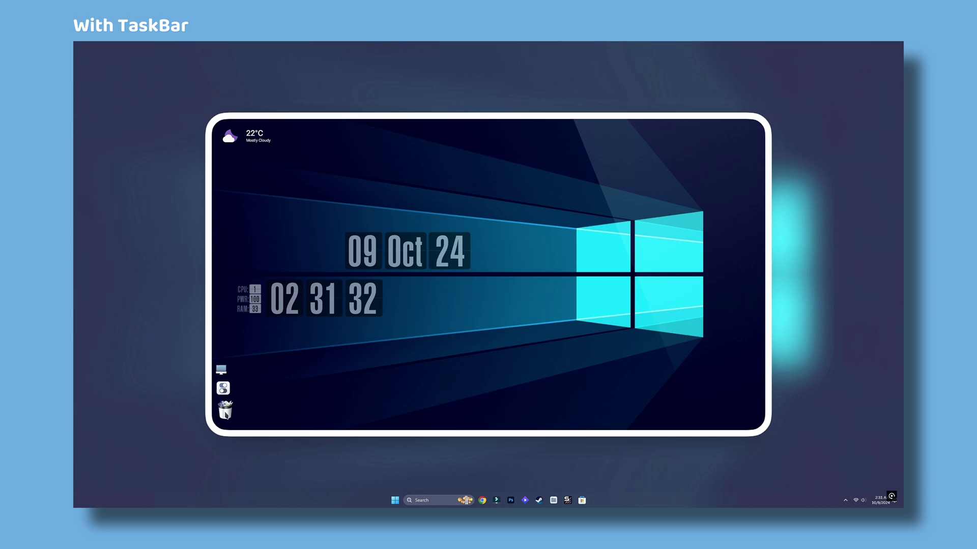
{"action": "left_click", "coordinate": [225, 382]}
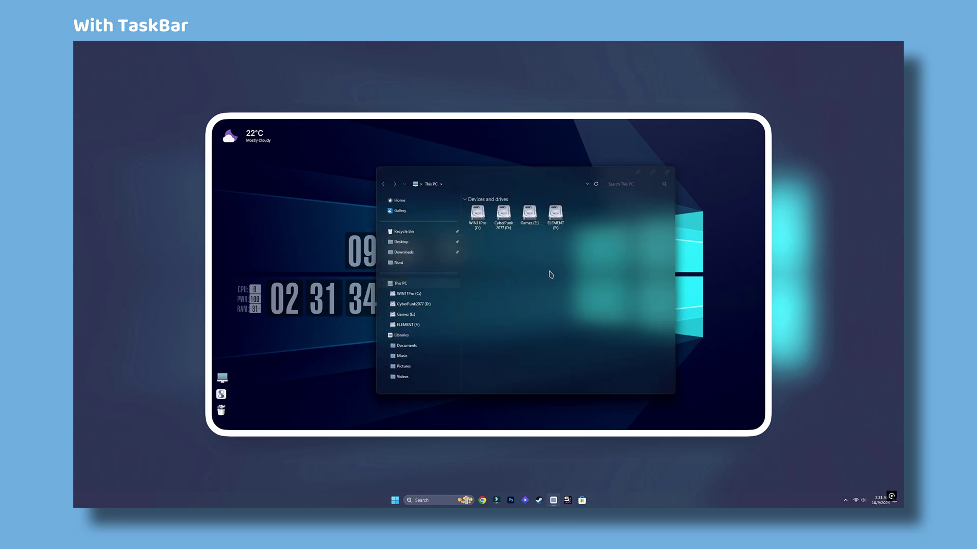
{"action": "left_click", "coordinate": [667, 173]}
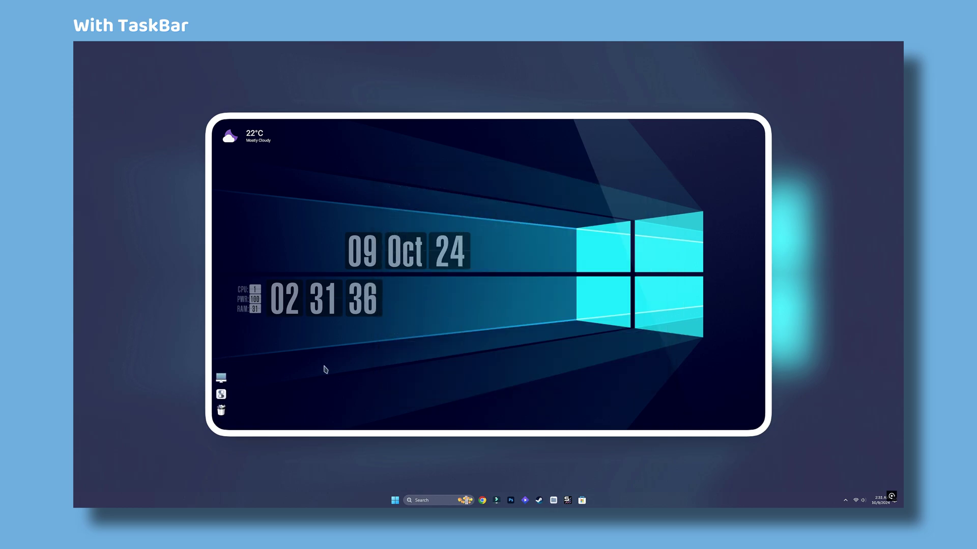
{"action": "left_click", "coordinate": [223, 417]}
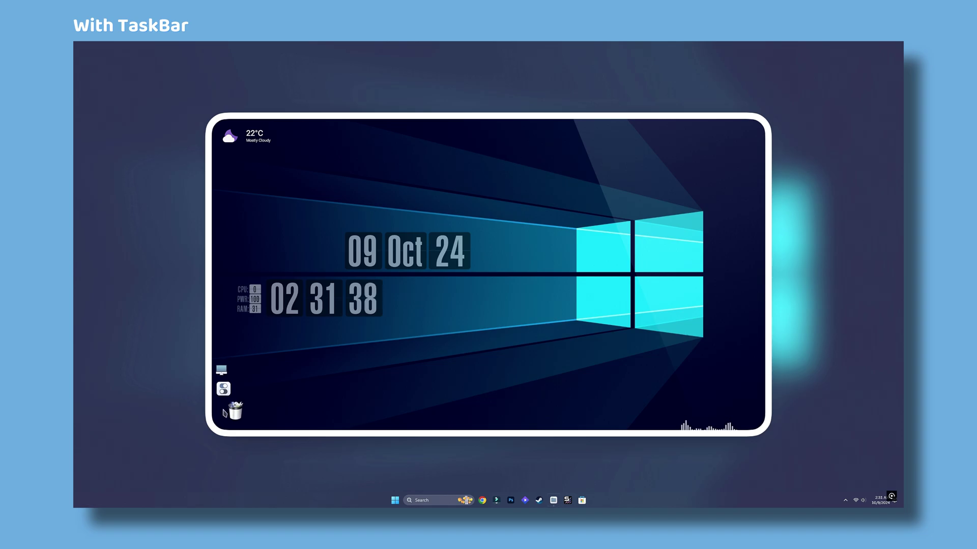
{"action": "left_click", "coordinate": [668, 173]}
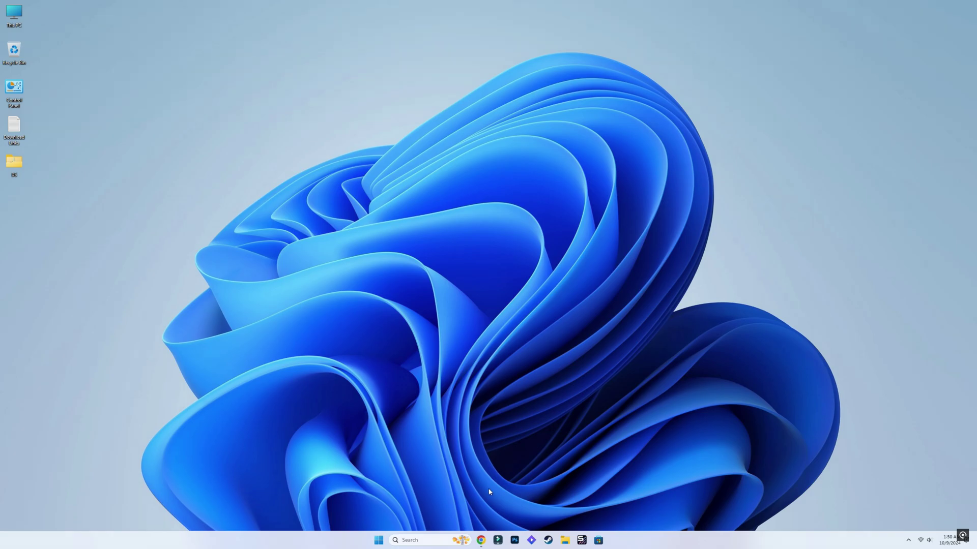
Switch to Chrome and download the UltraUXThemePatcher and Windhawk installers from their websites
{"action": "left_click", "coordinate": [482, 540]}
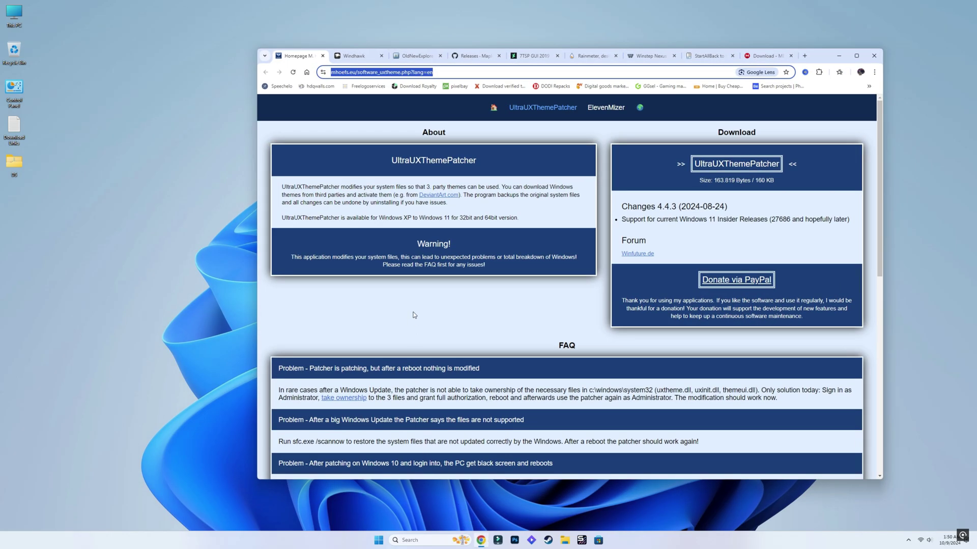
{"action": "left_click", "coordinate": [733, 165]}
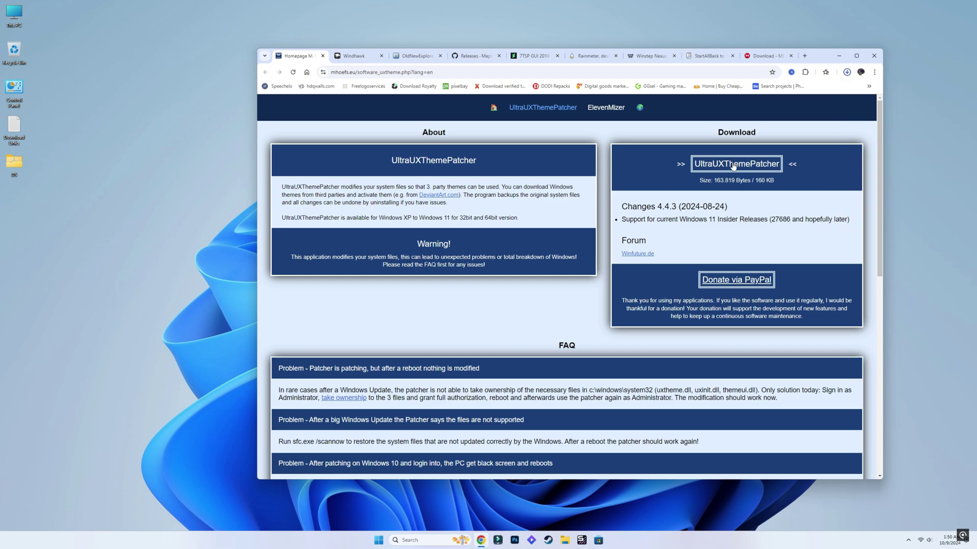
{"action": "left_click", "coordinate": [366, 57]}
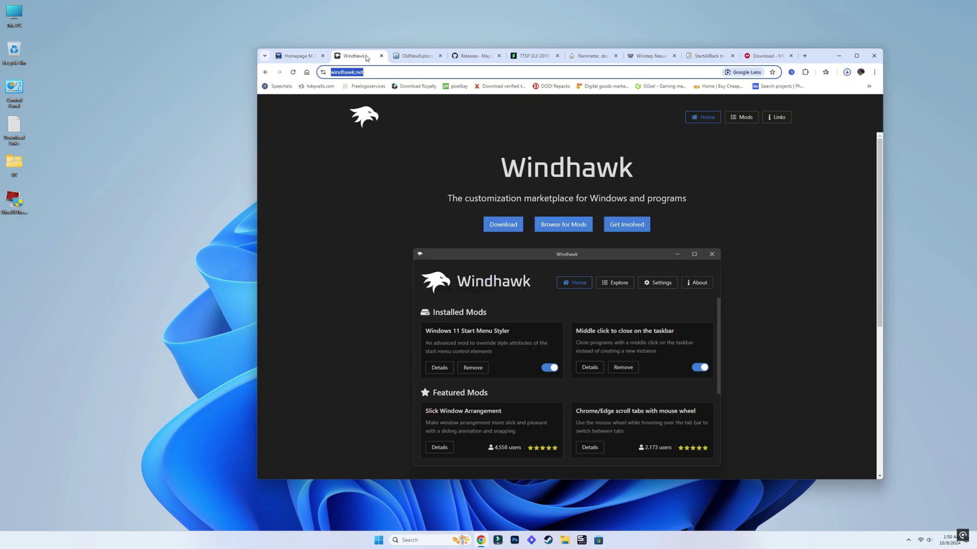
{"action": "left_click", "coordinate": [503, 226]}
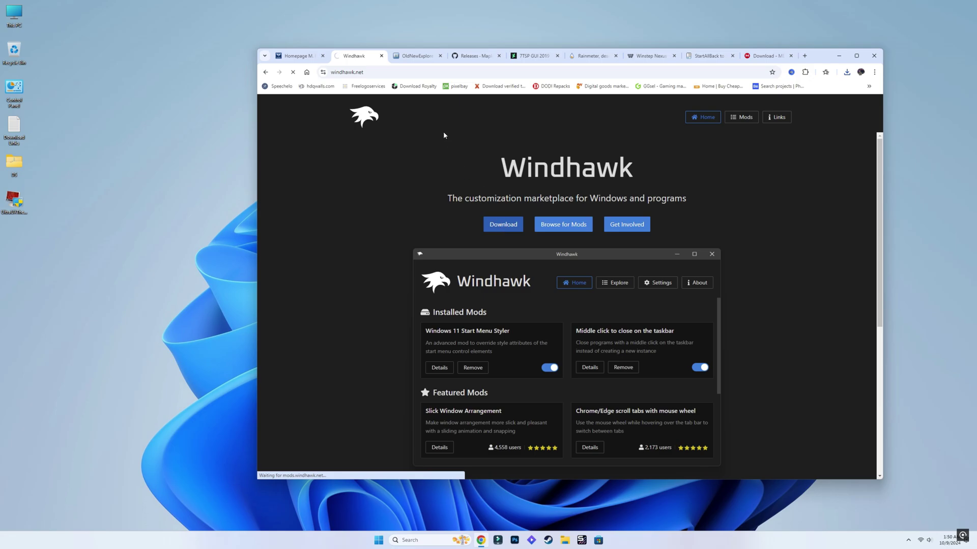
Download OldNewExplorer.rar from the OldNewExplorer 1.1.9 forum topic
{"action": "left_click", "coordinate": [417, 56]}
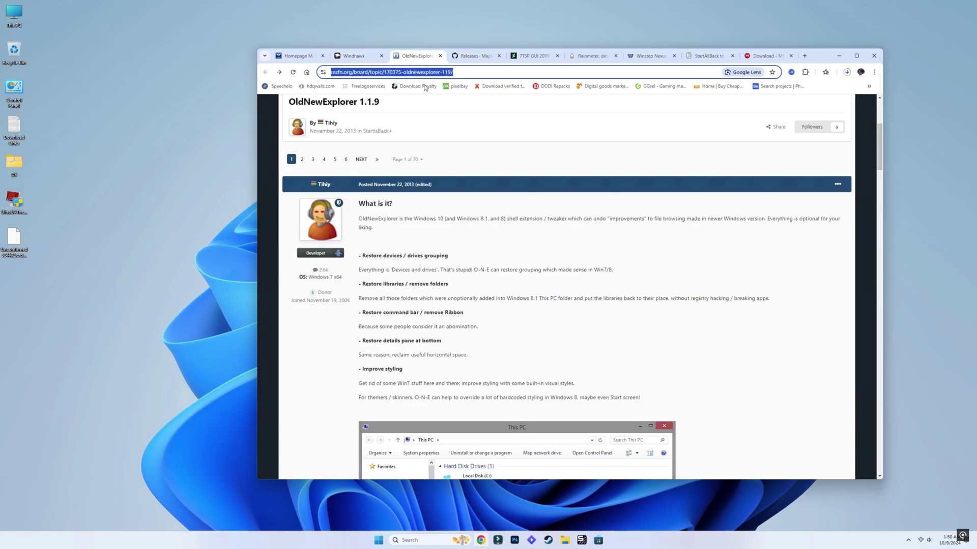
{"action": "scroll", "coordinate": [463, 298], "scroll_direction": "down", "scroll_amount": 7}
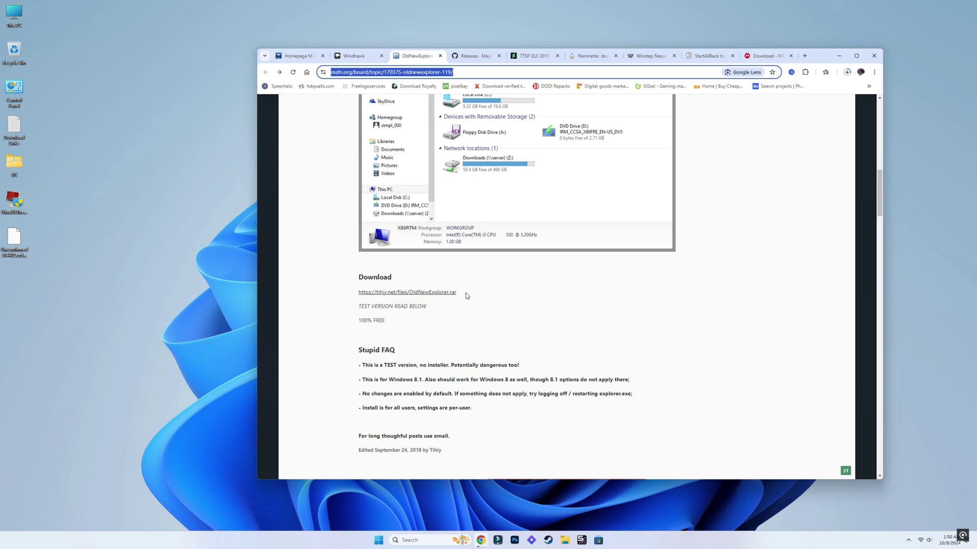
{"action": "left_click", "coordinate": [402, 293]}
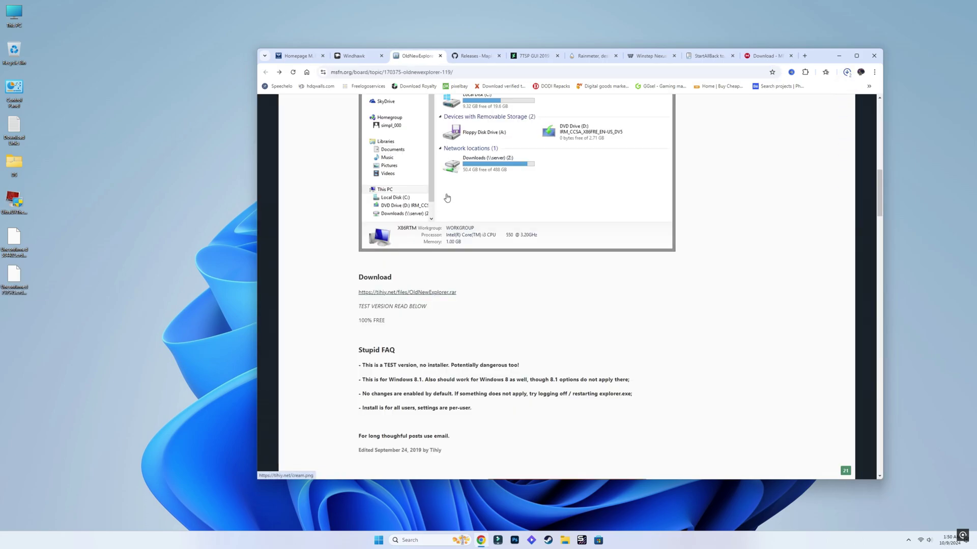
Download Release_x64.zip from the 2.0.1 release of ExplorerBlurMica on GitHub
{"action": "left_click", "coordinate": [487, 56]}
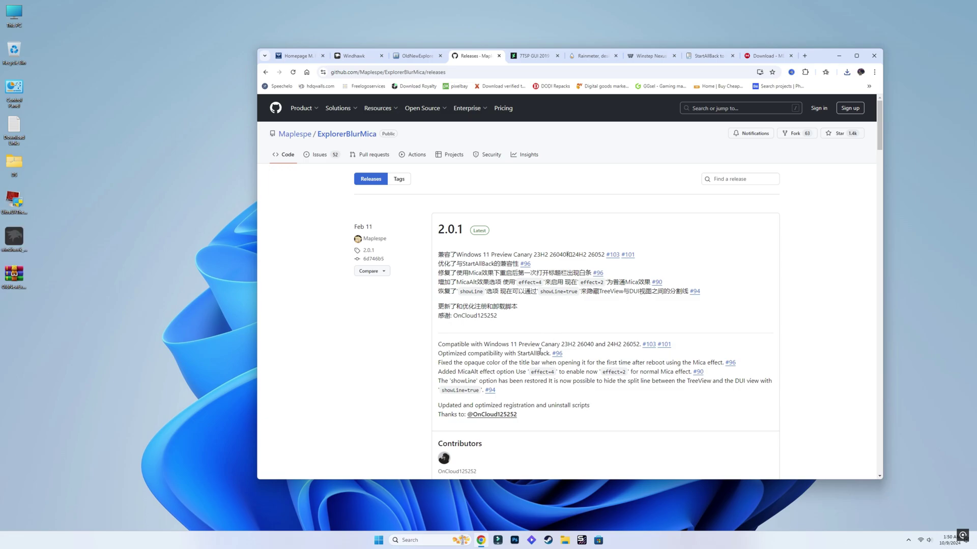
{"action": "scroll", "coordinate": [538, 350], "scroll_direction": "down", "scroll_amount": 5}
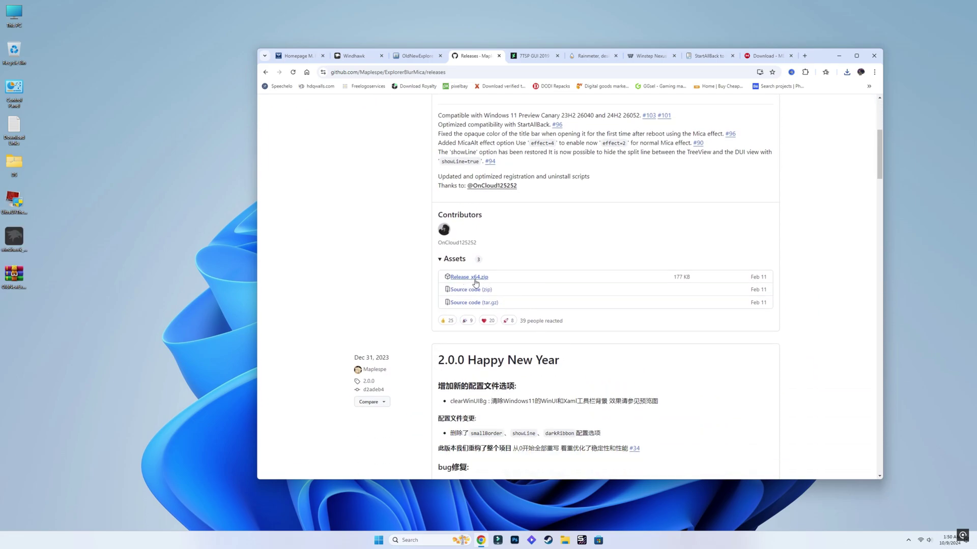
{"action": "left_click", "coordinate": [472, 279]}
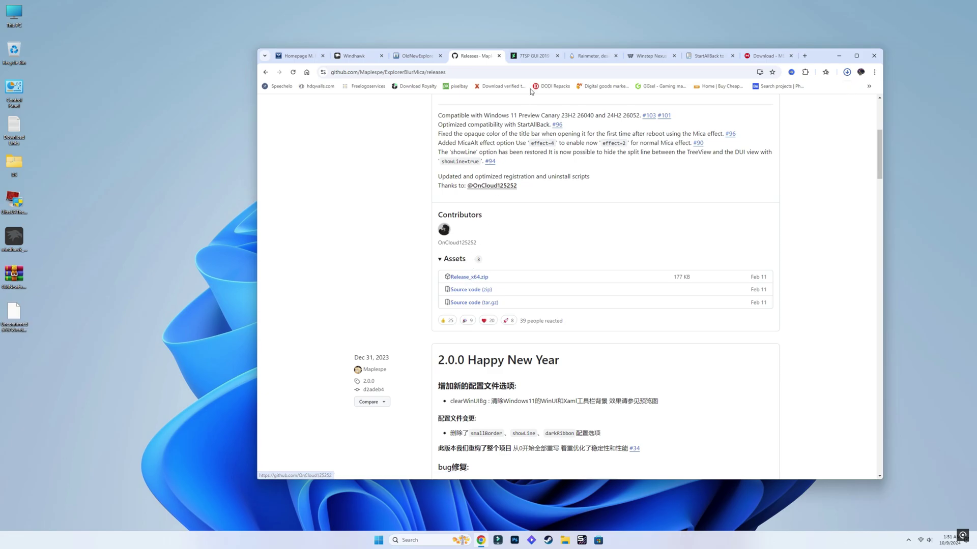
Try to download 7TSP GUI 2019 Edition from its DeviantArt page
{"action": "left_click", "coordinate": [531, 57]}
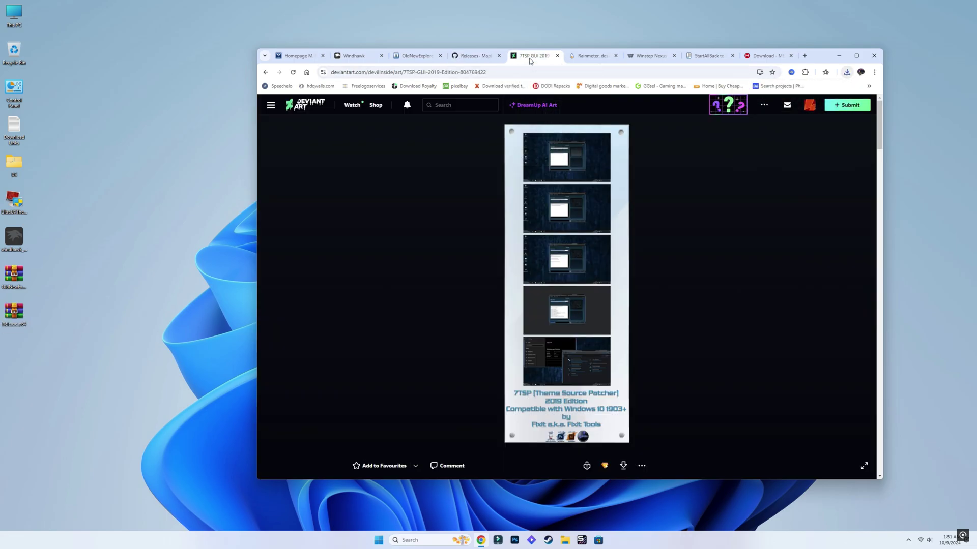
{"action": "scroll", "coordinate": [669, 356], "scroll_direction": "down", "scroll_amount": 3}
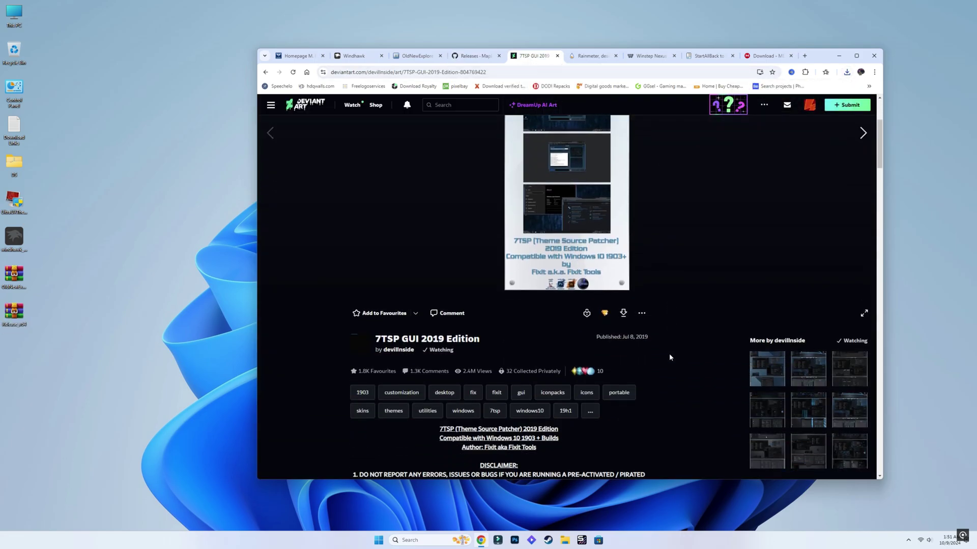
{"action": "left_click", "coordinate": [623, 314]}
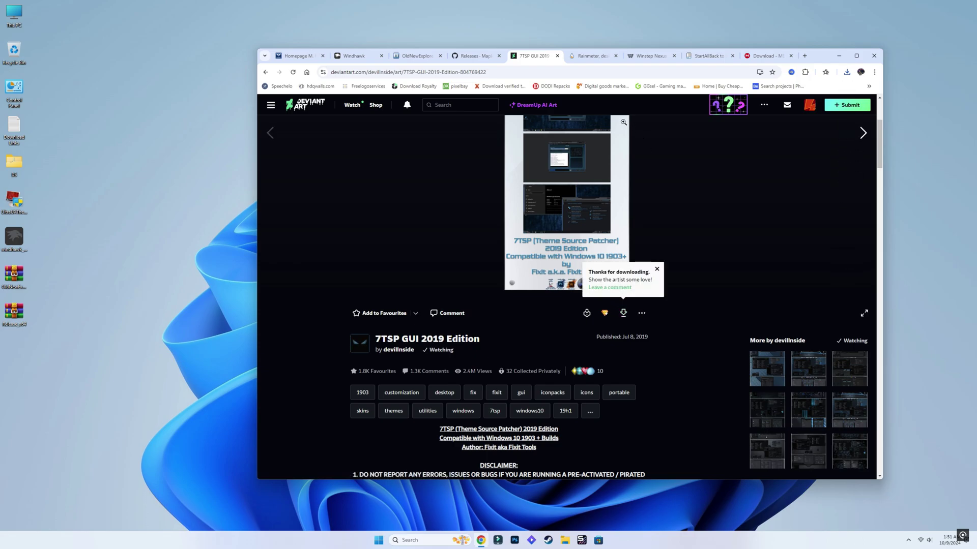
Download the Rainmeter 4.5.20 installer and the free Winstep Nexus dock from their websites
{"action": "left_click", "coordinate": [593, 59]}
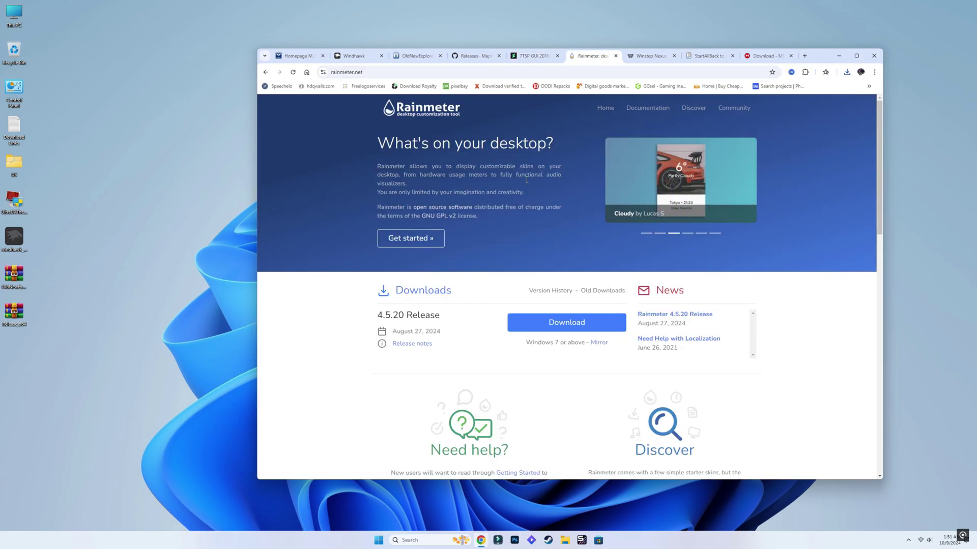
{"action": "left_click", "coordinate": [536, 319]}
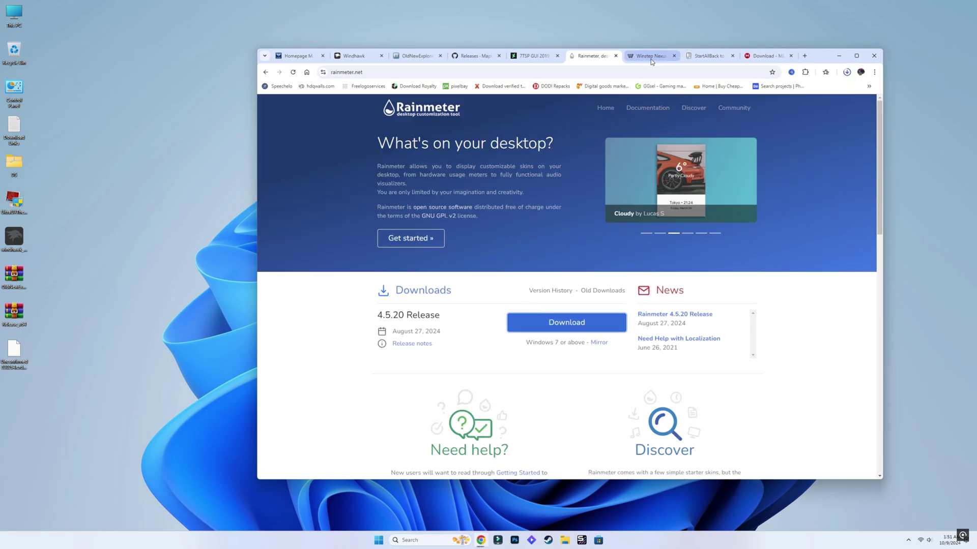
{"action": "left_click", "coordinate": [652, 59]}
{"action": "scroll", "coordinate": [450, 378], "scroll_direction": "down", "scroll_amount": 3}
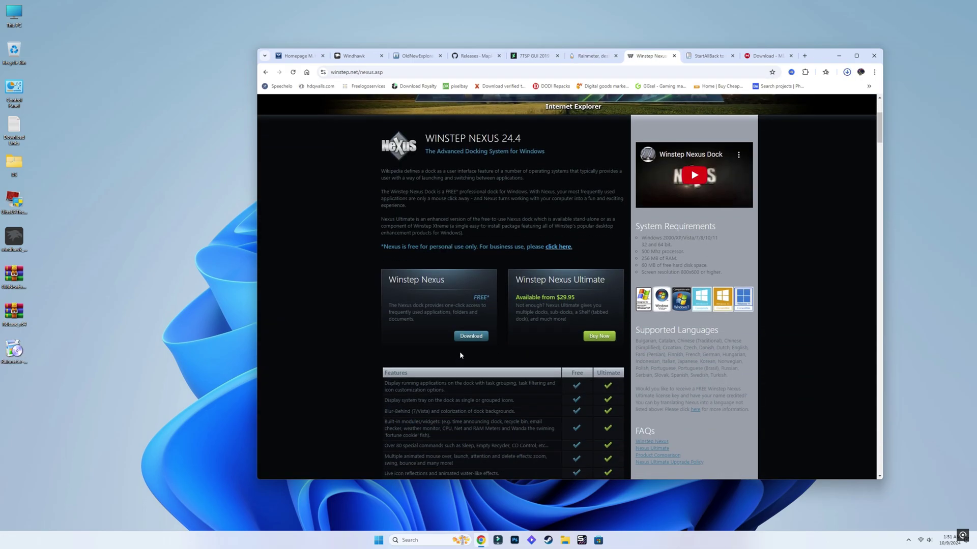
{"action": "left_click", "coordinate": [469, 337]}
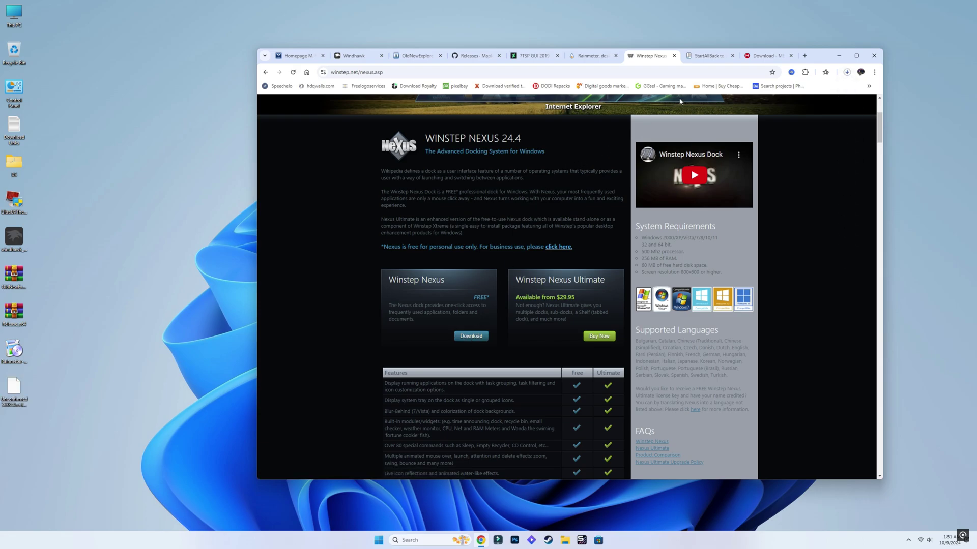
Download StartAllBack v3.8.10 and Theme44.zip from the MEGA page, then minimize the browser window
{"action": "left_click", "coordinate": [713, 59]}
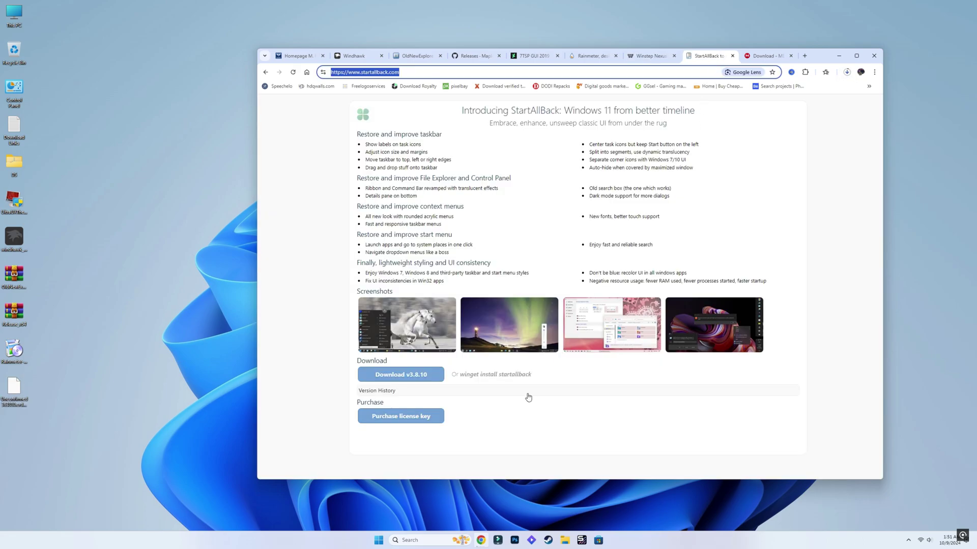
{"action": "left_click", "coordinate": [401, 377]}
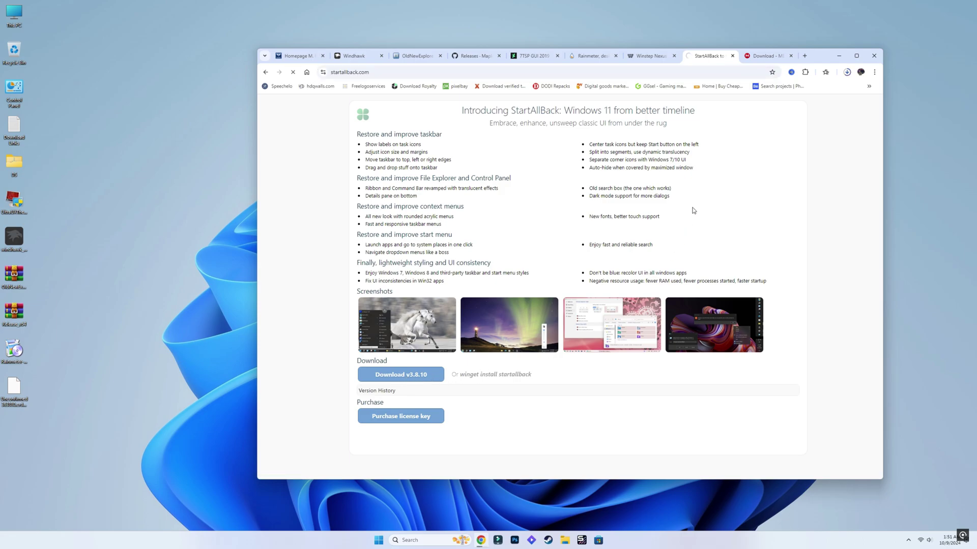
{"action": "left_click", "coordinate": [762, 59]}
{"action": "left_click", "coordinate": [729, 422]}
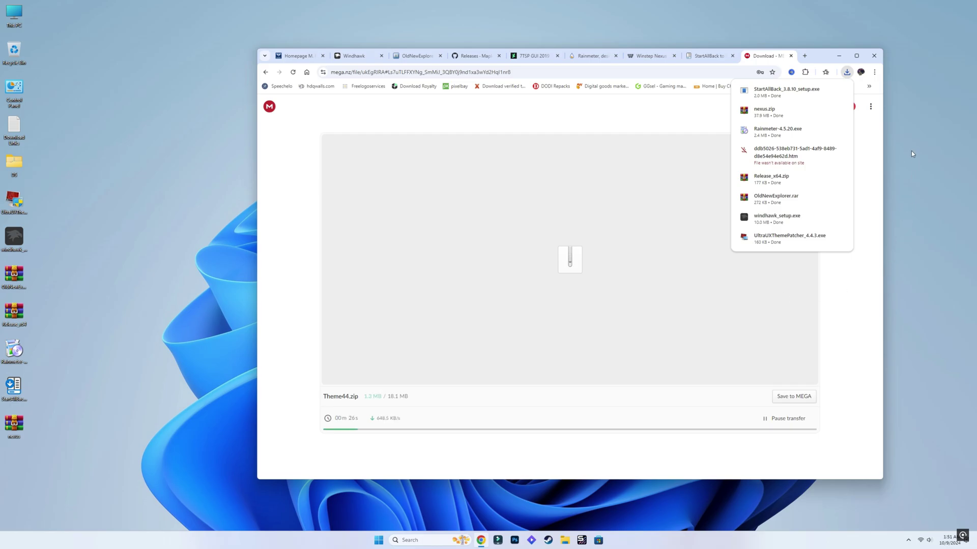
{"action": "left_click", "coordinate": [838, 56]}
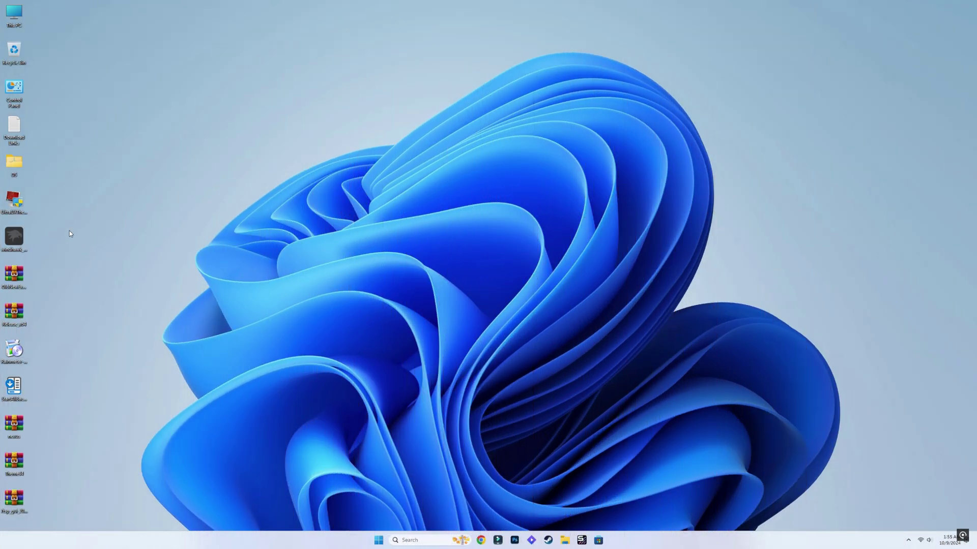
Install UltraUXThemePatcher 4.4.3, accepting the license terms, and finish the setup with an immediate reboot
{"action": "double_click", "coordinate": [12, 200]}
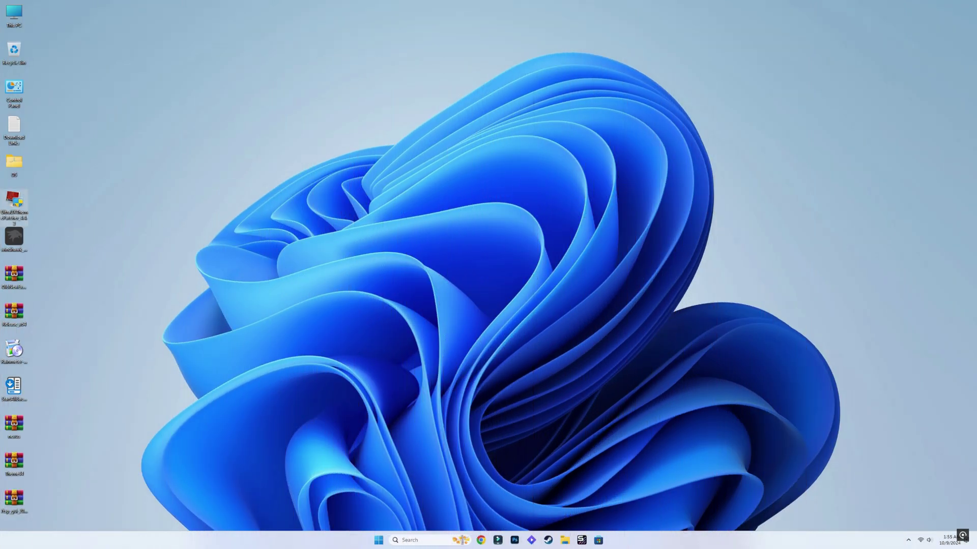
{"action": "left_click", "coordinate": [449, 336]}
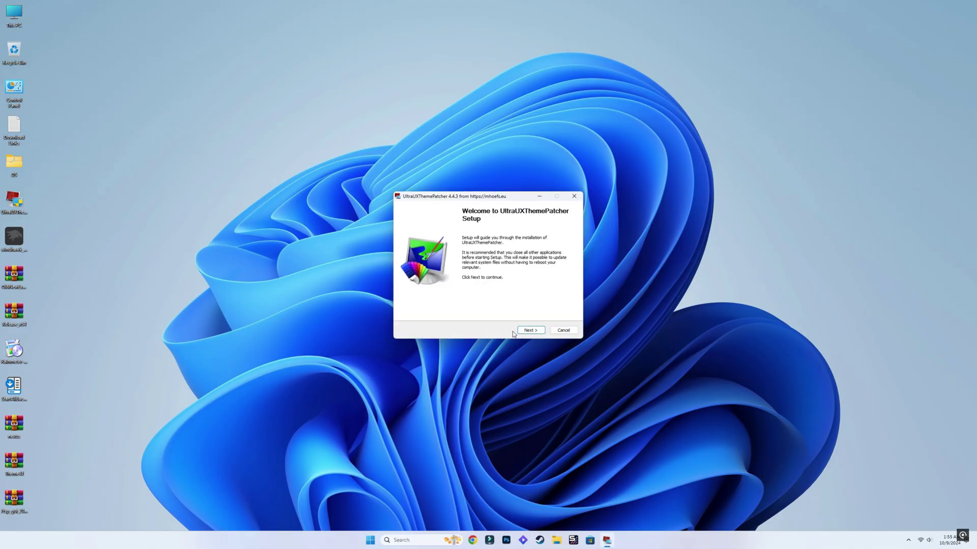
{"action": "left_click", "coordinate": [532, 332]}
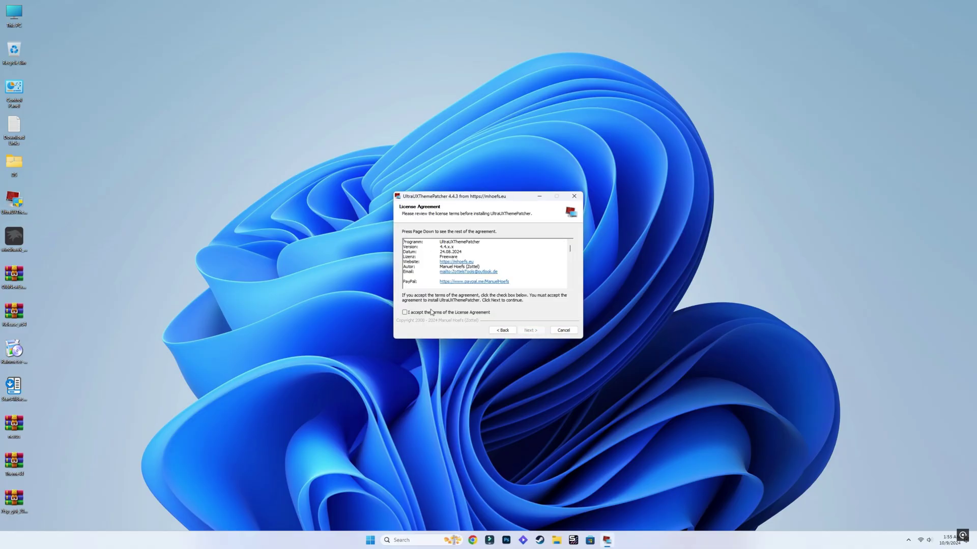
{"action": "left_click", "coordinate": [430, 313]}
{"action": "left_click", "coordinate": [534, 330]}
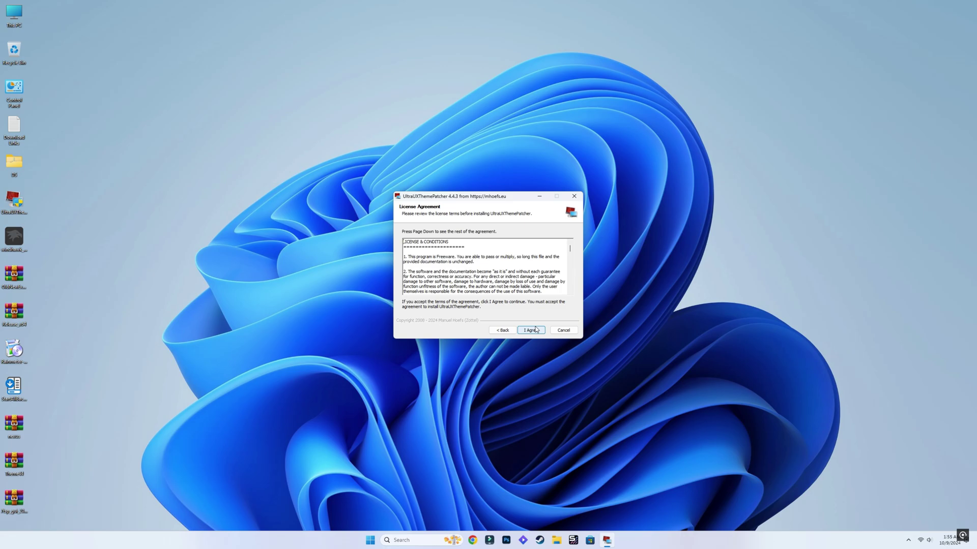
{"action": "left_click", "coordinate": [536, 330]}
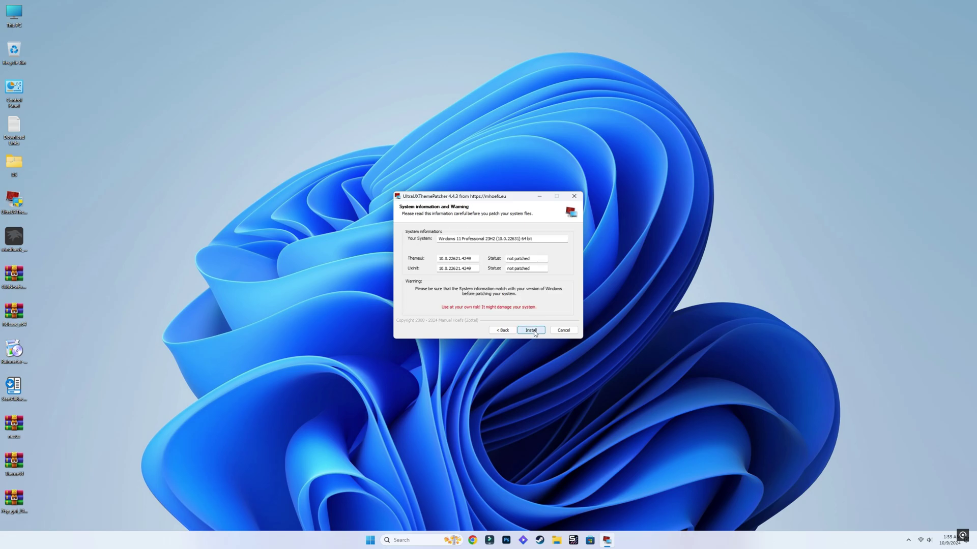
{"action": "left_click", "coordinate": [531, 331]}
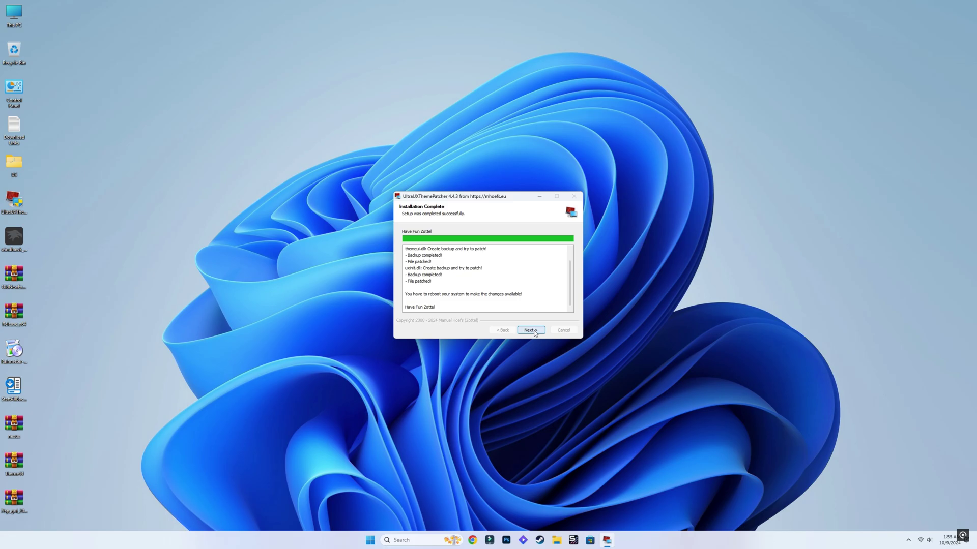
{"action": "left_click", "coordinate": [535, 334]}
{"action": "left_click", "coordinate": [535, 334]}
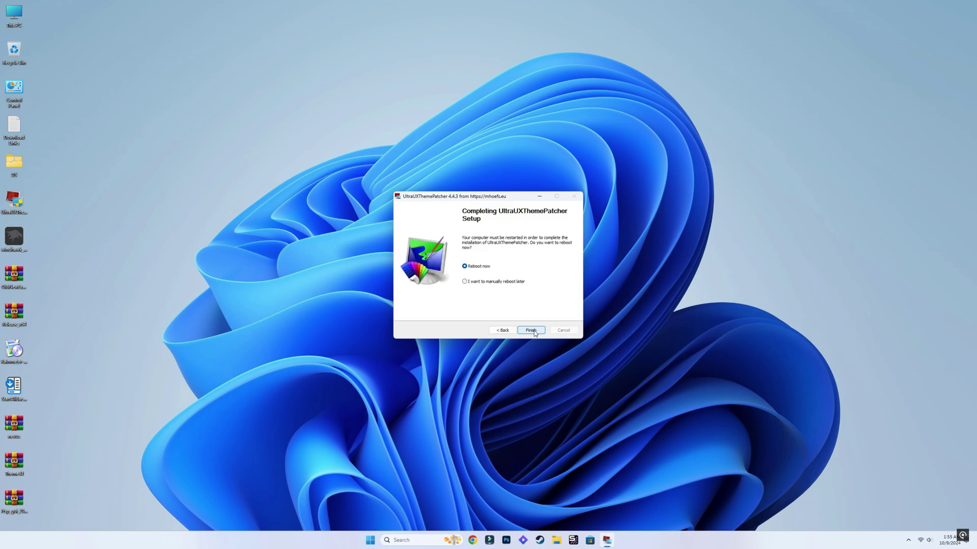
{"action": "left_click", "coordinate": [524, 330]}
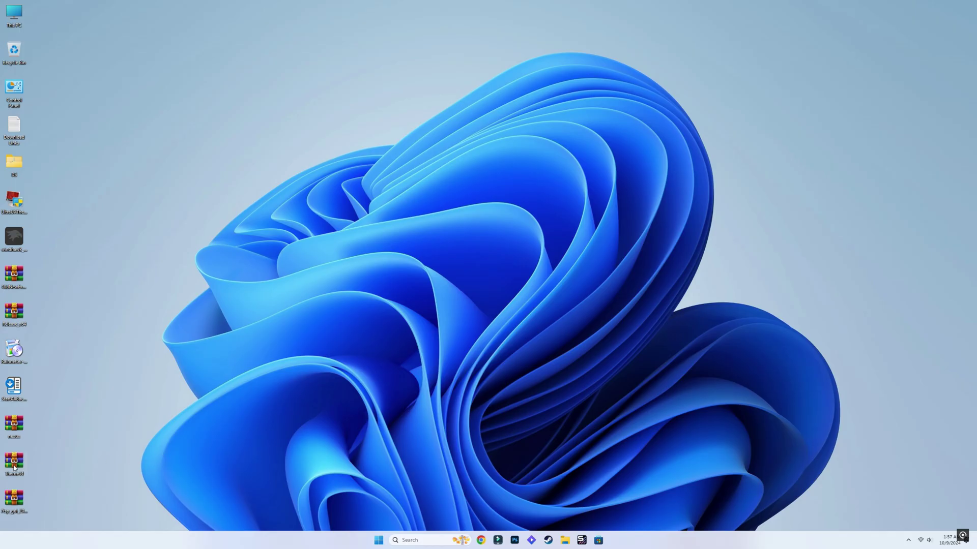
Extract the Theme44 archive into a Theme44 folder on the desktop
{"action": "right_click", "coordinate": [14, 466]}
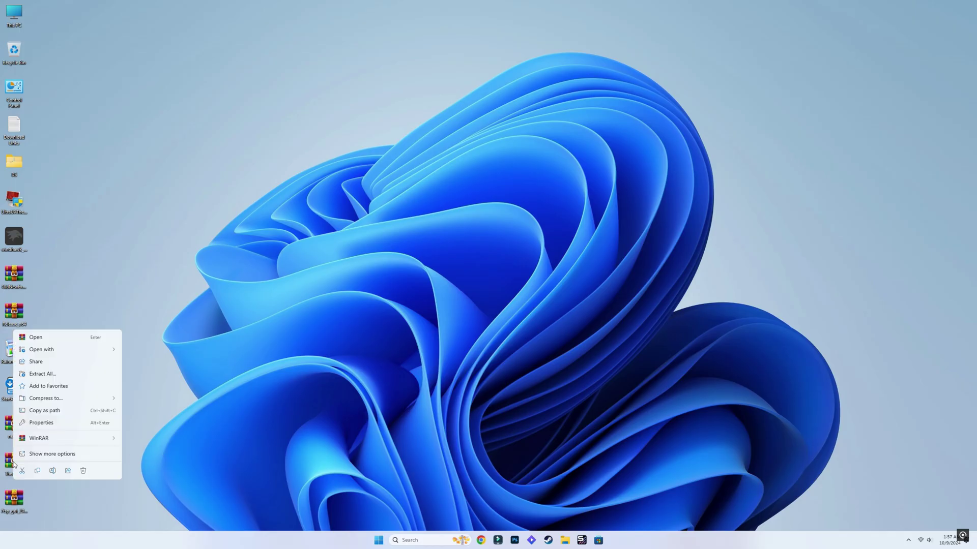
{"action": "left_click", "coordinate": [46, 374]}
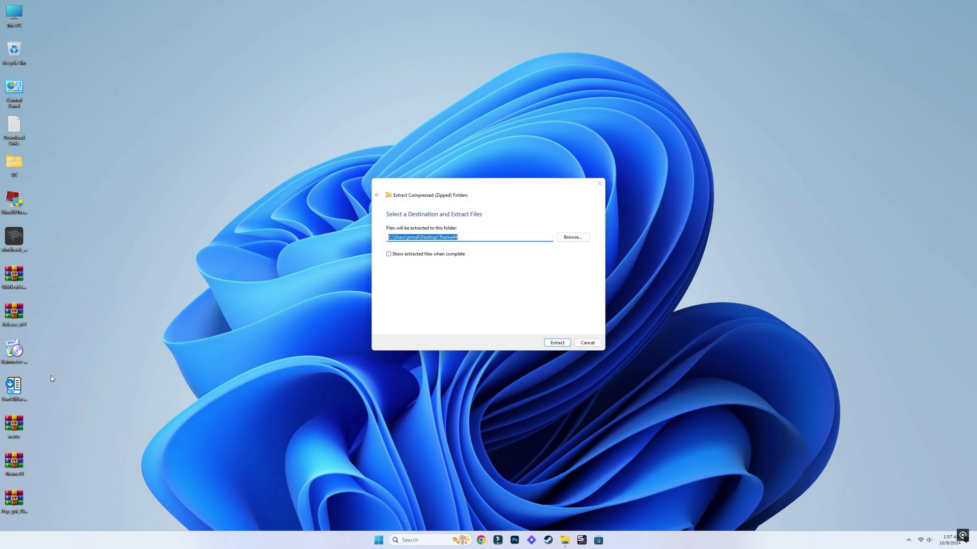
{"action": "left_click", "coordinate": [562, 343]}
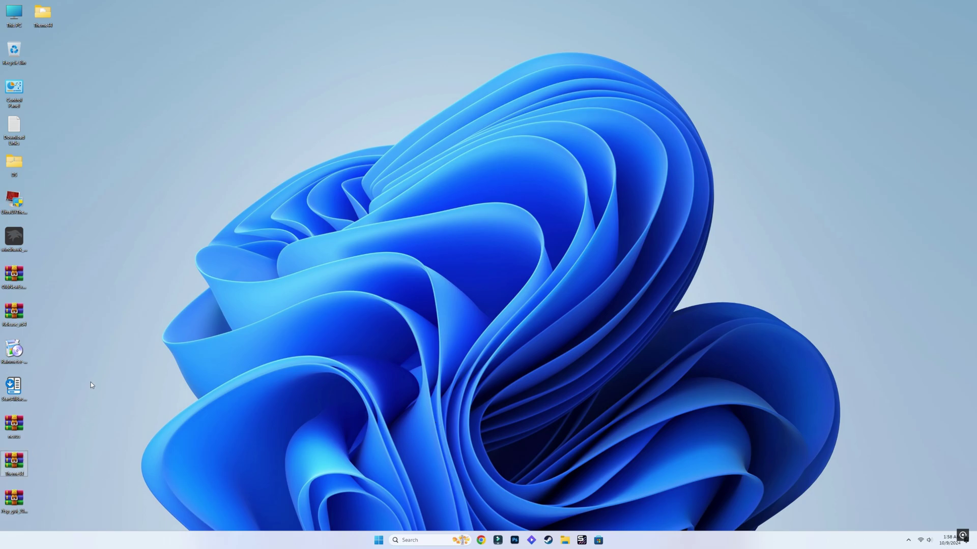
Delete the UltraUXThemePatcher installer and the Theme44 archive, and place the Theme44 folder beside the Release_x64 archive on the desktop
{"action": "right_click", "coordinate": [18, 205]}
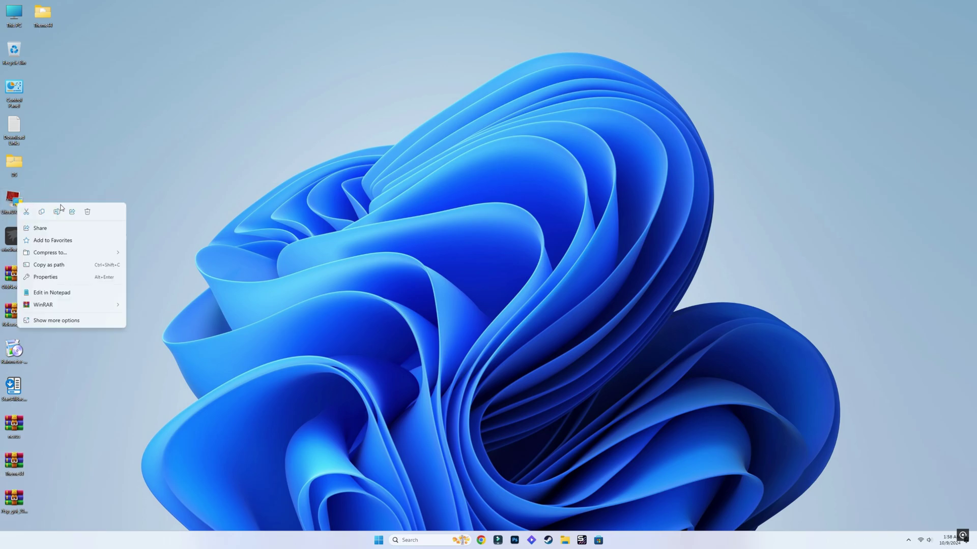
{"action": "left_click", "coordinate": [87, 212]}
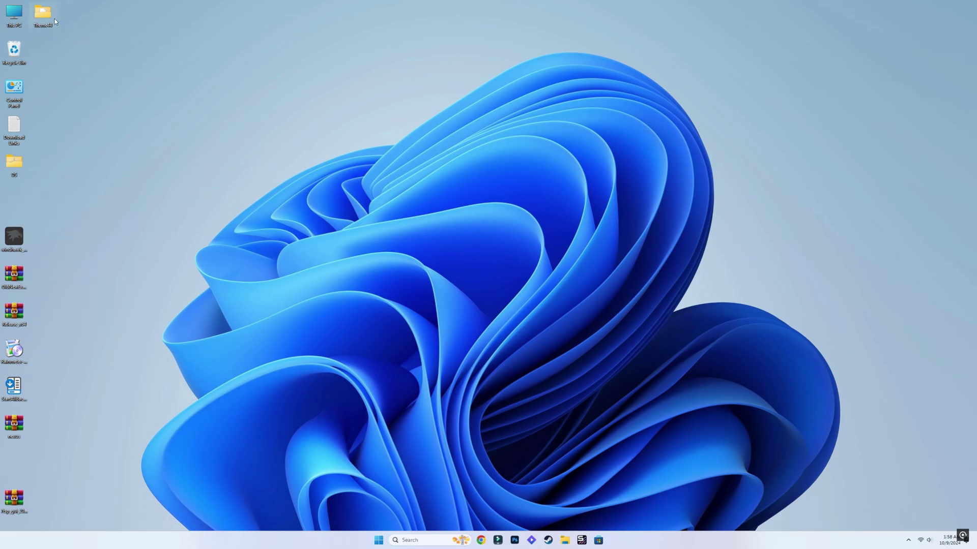
{"action": "left_click_drag", "start_coordinate": [44, 15], "coordinate": [56, 313]}
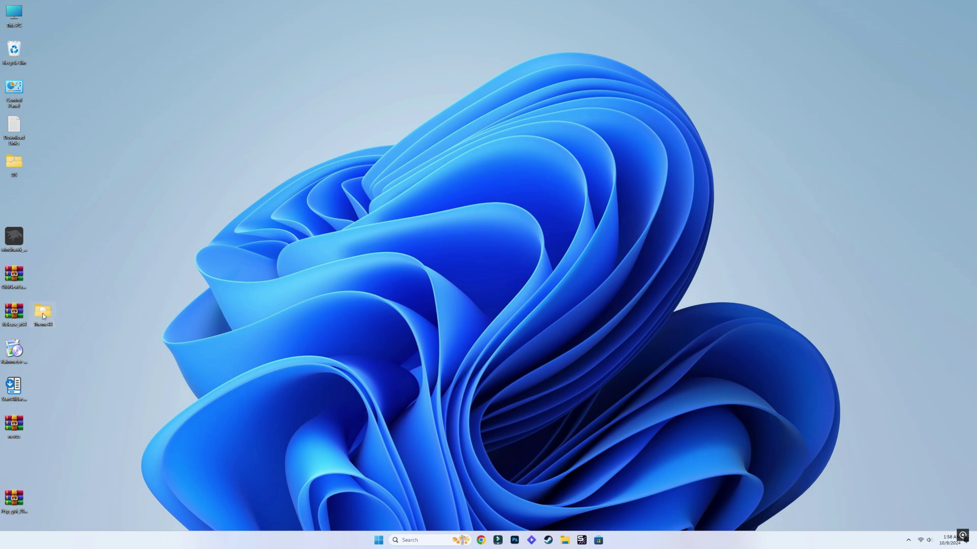
Cut the BBar folder and the BBar - Dark theme file from the Theme subfolder of Theme44
{"action": "double_click", "coordinate": [43, 313]}
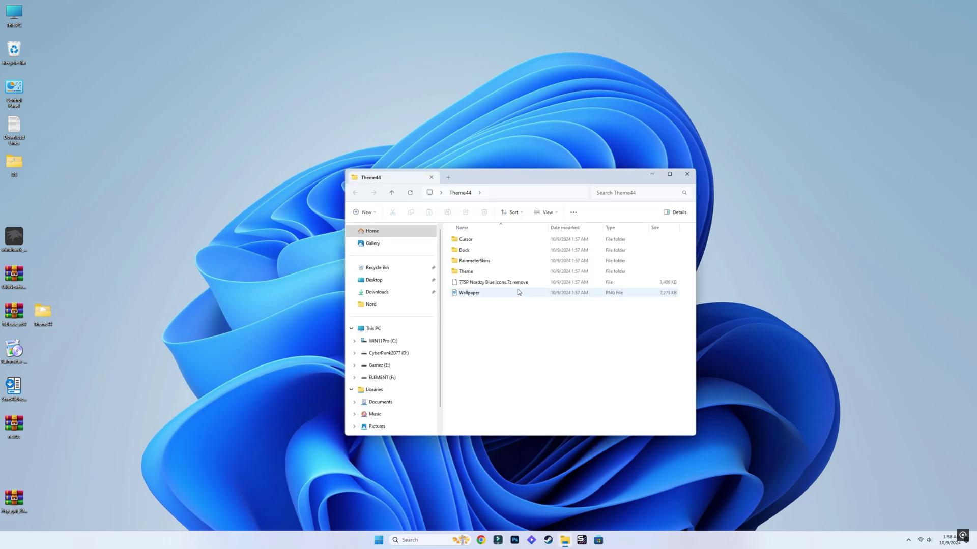
{"action": "double_click", "coordinate": [466, 272]}
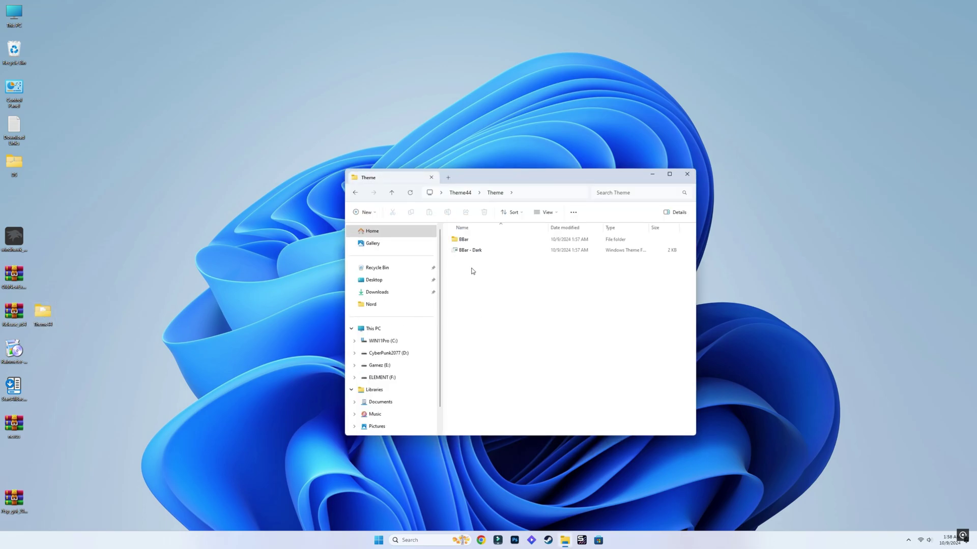
{"action": "left_click_drag", "start_coordinate": [472, 271], "coordinate": [460, 237]}
{"action": "right_click", "coordinate": [461, 239]}
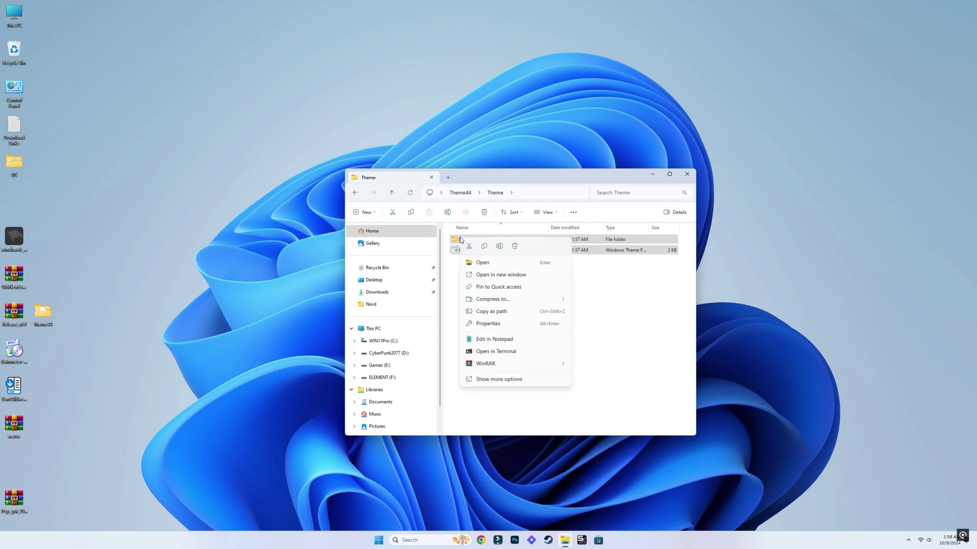
{"action": "left_click", "coordinate": [469, 247]}
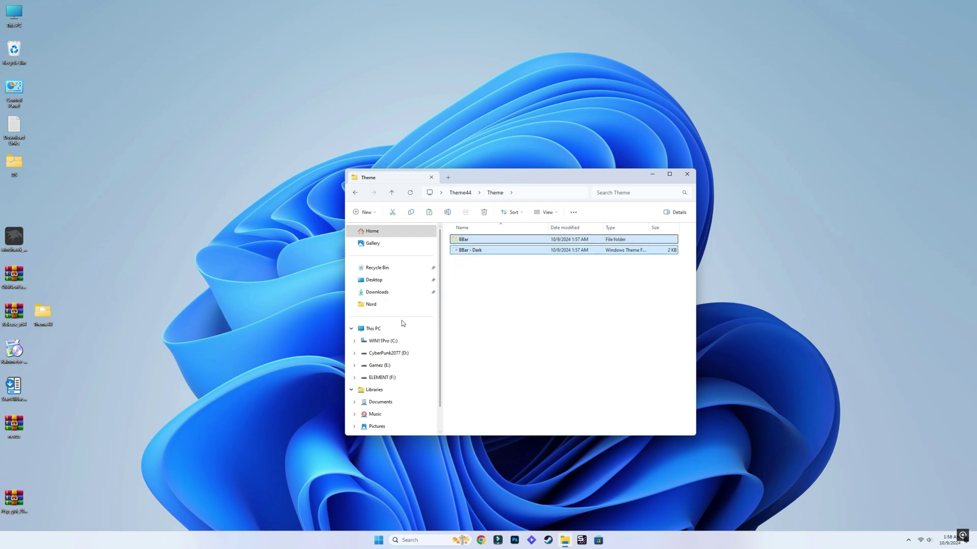
Paste the cut theme files into C:\Windows\Resources\Themes with administrator permission, then close the file window
{"action": "left_click", "coordinate": [384, 342]}
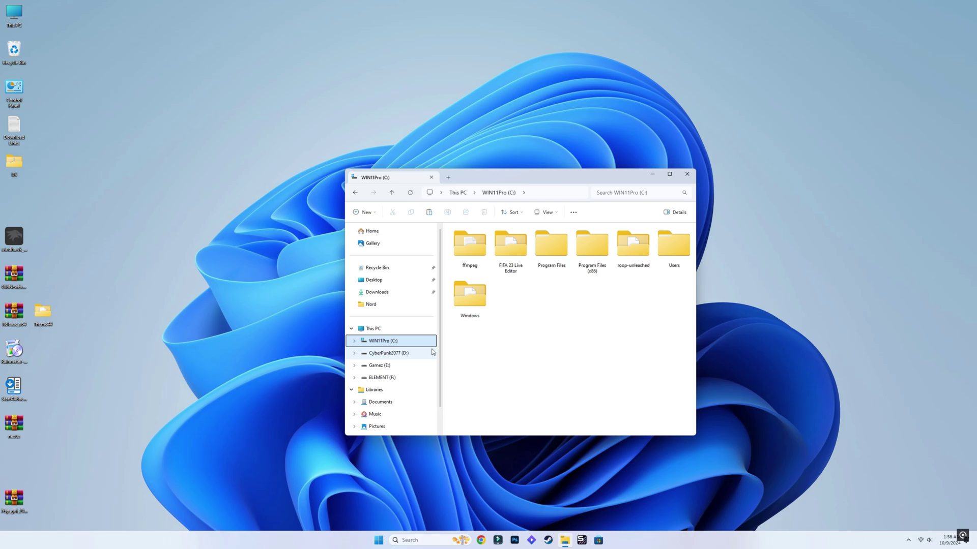
{"action": "double_click", "coordinate": [470, 295]}
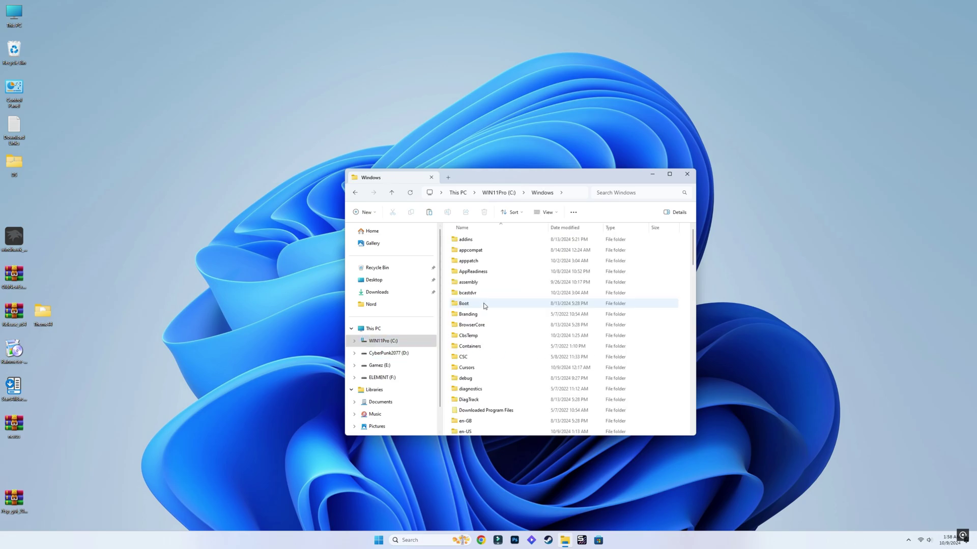
{"action": "scroll", "coordinate": [500, 360], "scroll_direction": "down", "scroll_amount": 10}
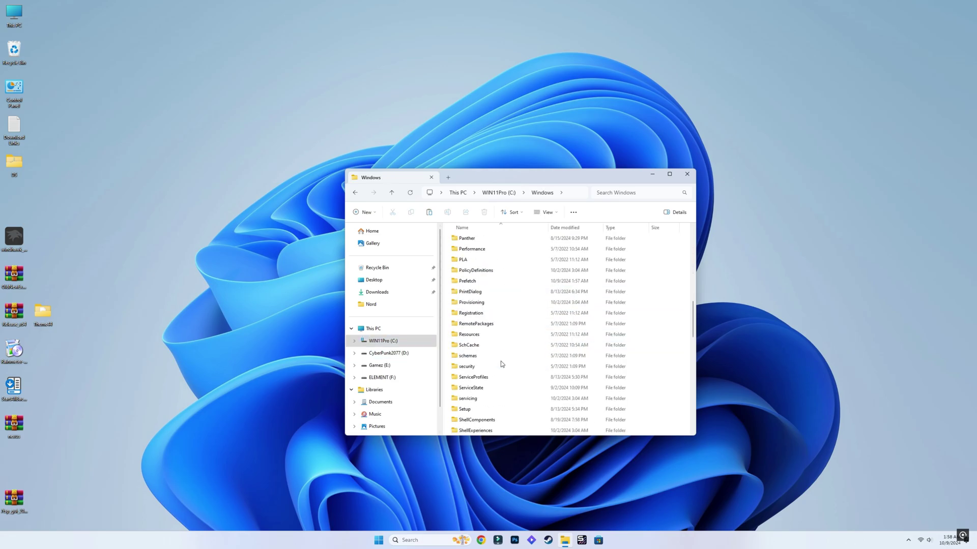
{"action": "double_click", "coordinate": [473, 334]}
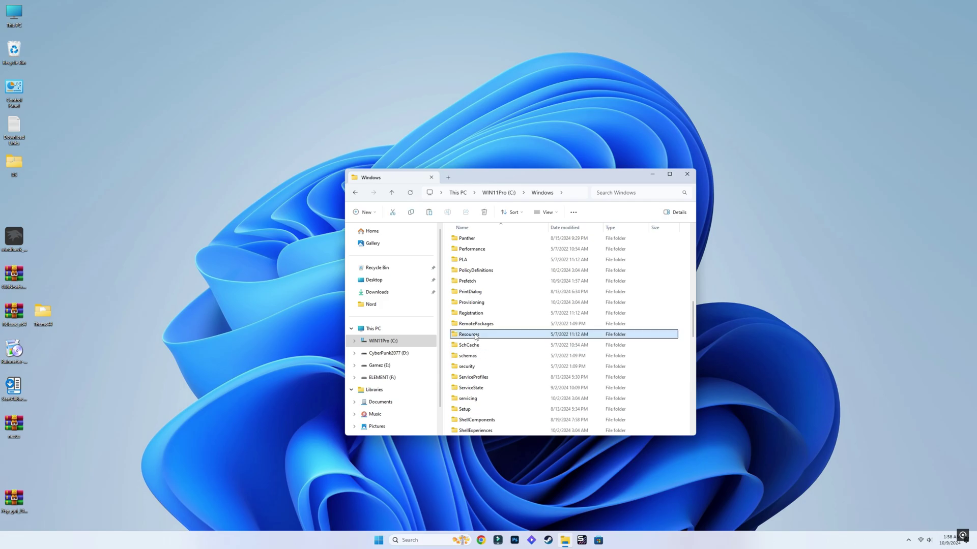
{"action": "double_click", "coordinate": [473, 251]}
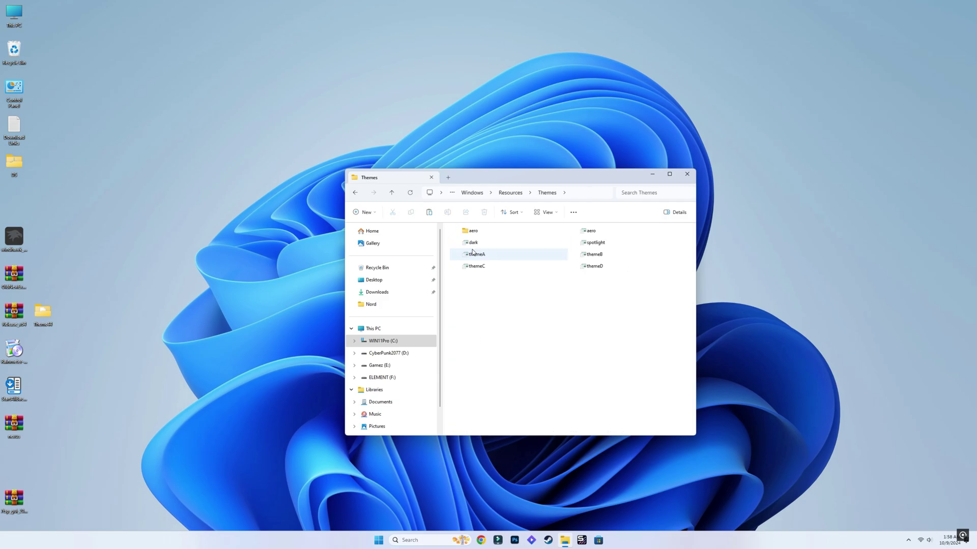
{"action": "right_click", "coordinate": [502, 334]}
{"action": "left_click", "coordinate": [509, 341]}
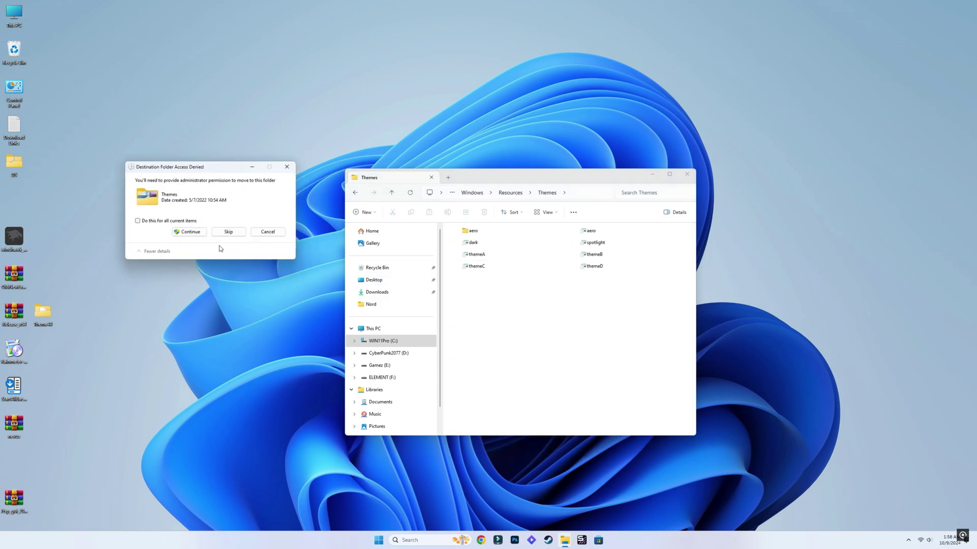
{"action": "left_click", "coordinate": [197, 233]}
{"action": "left_click", "coordinate": [197, 232]}
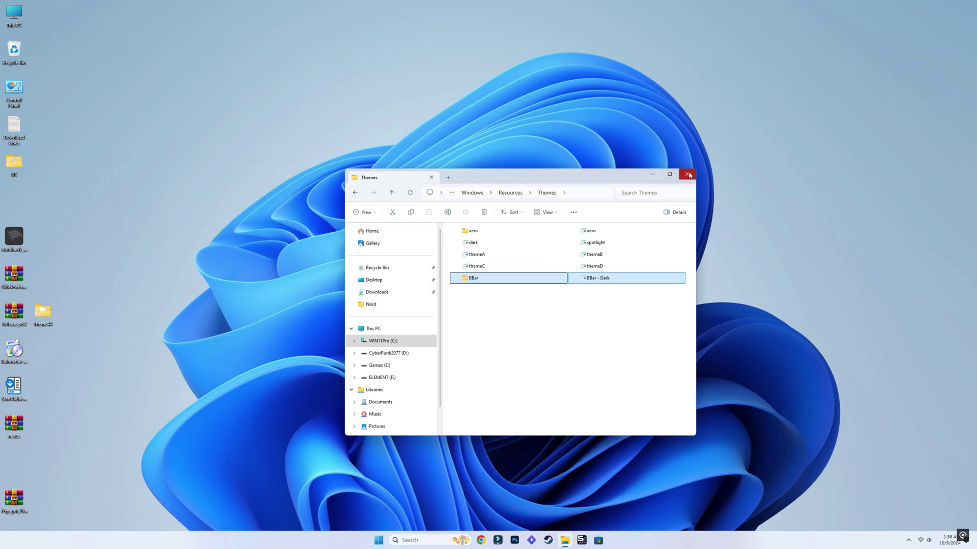
{"action": "left_click", "coordinate": [688, 174]}
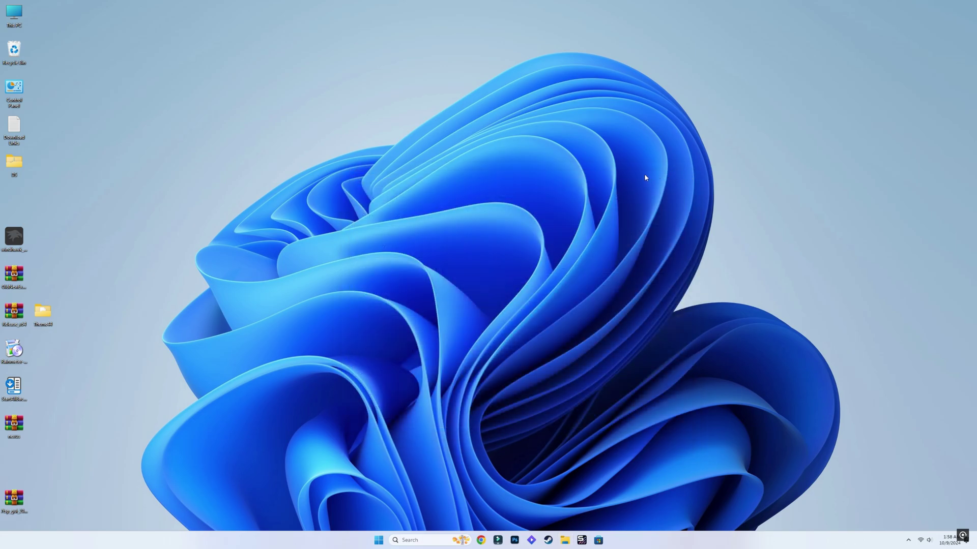
Apply the newly added BBar - Dark theme in the personalization settings and switch the accent color mode away from Manual
{"action": "right_click", "coordinate": [608, 173]}
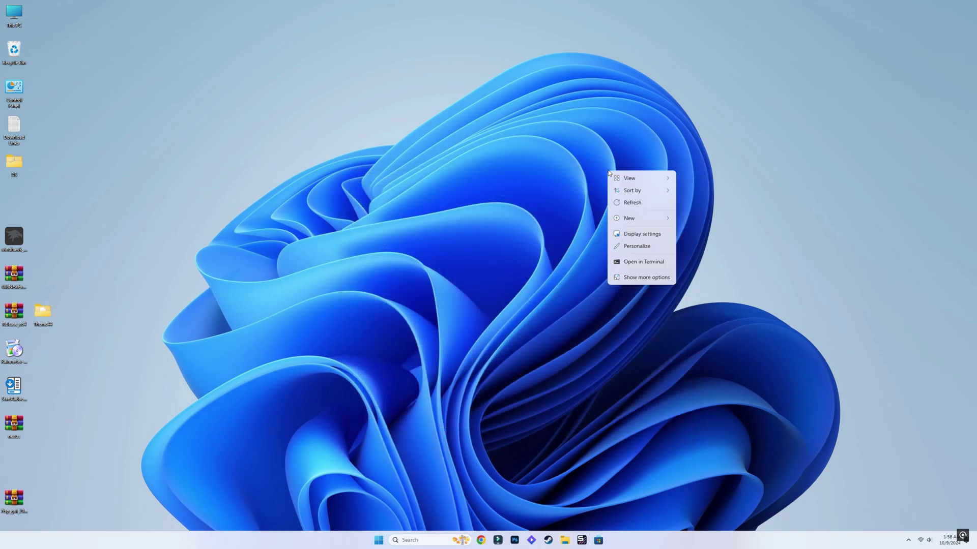
{"action": "left_click", "coordinate": [626, 246]}
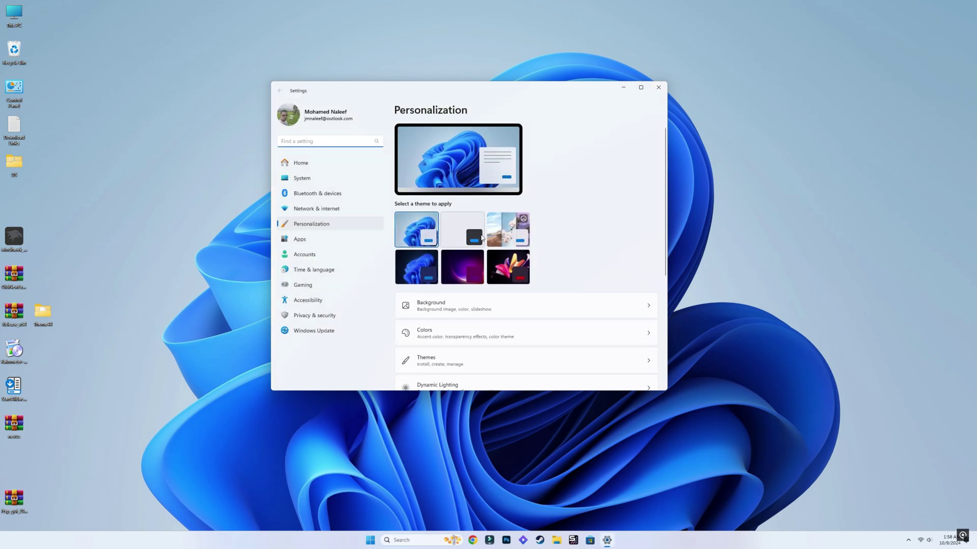
{"action": "left_click", "coordinate": [457, 229]}
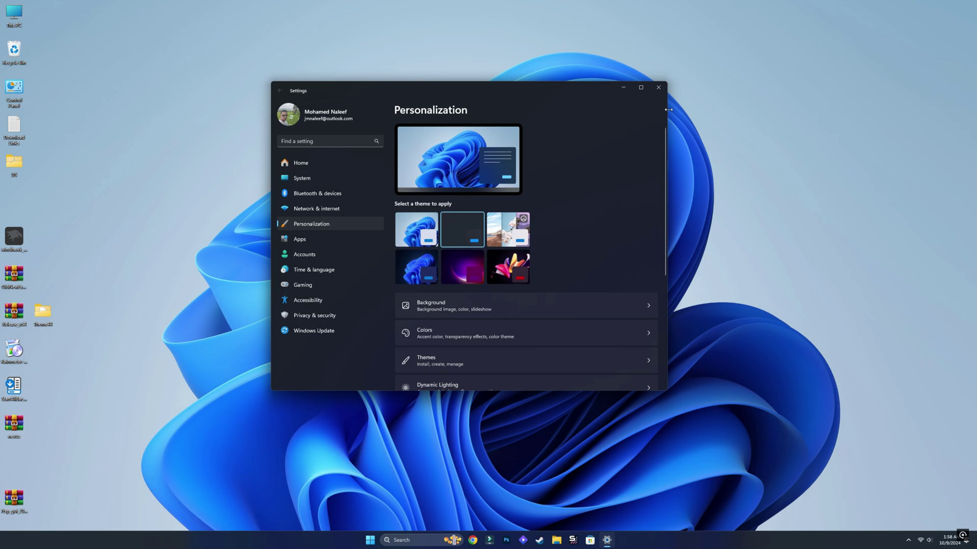
{"action": "left_click", "coordinate": [520, 337]}
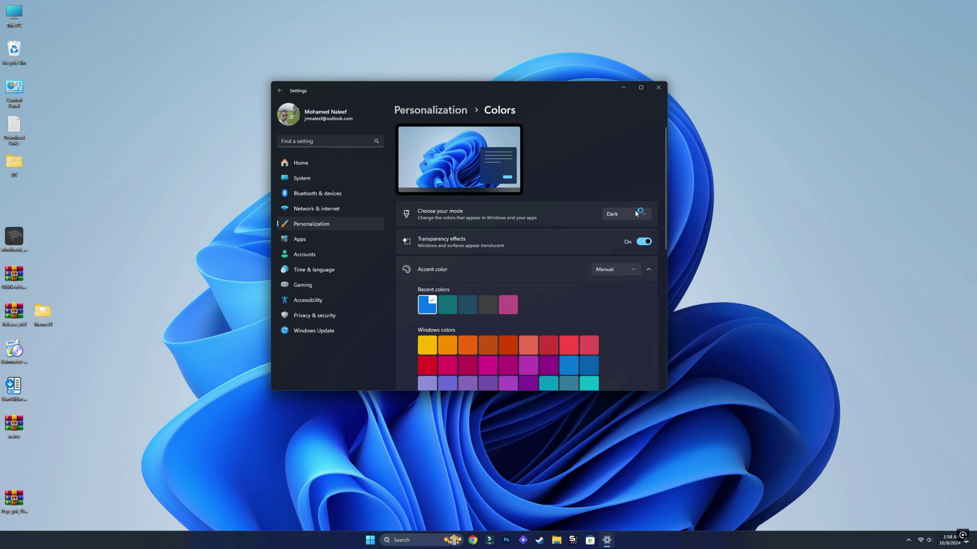
{"action": "left_click", "coordinate": [604, 272]}
{"action": "left_click", "coordinate": [608, 256]}
{"action": "left_click", "coordinate": [658, 87]}
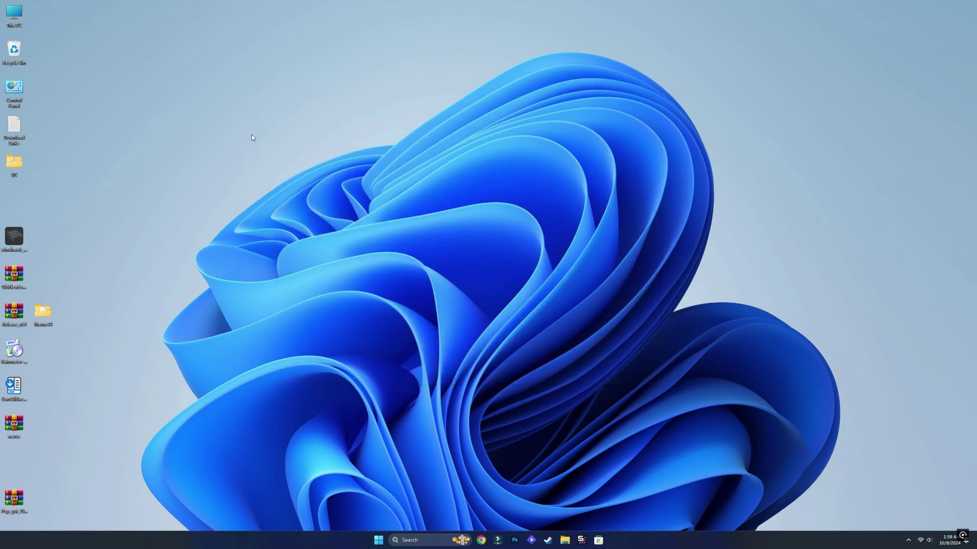
Examine how the applied theme styles a This PC window, then close the window
{"action": "double_click", "coordinate": [27, 22]}
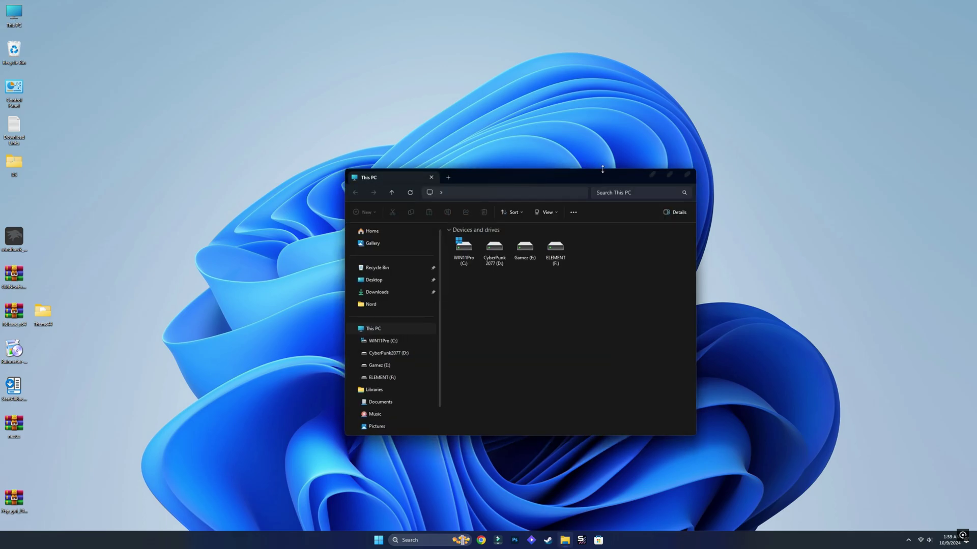
{"action": "left_click_drag", "start_coordinate": [570, 180], "coordinate": [670, 190]}
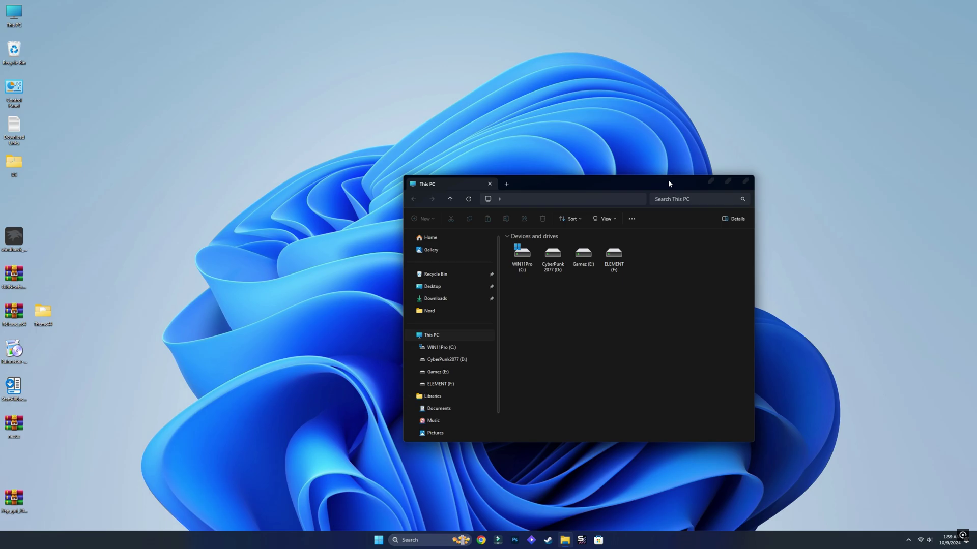
{"action": "left_click", "coordinate": [746, 182]}
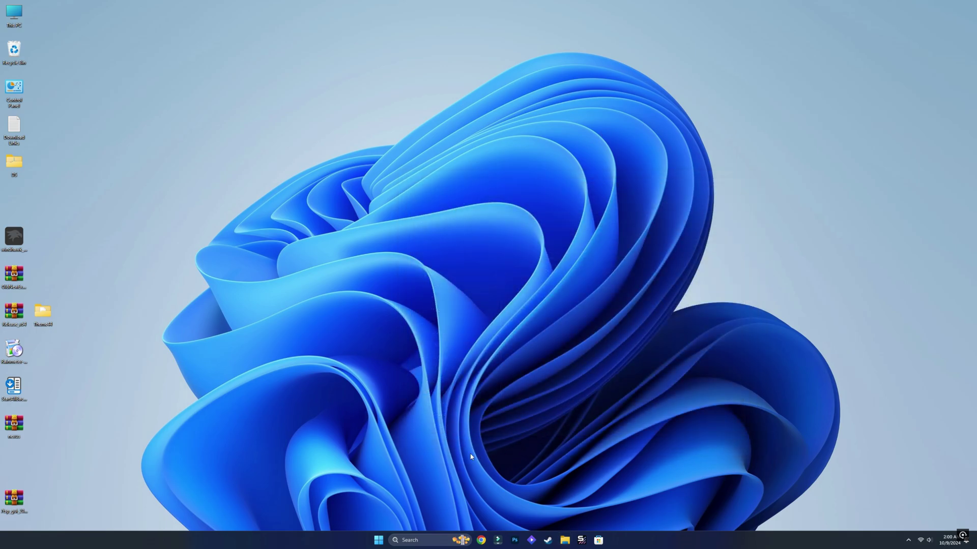
Set the Wallpaper image from the Theme44 folder as the desktop background, then close the folder window
{"action": "double_click", "coordinate": [41, 313]}
{"action": "left_click", "coordinate": [527, 300]}
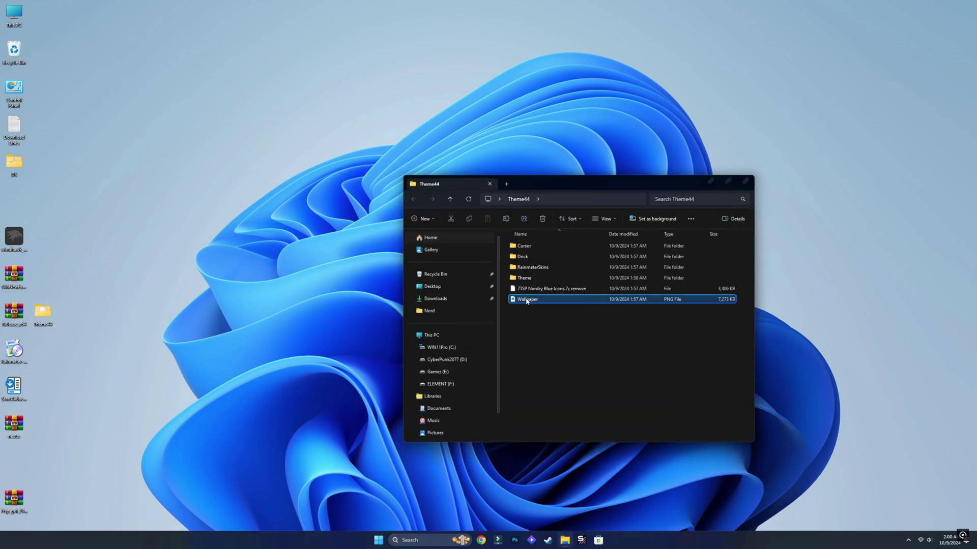
{"action": "right_click", "coordinate": [526, 300]}
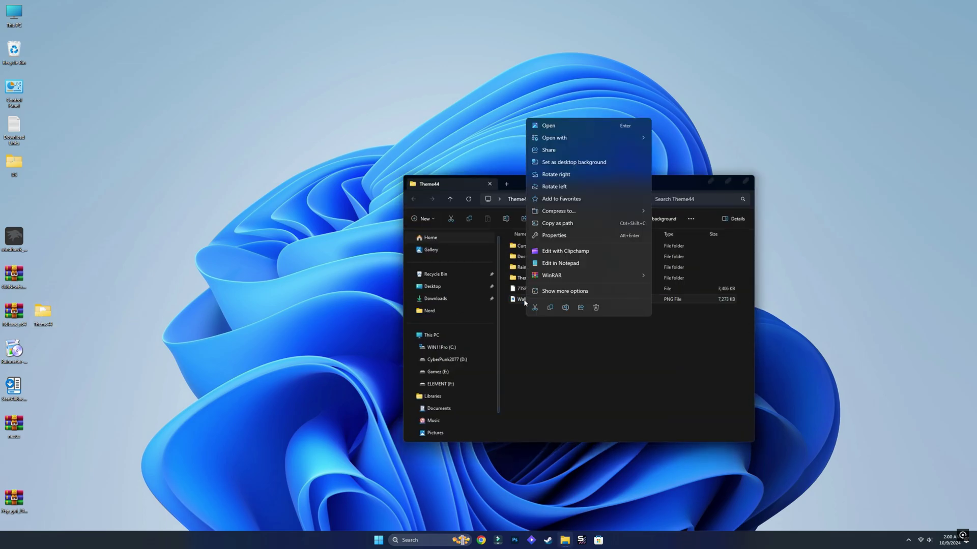
{"action": "left_click", "coordinate": [594, 164]}
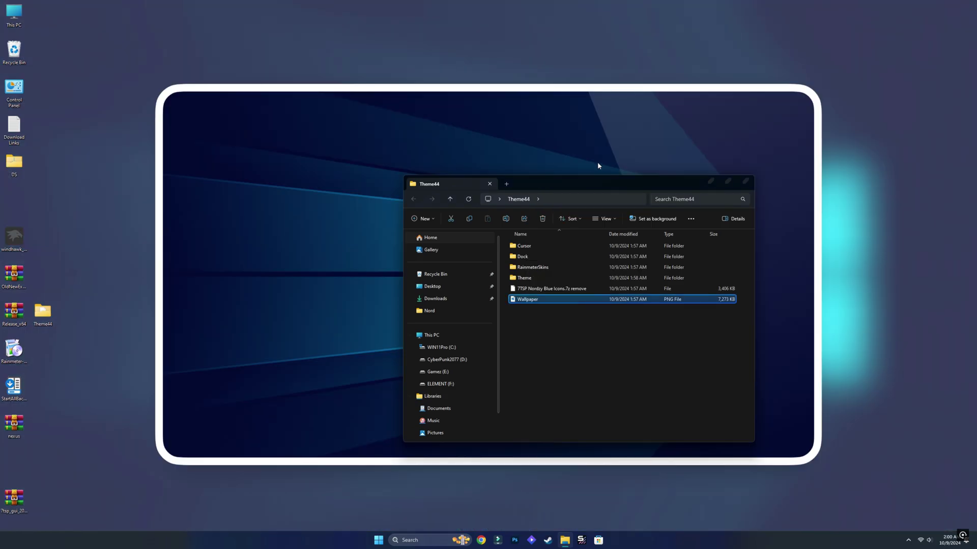
{"action": "left_click", "coordinate": [746, 181]}
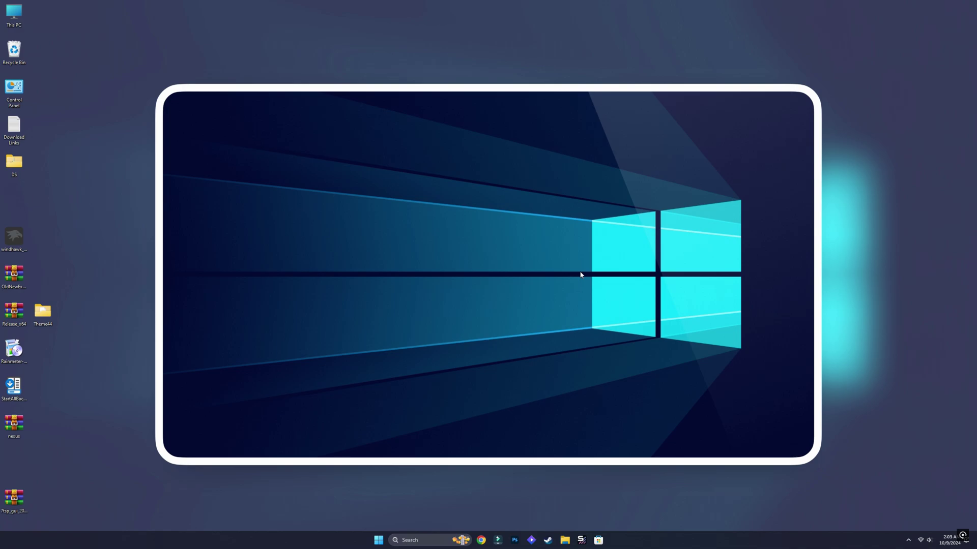
Install StartAllBack for everyone from its setup file on the desktop, granting it permission to make changes
{"action": "double_click", "coordinate": [14, 388]}
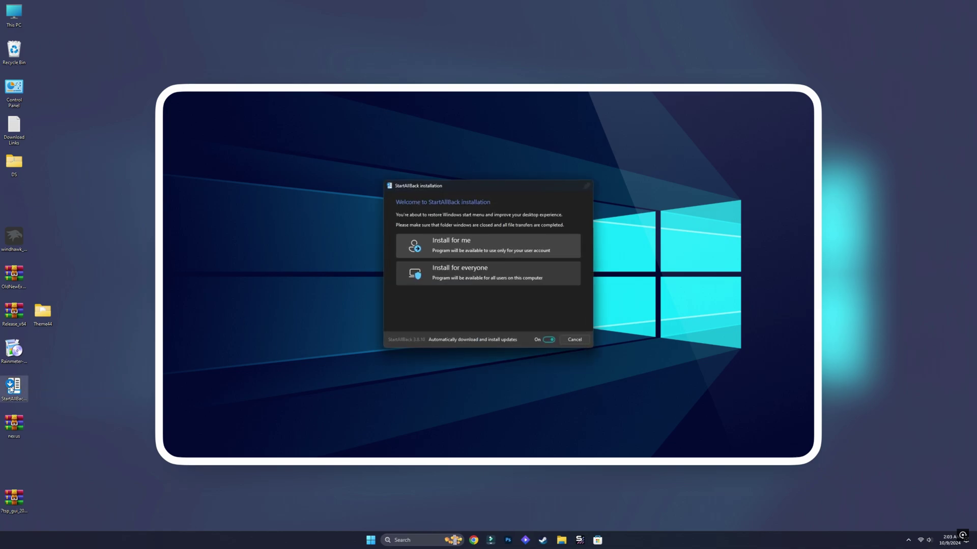
{"action": "left_click", "coordinate": [463, 281]}
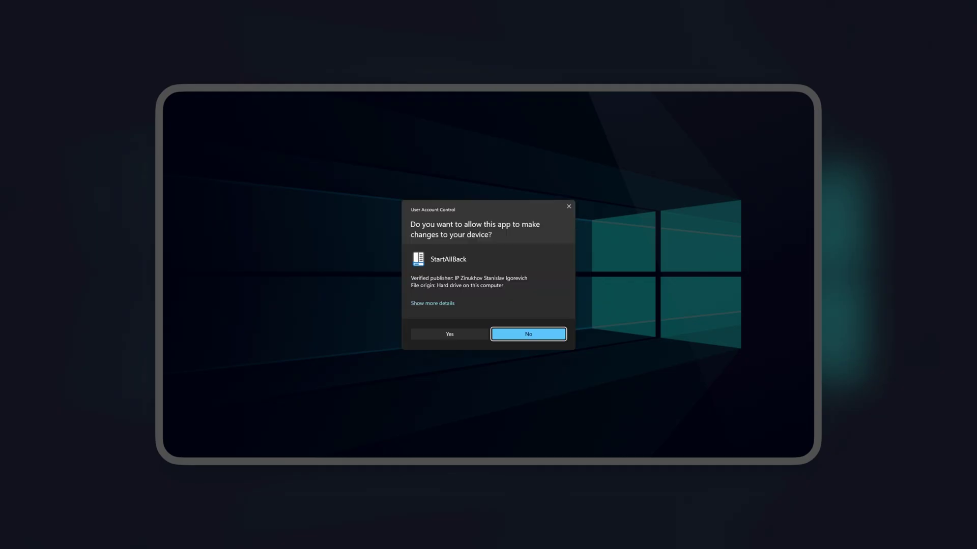
{"action": "left_click", "coordinate": [457, 334]}
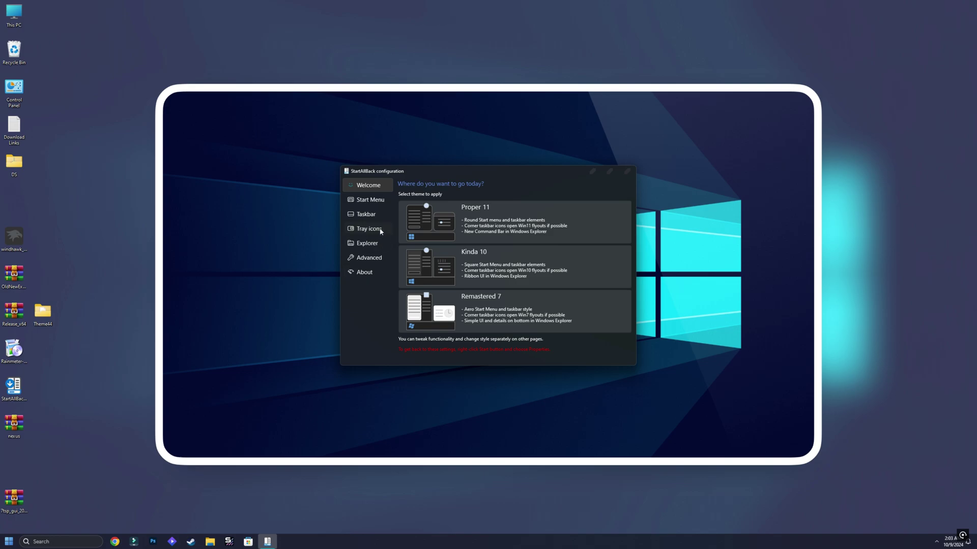
Turn off StartAllBack's enhanced classic start menu and enhanced classic taskbar, restarting the Explorer shell to apply the change
{"action": "left_click", "coordinate": [359, 203]}
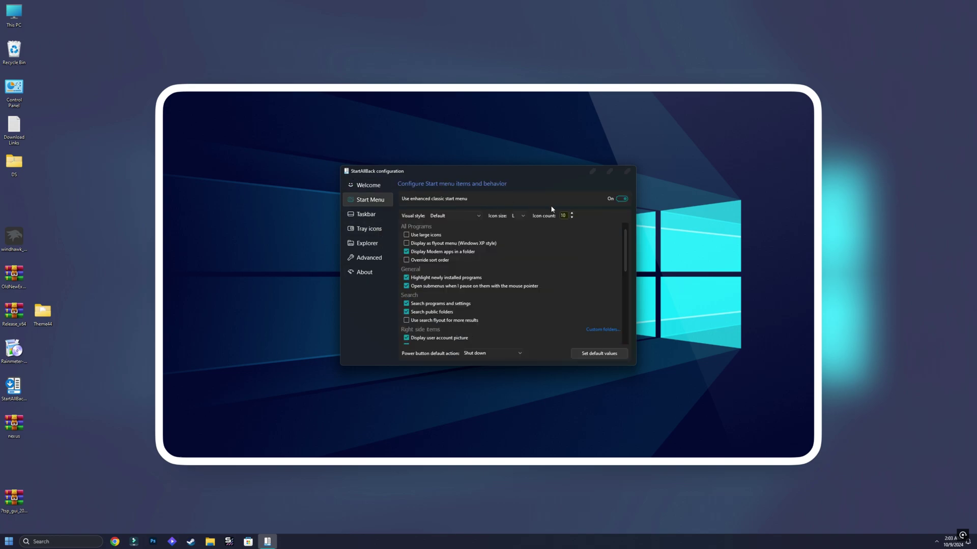
{"action": "left_click", "coordinate": [615, 198]}
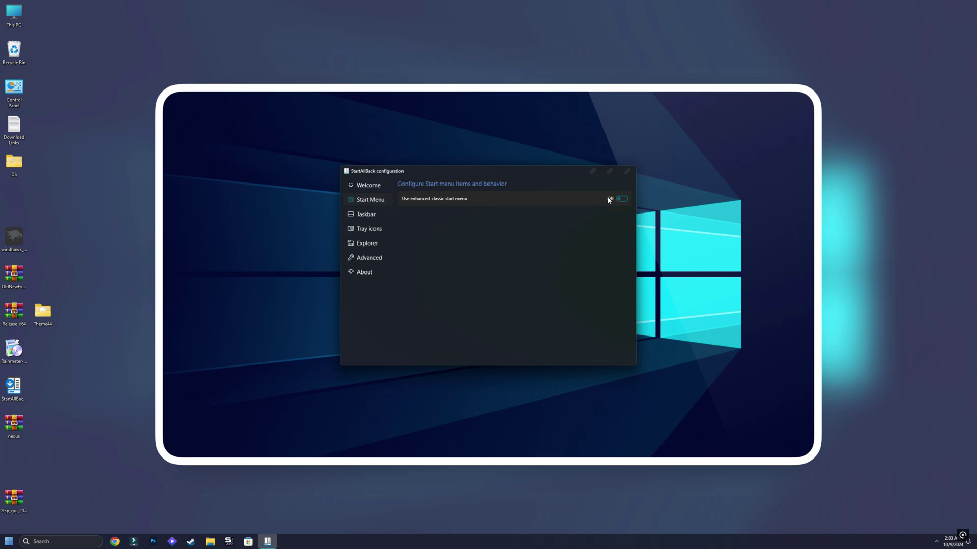
{"action": "left_click", "coordinate": [370, 215]}
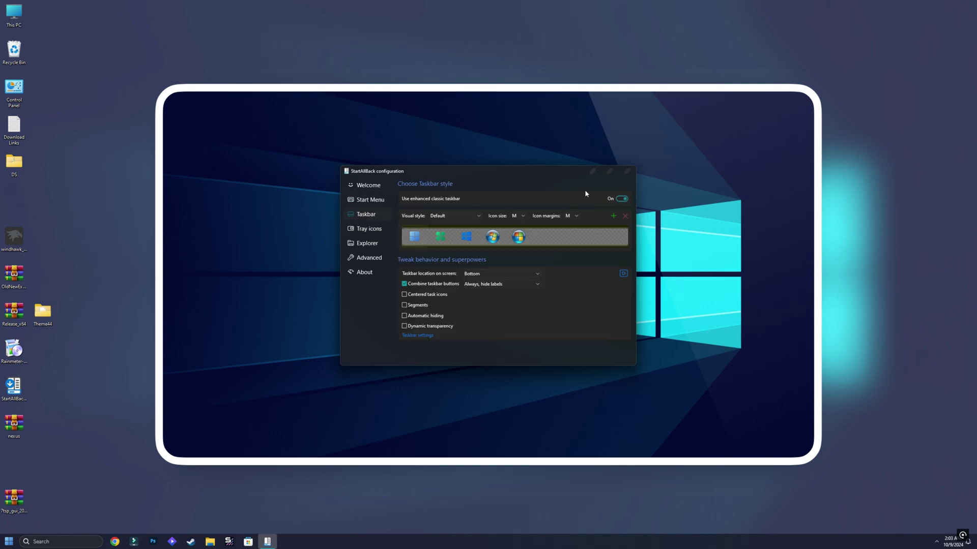
{"action": "left_click", "coordinate": [619, 202]}
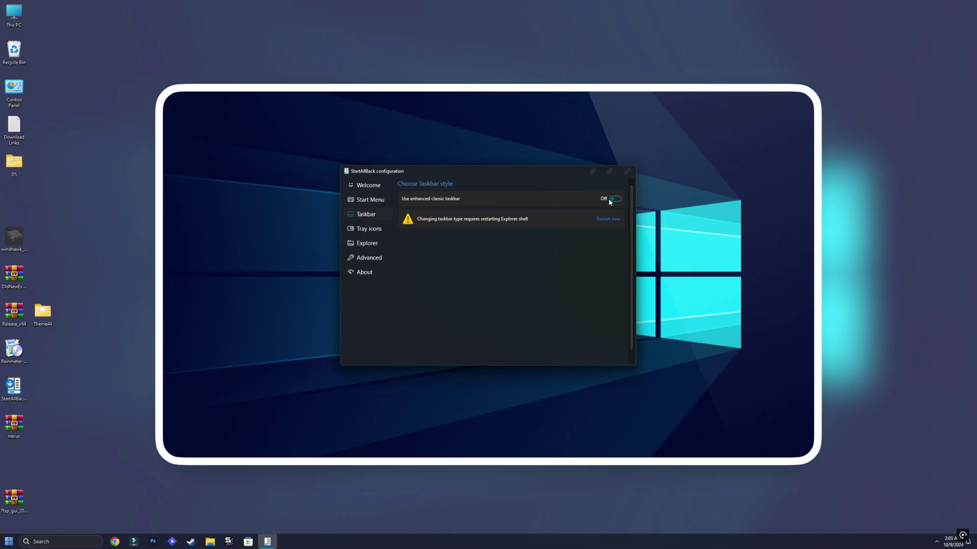
{"action": "left_click", "coordinate": [612, 220]}
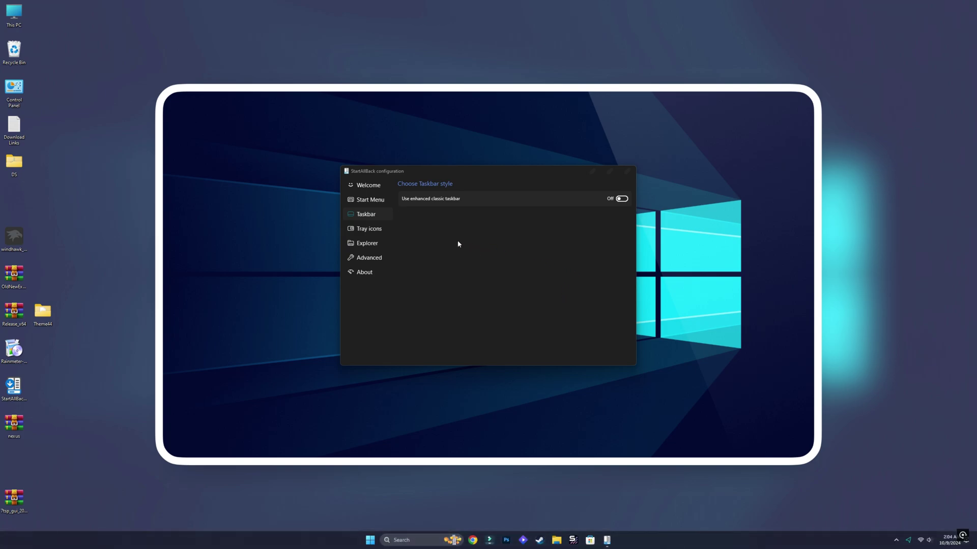
Enable Details pane on bottom and Colorize everything with accent color for Explorer, then delete the StartAllBack setup file from the desktop
{"action": "left_click", "coordinate": [367, 243]}
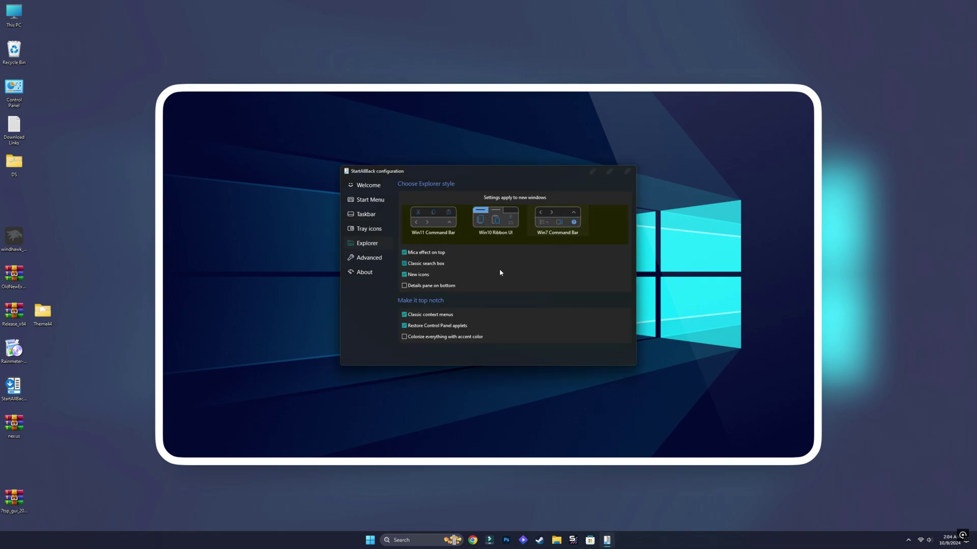
{"action": "left_click", "coordinate": [404, 285]}
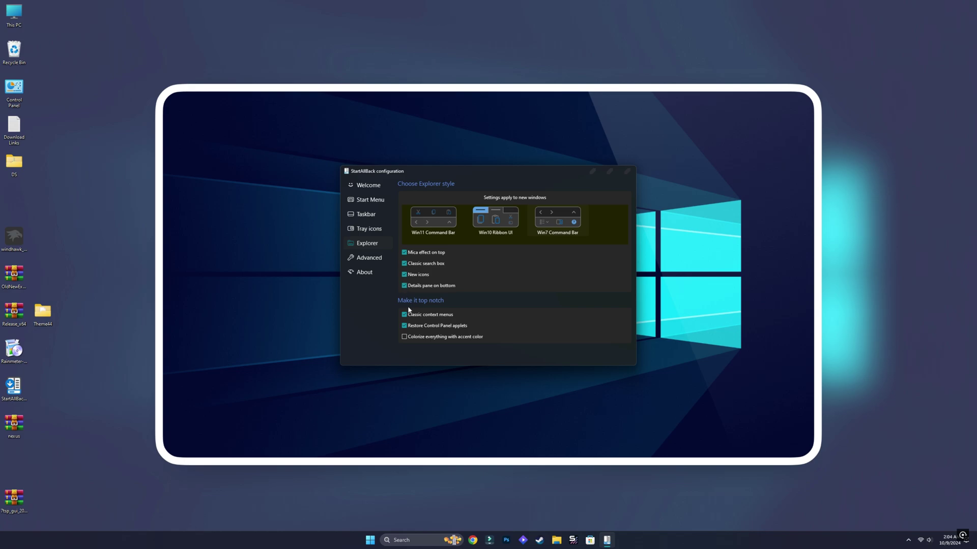
{"action": "left_click", "coordinate": [408, 340]}
{"action": "left_click", "coordinate": [628, 172]}
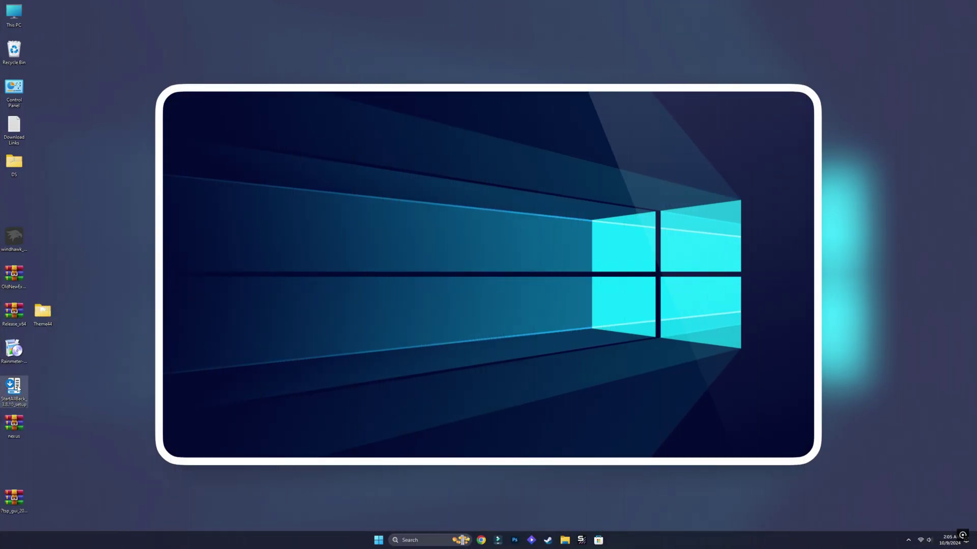
{"action": "right_click", "coordinate": [17, 386]}
{"action": "left_click", "coordinate": [50, 358]}
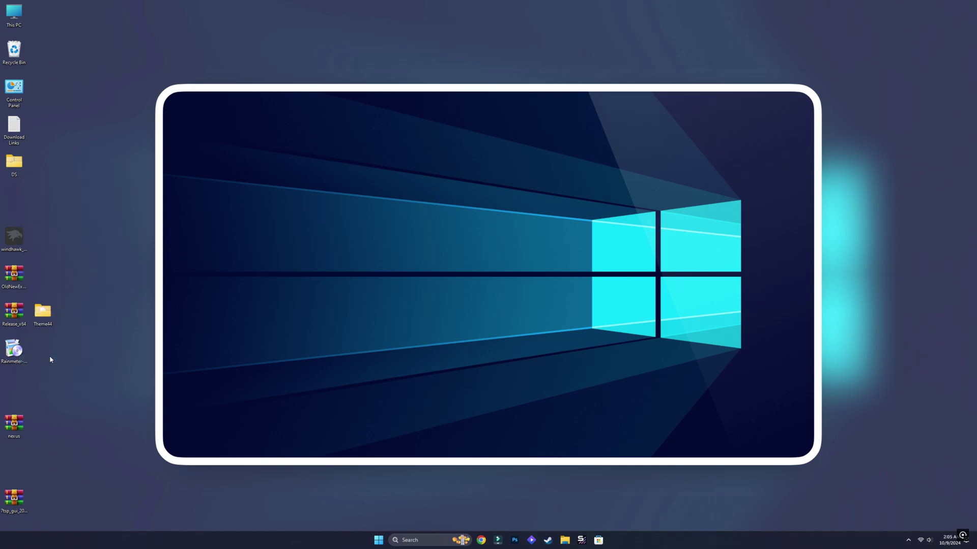
Extract the OldNewExplorer archive into an OldNewExplorer folder on the desktop, then delete the archive
{"action": "right_click", "coordinate": [22, 276]}
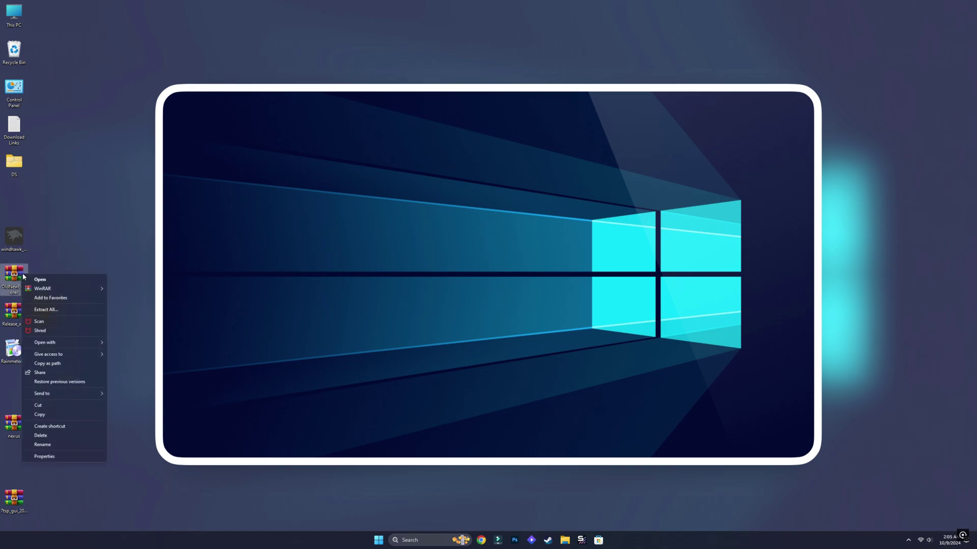
{"action": "left_click", "coordinate": [45, 281]}
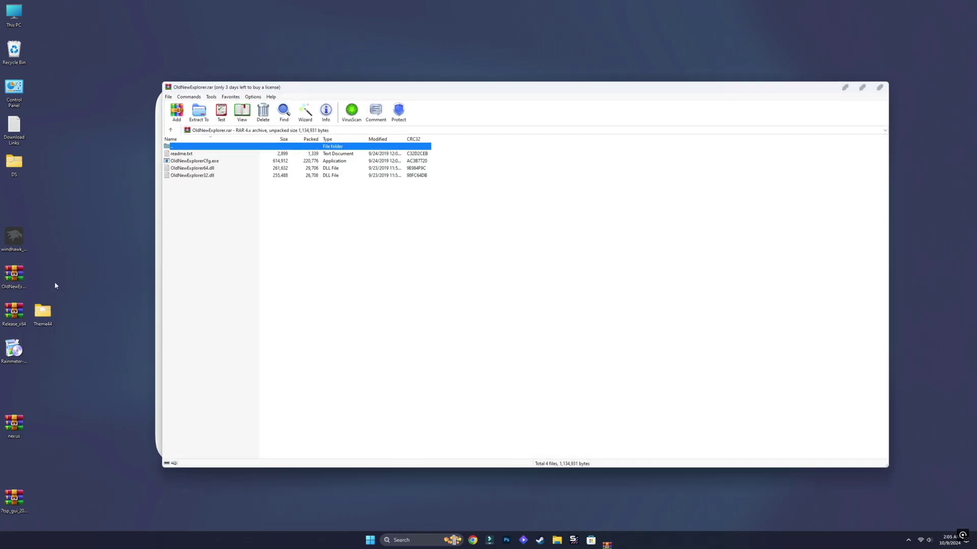
{"action": "left_click", "coordinate": [199, 115]}
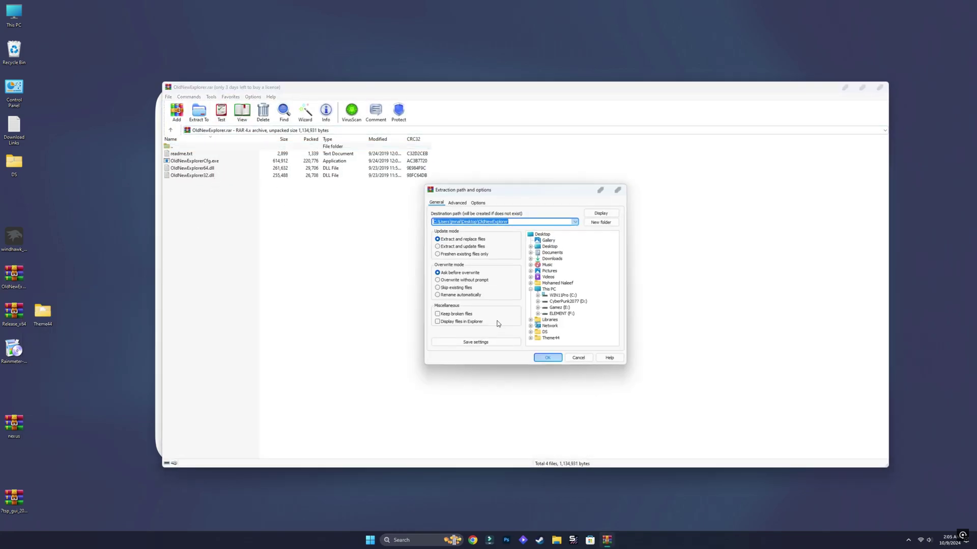
{"action": "left_click", "coordinate": [552, 358]}
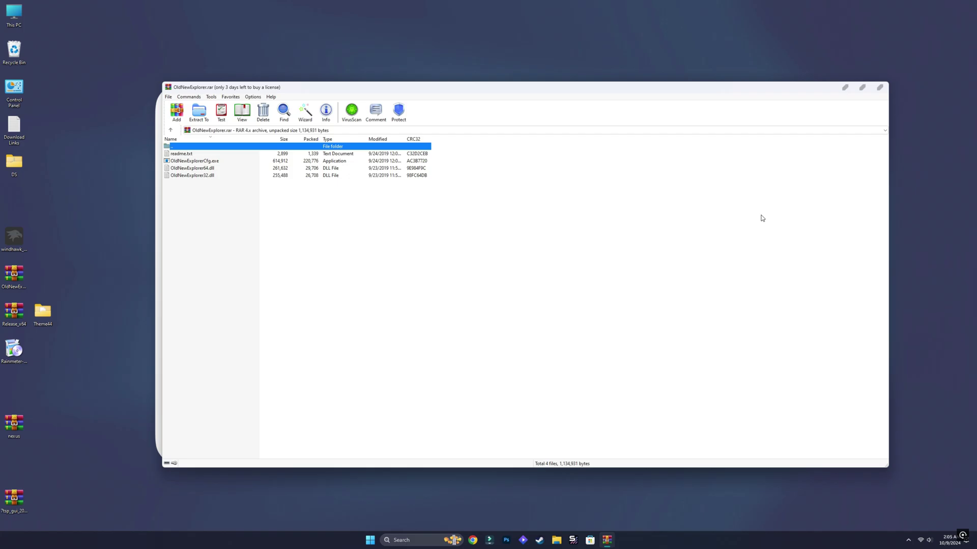
{"action": "left_click", "coordinate": [880, 88]}
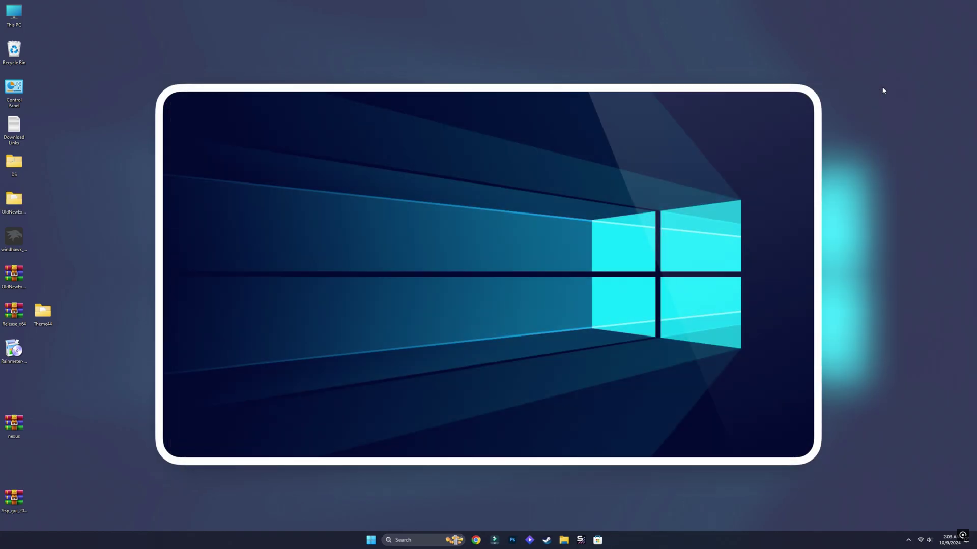
{"action": "right_click", "coordinate": [18, 274]}
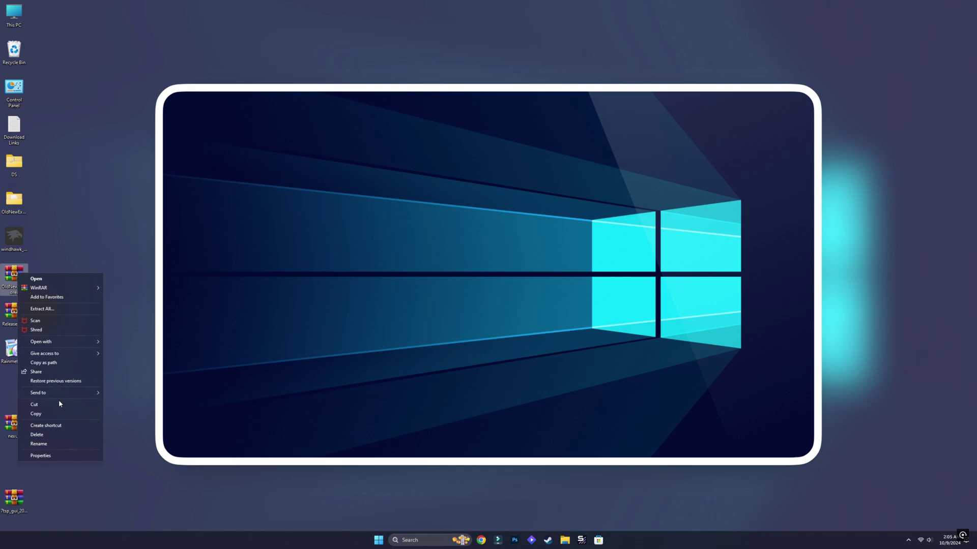
{"action": "left_click", "coordinate": [46, 434]}
Move the extracted OldNewExplorer folder from the desktop to the root of the WIN11Pro (C:) drive
{"action": "right_click", "coordinate": [15, 204]}
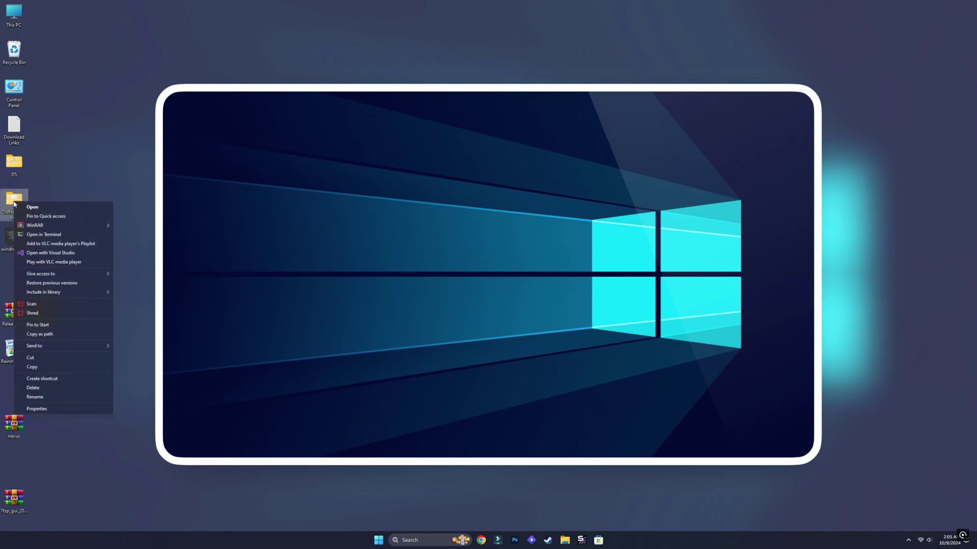
{"action": "left_click", "coordinate": [40, 361]}
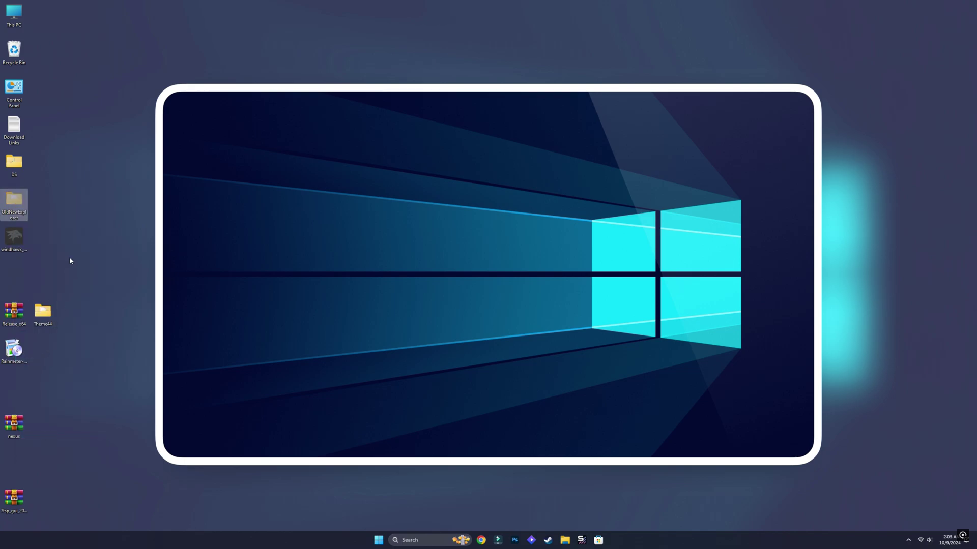
{"action": "double_click", "coordinate": [14, 14]}
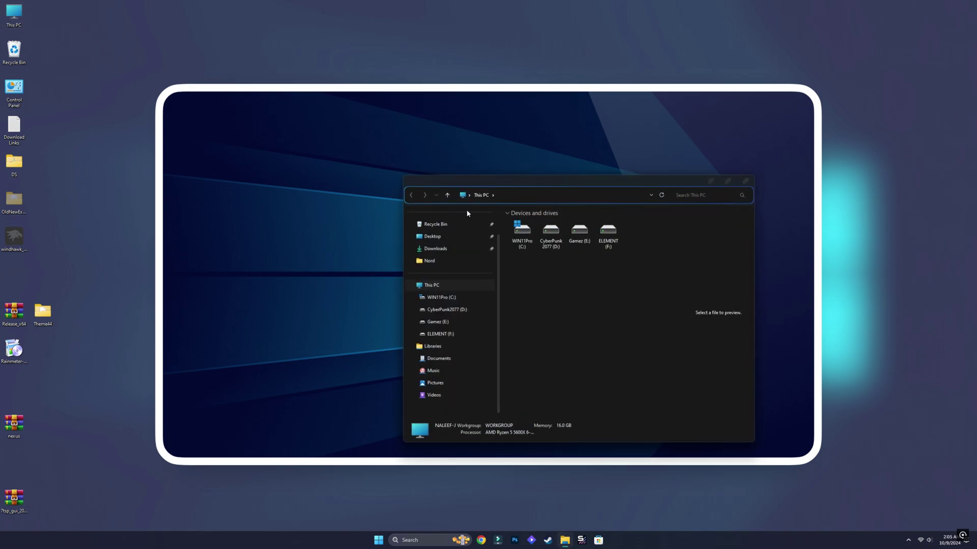
{"action": "double_click", "coordinate": [523, 233]}
{"action": "right_click", "coordinate": [567, 351]}
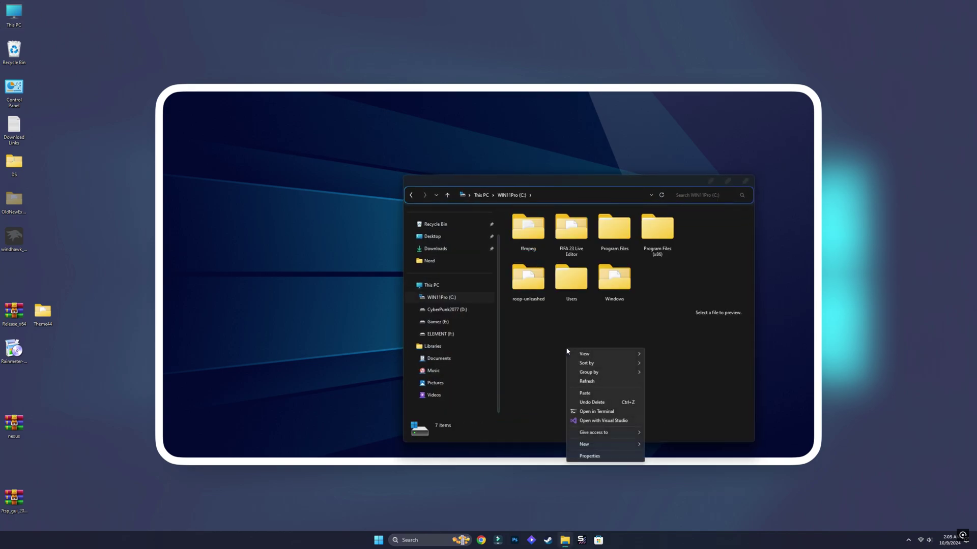
{"action": "left_click", "coordinate": [600, 395]}
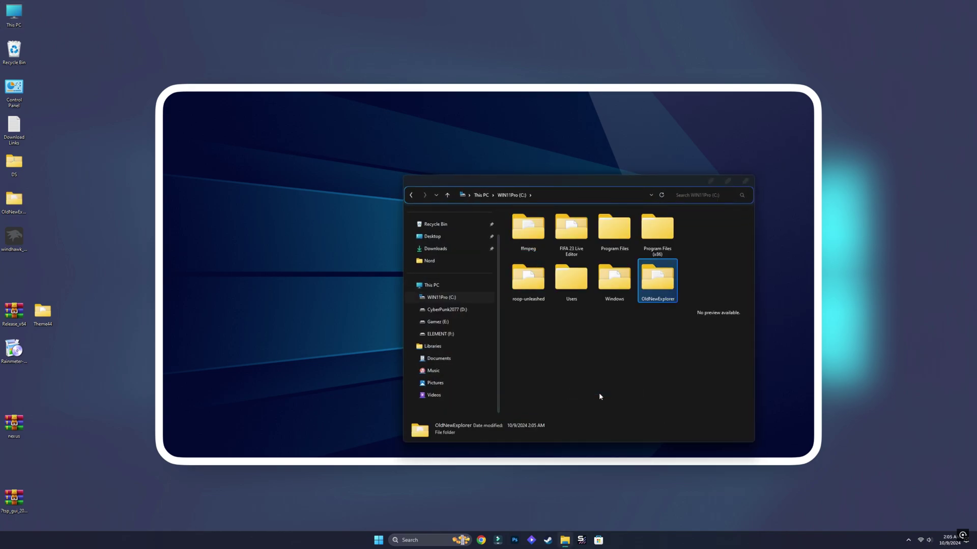
Run OldNewExplorerCfg from C:\OldNewExplorer and install its shell extension with administrator permission, then close the configuration and folder windows
{"action": "double_click", "coordinate": [661, 276]}
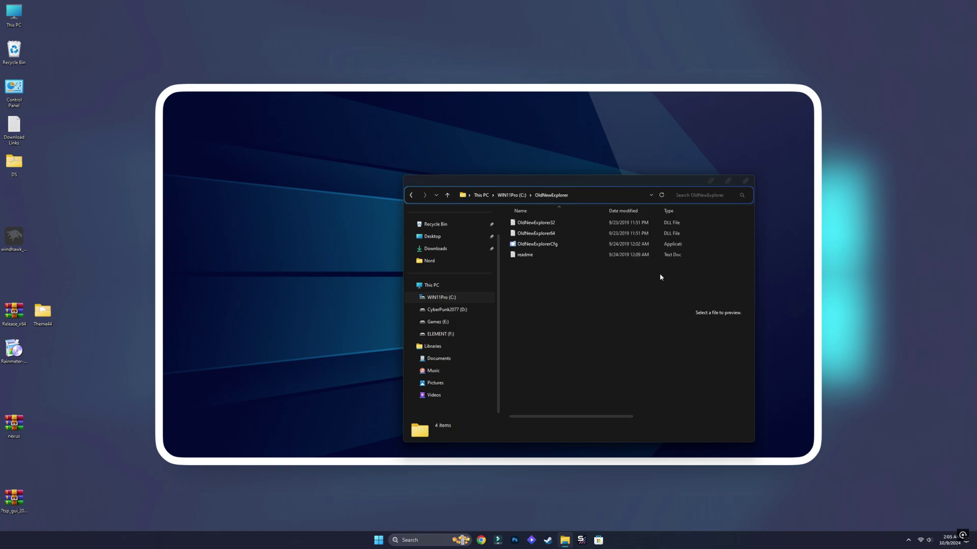
{"action": "left_click", "coordinate": [547, 245]}
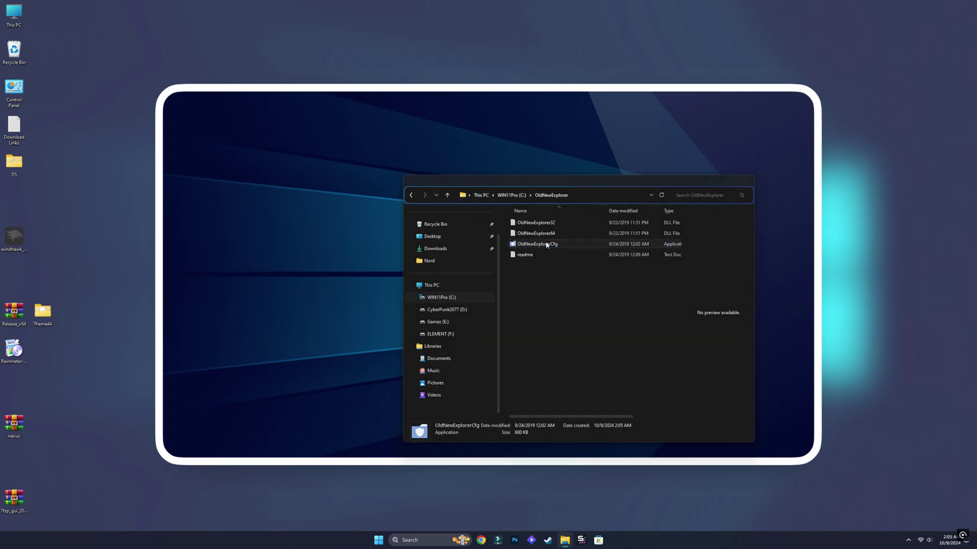
{"action": "double_click", "coordinate": [547, 245]}
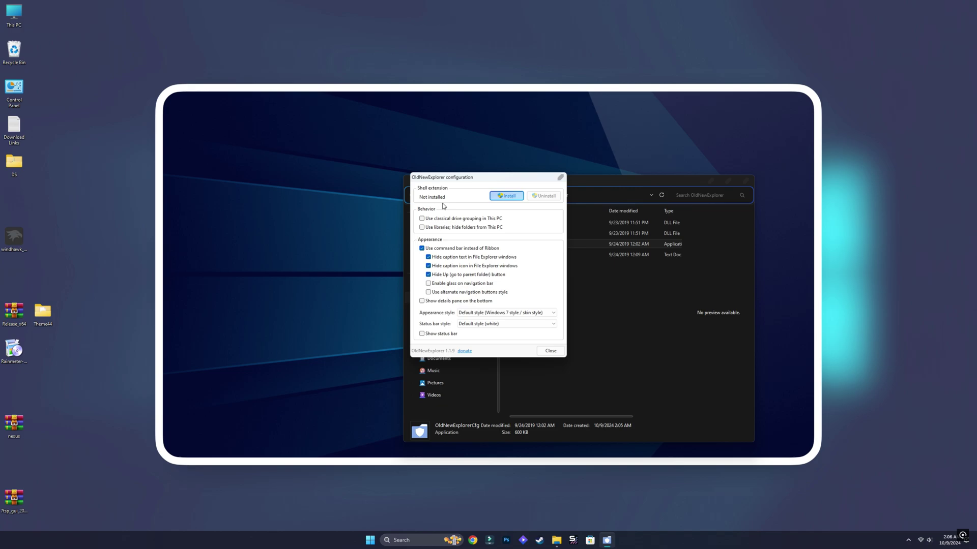
{"action": "left_click_drag", "start_coordinate": [453, 180], "coordinate": [262, 156]}
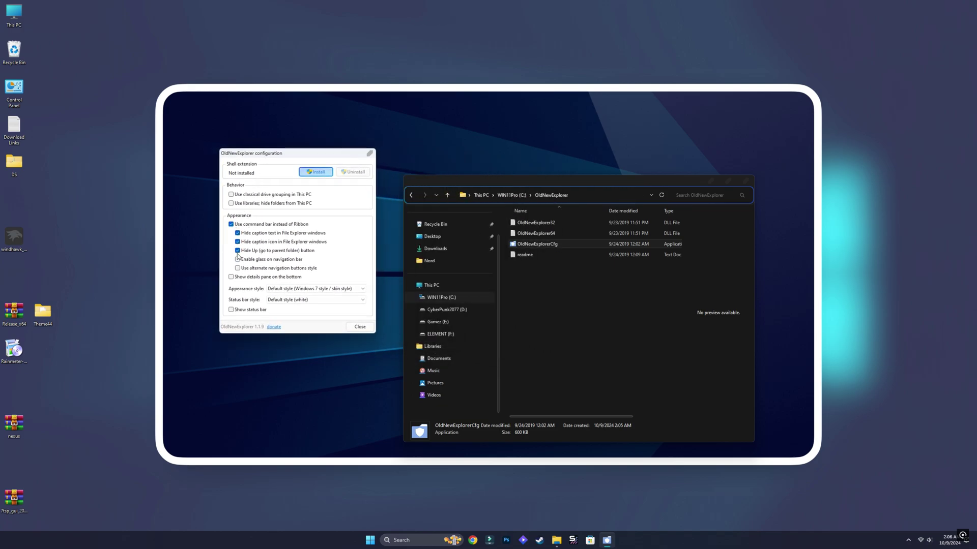
{"action": "left_click", "coordinate": [319, 173]}
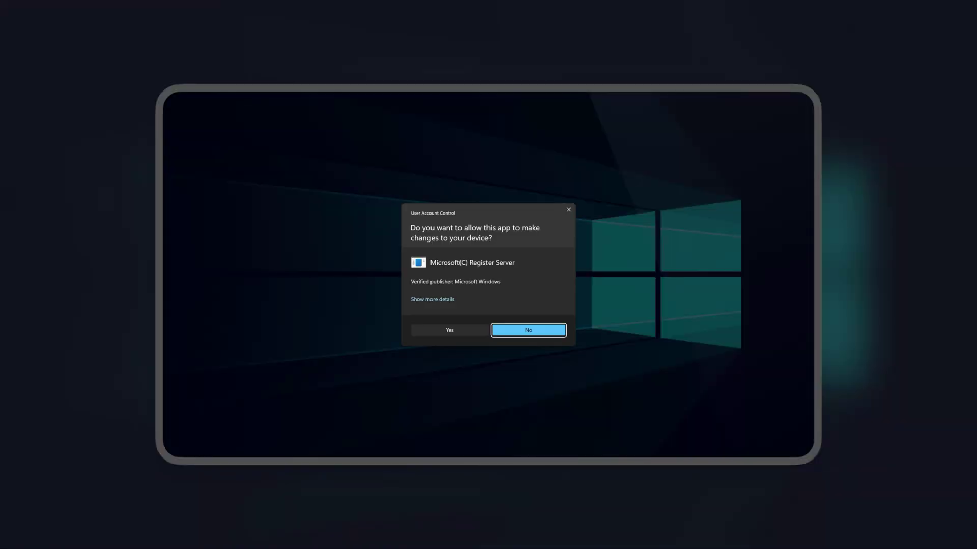
{"action": "left_click", "coordinate": [438, 332]}
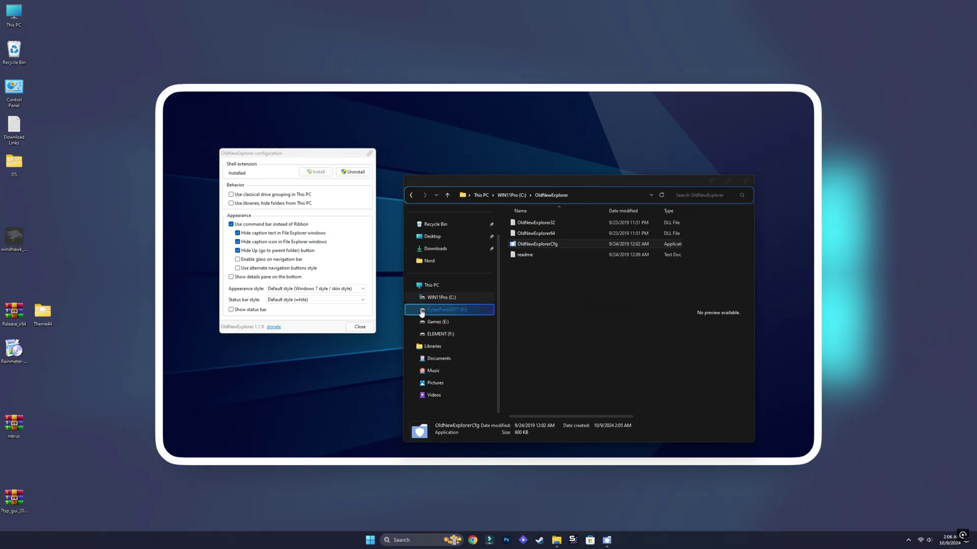
{"action": "left_click", "coordinate": [365, 328]}
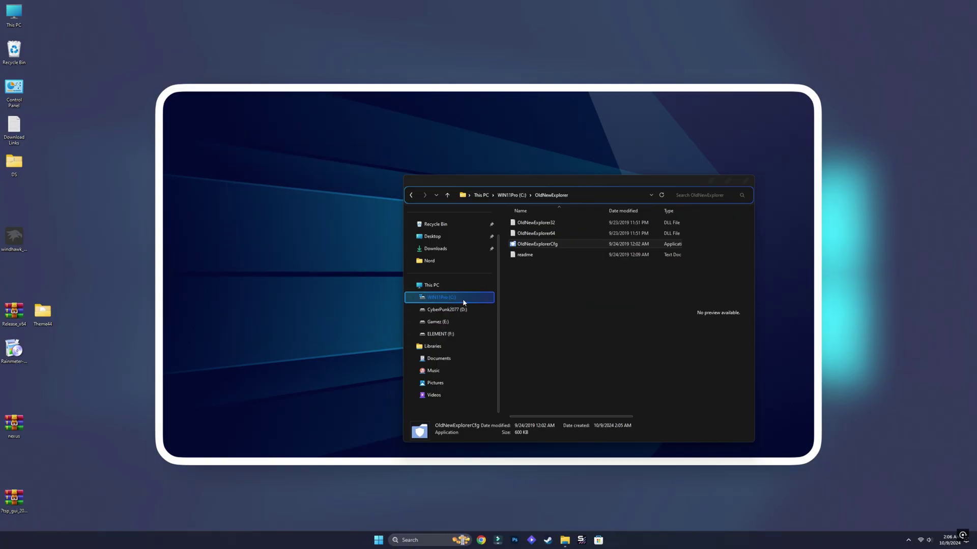
{"action": "left_click", "coordinate": [747, 182]}
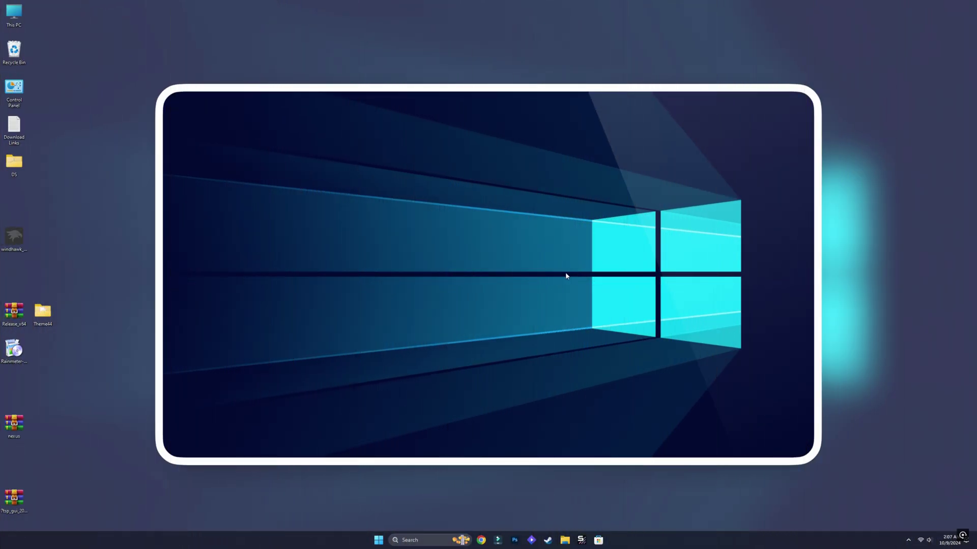
Extract the Release_x64 archive into a Release_x64 folder on the desktop, then delete the archive
{"action": "double_click", "coordinate": [14, 312]}
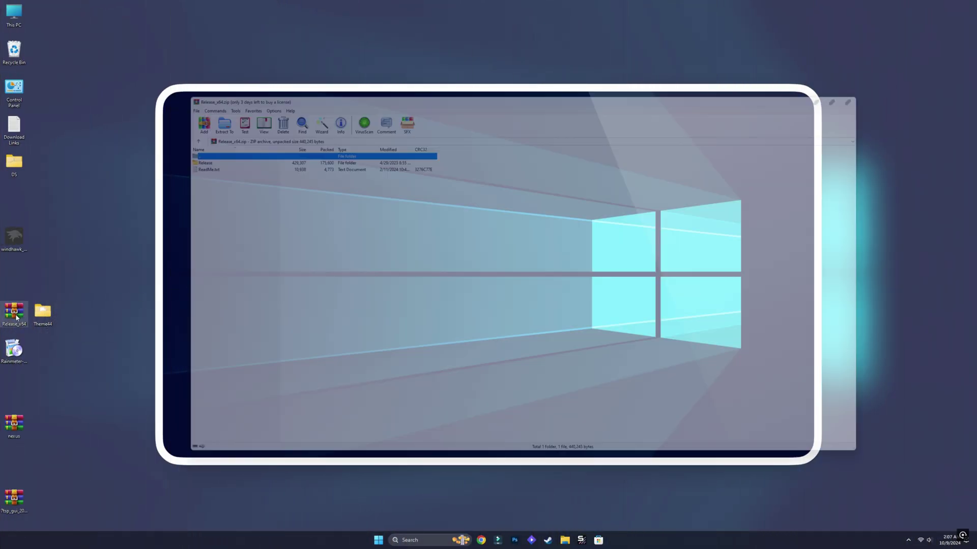
{"action": "left_click", "coordinate": [200, 113]}
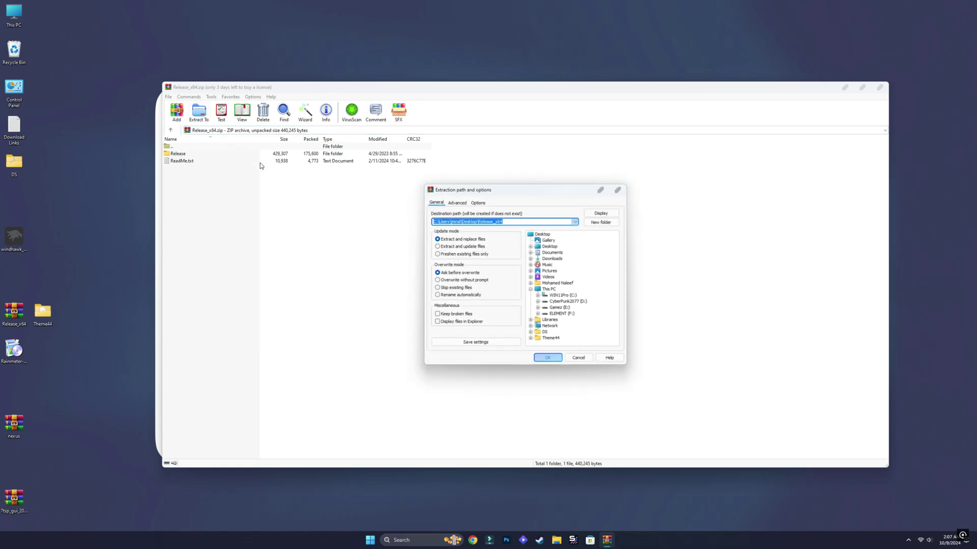
{"action": "left_click", "coordinate": [543, 354]}
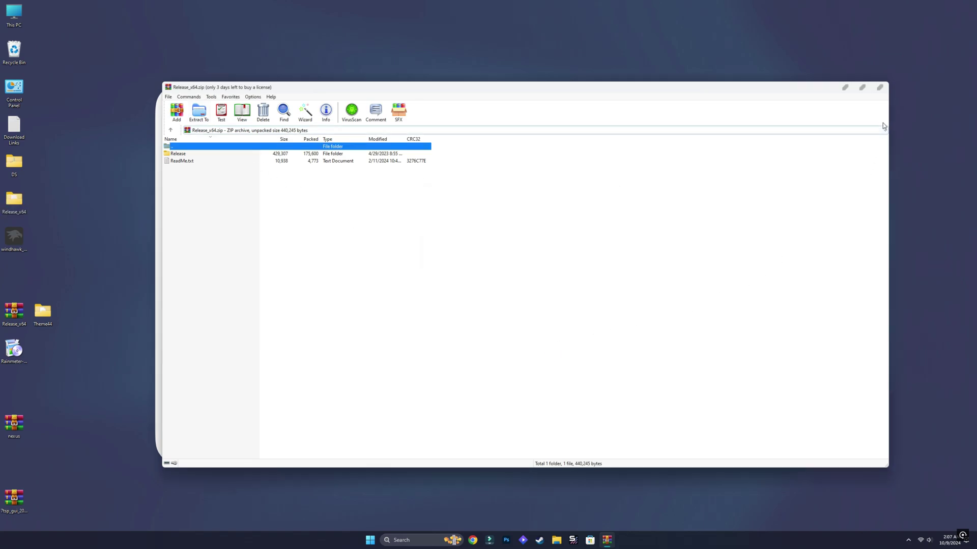
{"action": "left_click", "coordinate": [879, 88]}
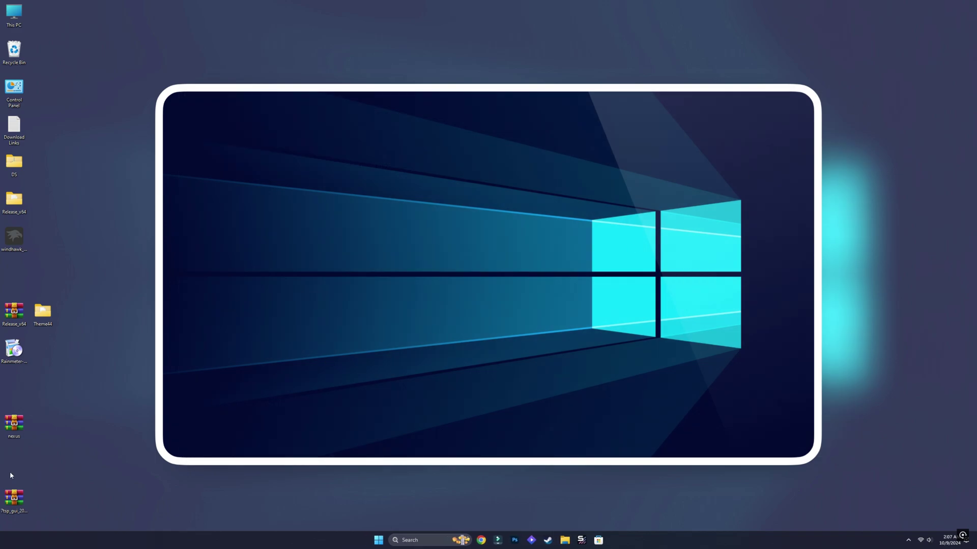
{"action": "right_click", "coordinate": [16, 318]}
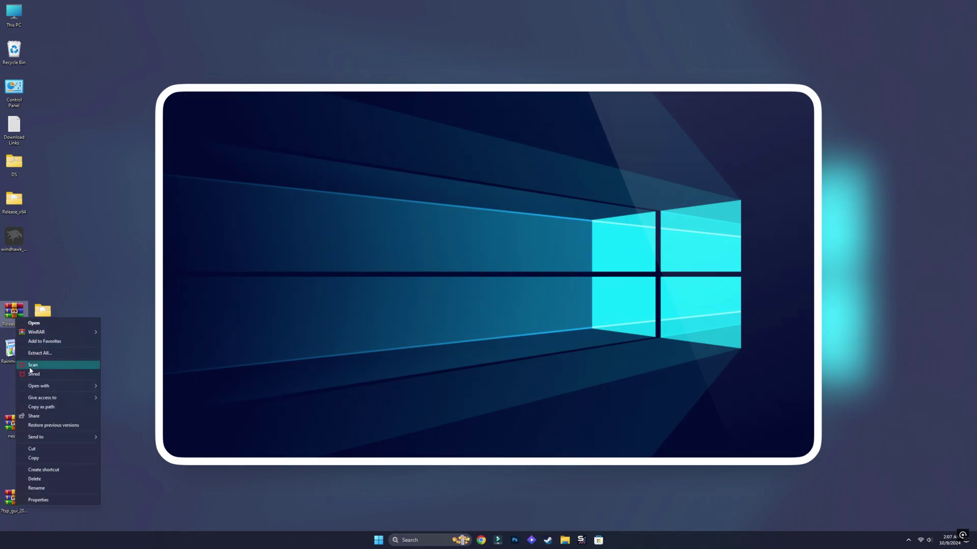
{"action": "left_click", "coordinate": [51, 480]}
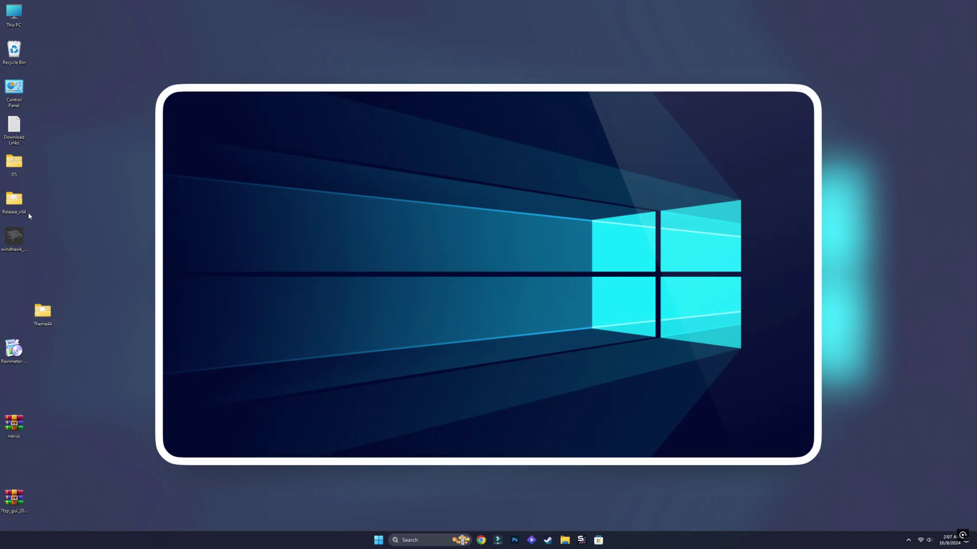
Move the extracted Release_x64 folder from the desktop to the root of the WIN11Pro (C:) drive
{"action": "right_click", "coordinate": [16, 199]}
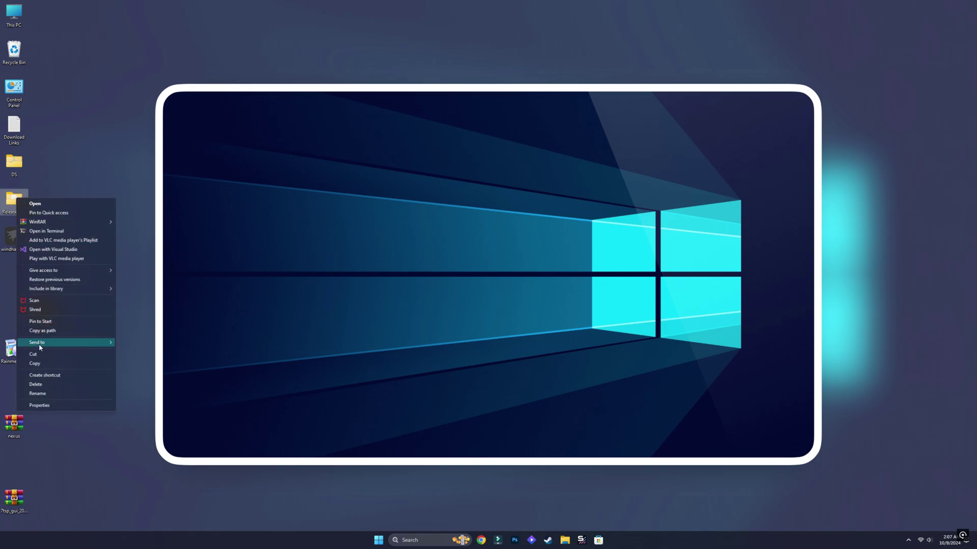
{"action": "left_click", "coordinate": [171, 302]}
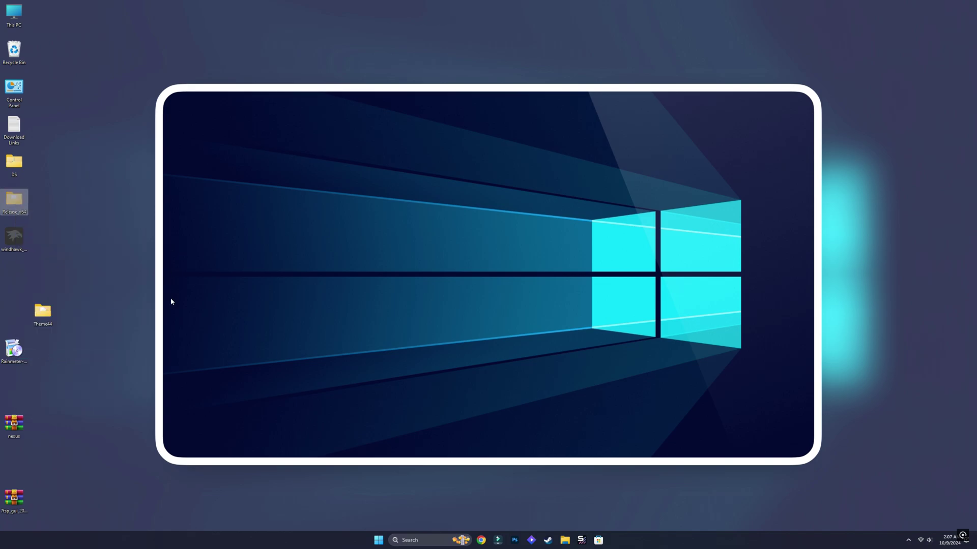
{"action": "double_click", "coordinate": [14, 14]}
{"action": "double_click", "coordinate": [464, 187]}
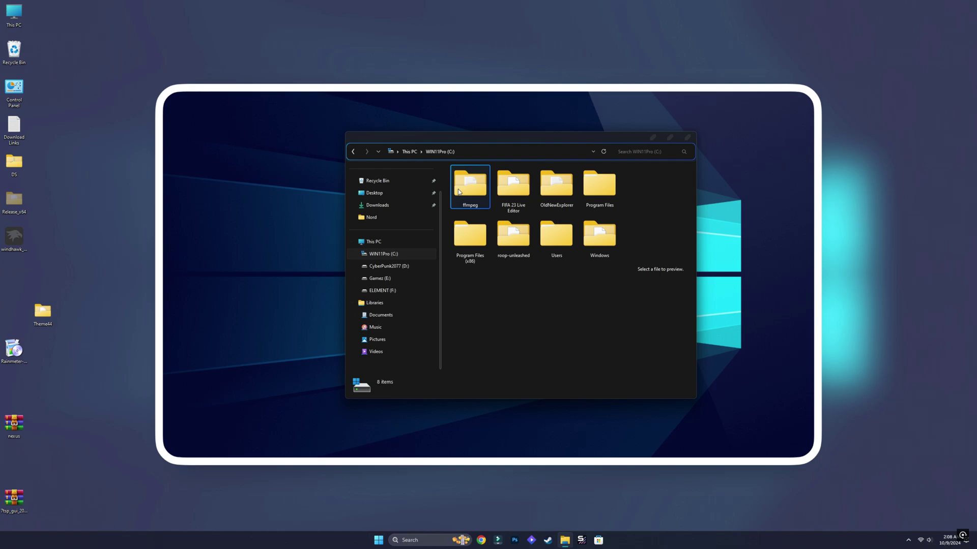
{"action": "right_click", "coordinate": [484, 303]}
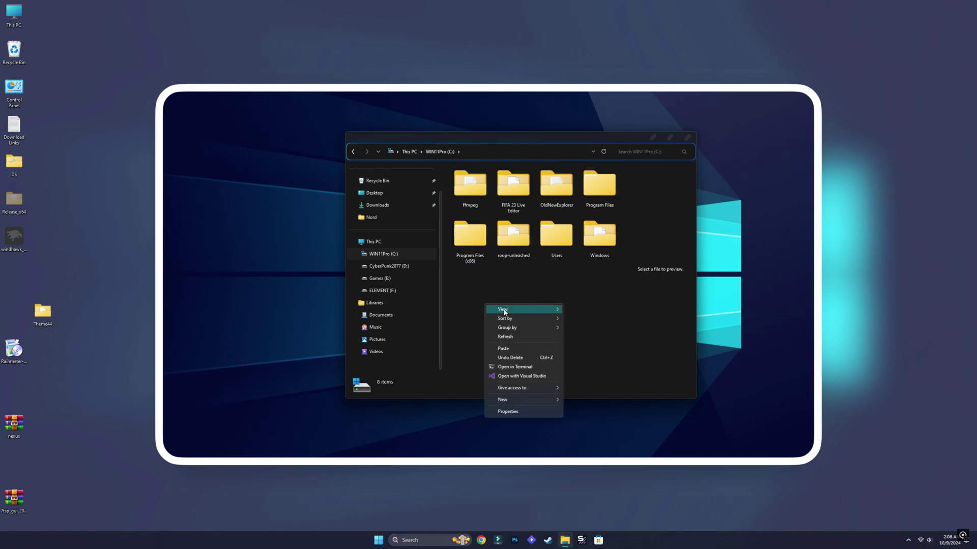
{"action": "left_click", "coordinate": [521, 348]}
In the config file in C:\Release_x64\Release, set the [dark] section's a value to 80, save it, and close the open text files
{"action": "double_click", "coordinate": [481, 293]}
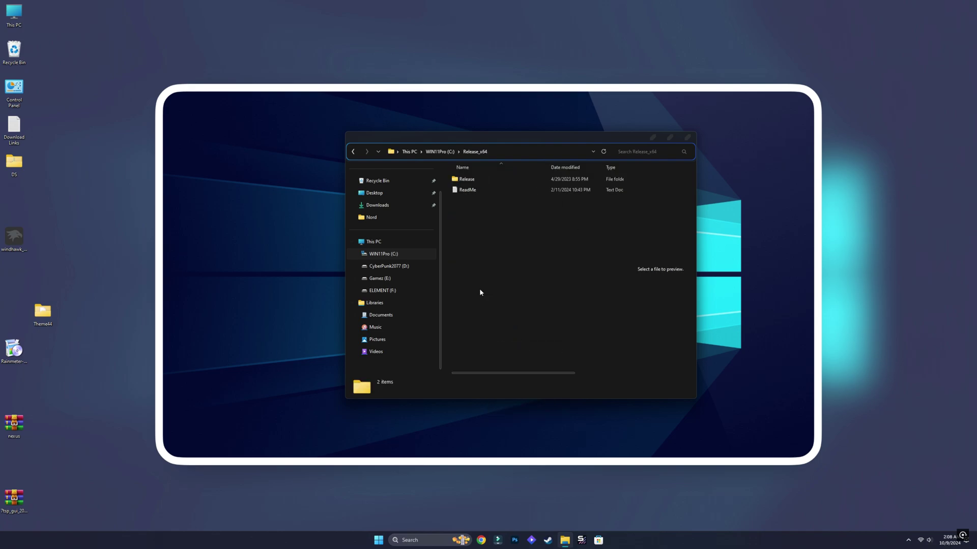
{"action": "double_click", "coordinate": [466, 179]}
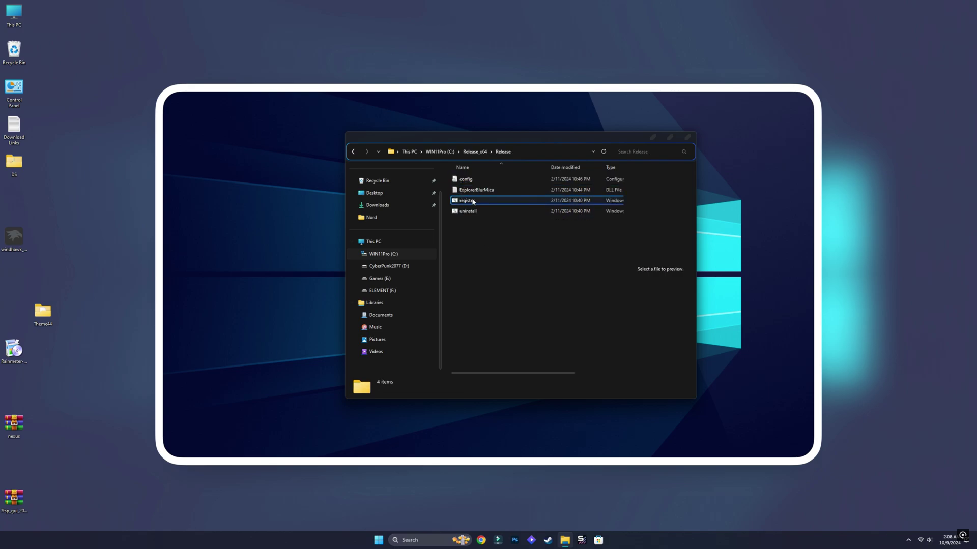
{"action": "double_click", "coordinate": [485, 180]}
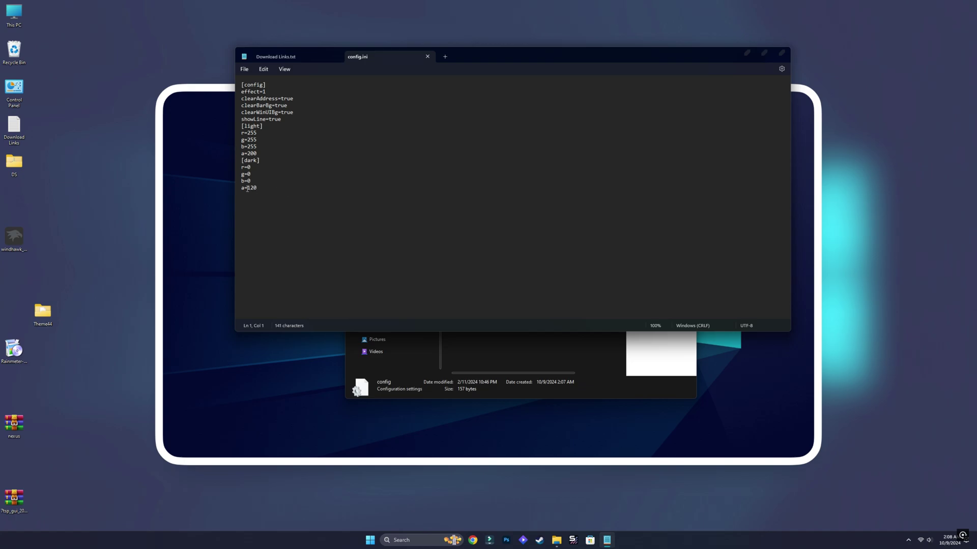
{"action": "left_click_drag", "start_coordinate": [248, 189], "coordinate": [262, 190]}
{"action": "type", "text": "80"}
{"action": "left_click", "coordinate": [245, 70]}
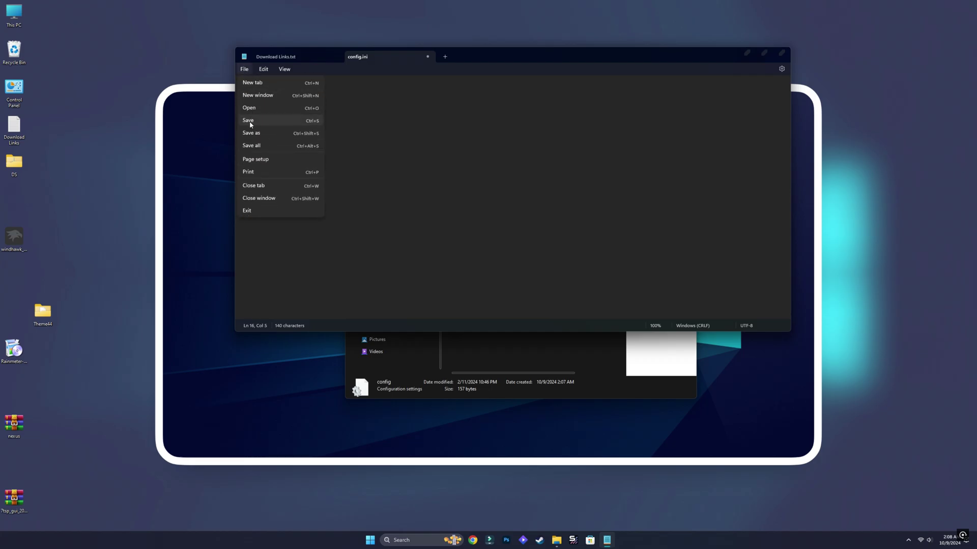
{"action": "left_click", "coordinate": [252, 125]}
{"action": "left_click", "coordinate": [427, 56]}
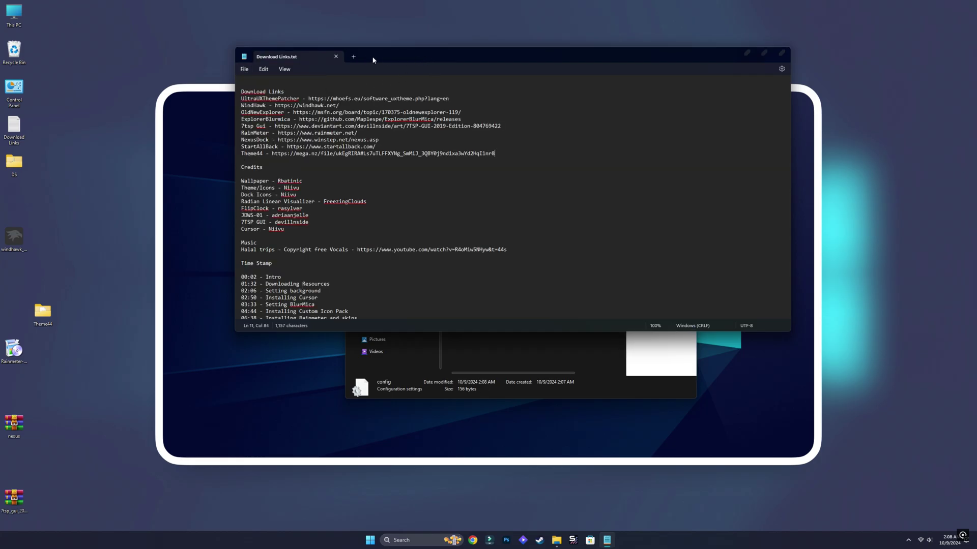
{"action": "left_click", "coordinate": [337, 57]}
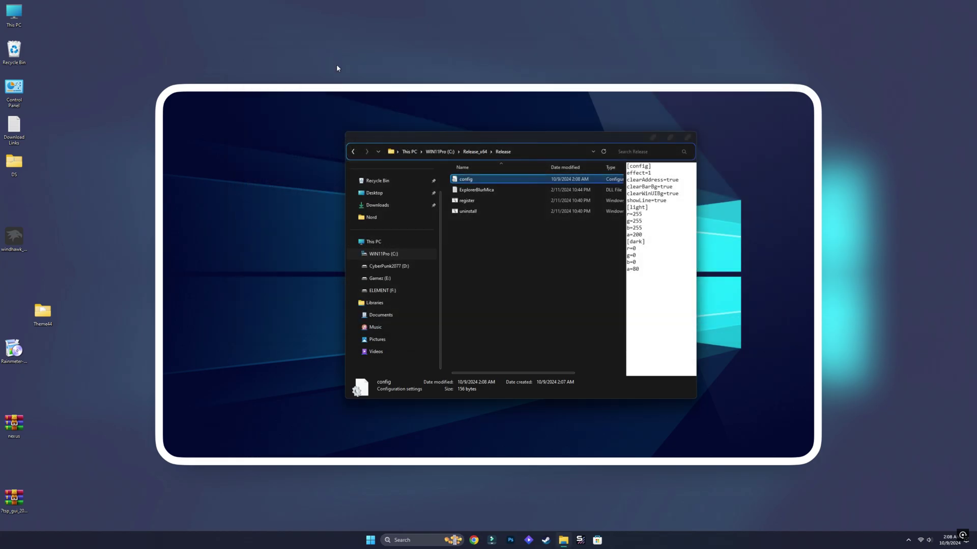
Run the ExplorerBlurMica register script despite the SmartScreen warning and allow it administrator access
{"action": "left_click", "coordinate": [504, 267]}
{"action": "left_click", "coordinate": [471, 202]}
{"action": "double_click", "coordinate": [471, 203]}
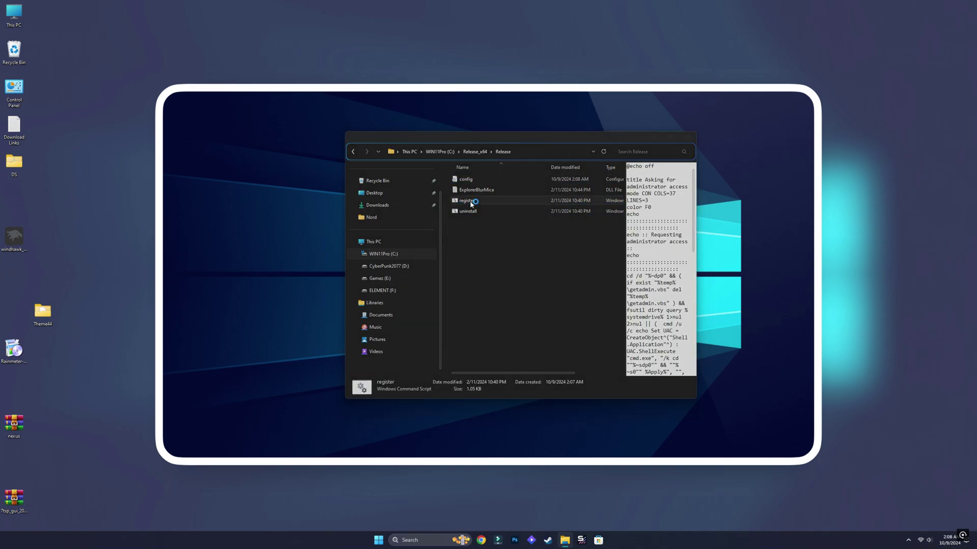
{"action": "left_click", "coordinate": [413, 214]}
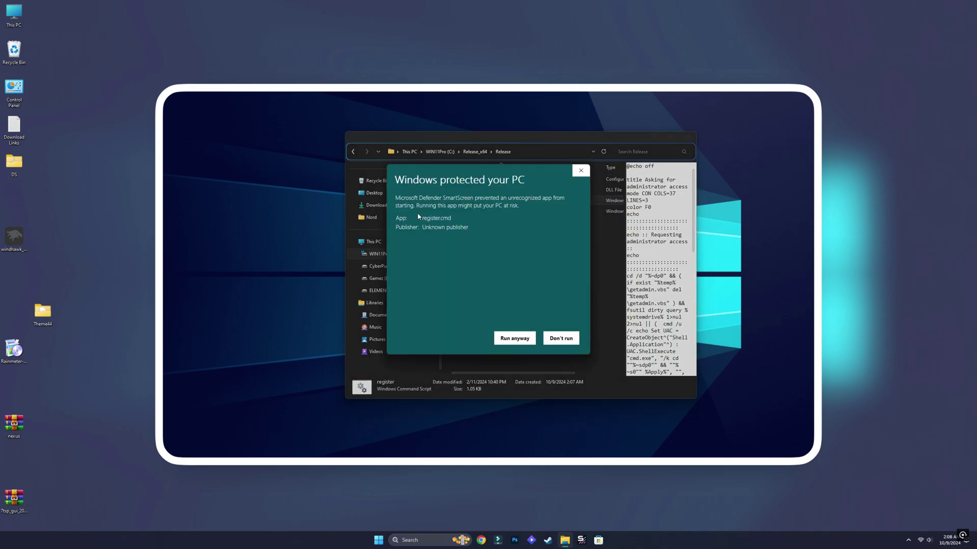
{"action": "left_click", "coordinate": [509, 339]}
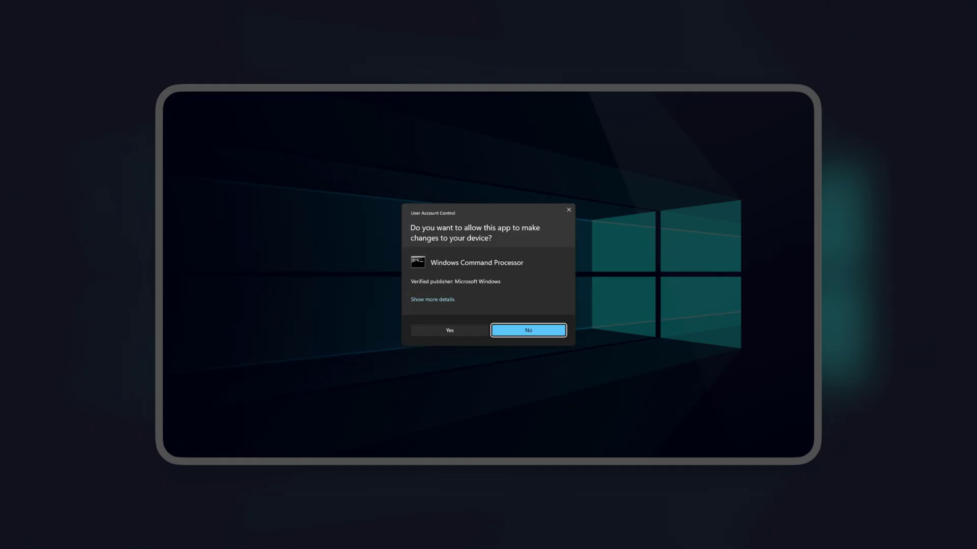
{"action": "left_click", "coordinate": [449, 330]}
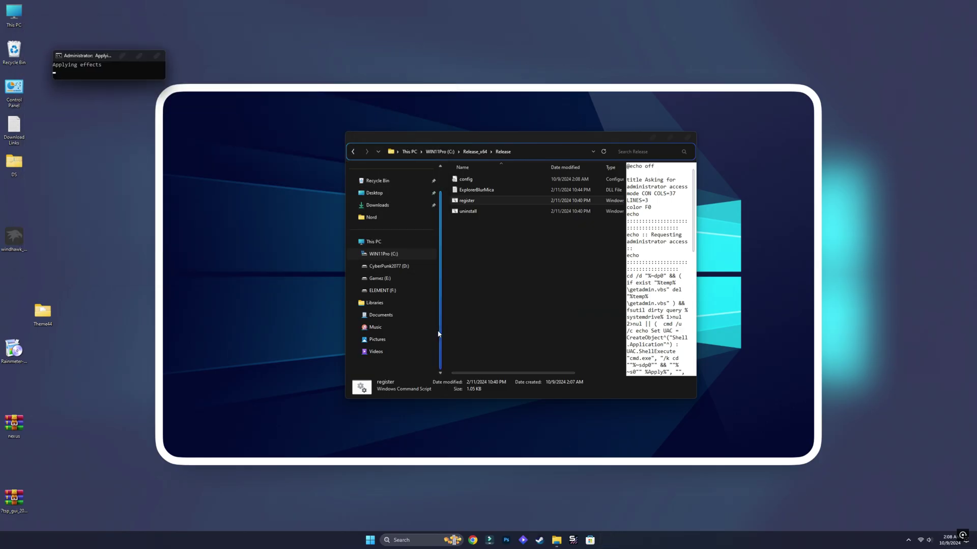
{"action": "left_click", "coordinate": [548, 299]}
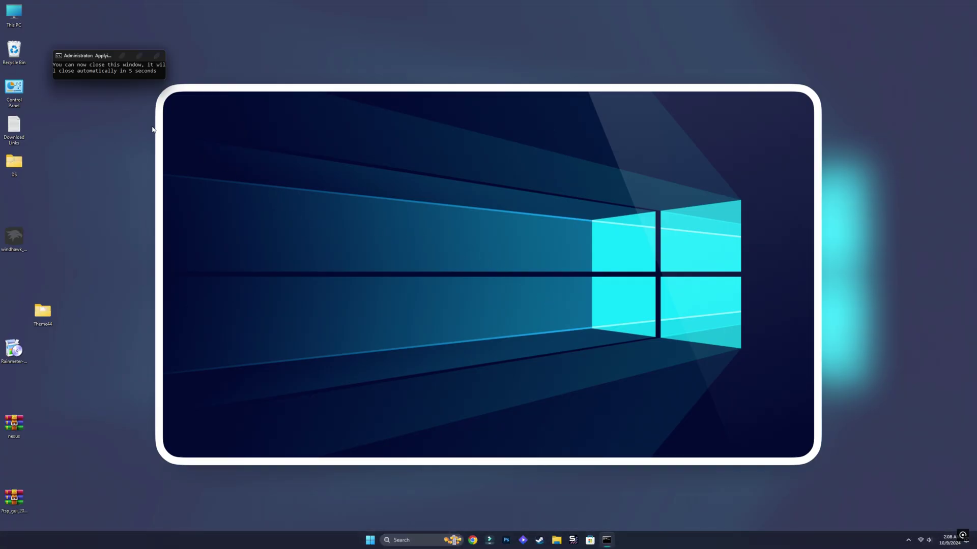
Open This PC and the WIN11Pro (C:) drive to examine the Explorer window's blur effect, then close the window
{"action": "double_click", "coordinate": [23, 14]}
{"action": "left_click_drag", "start_coordinate": [506, 138], "coordinate": [513, 157]}
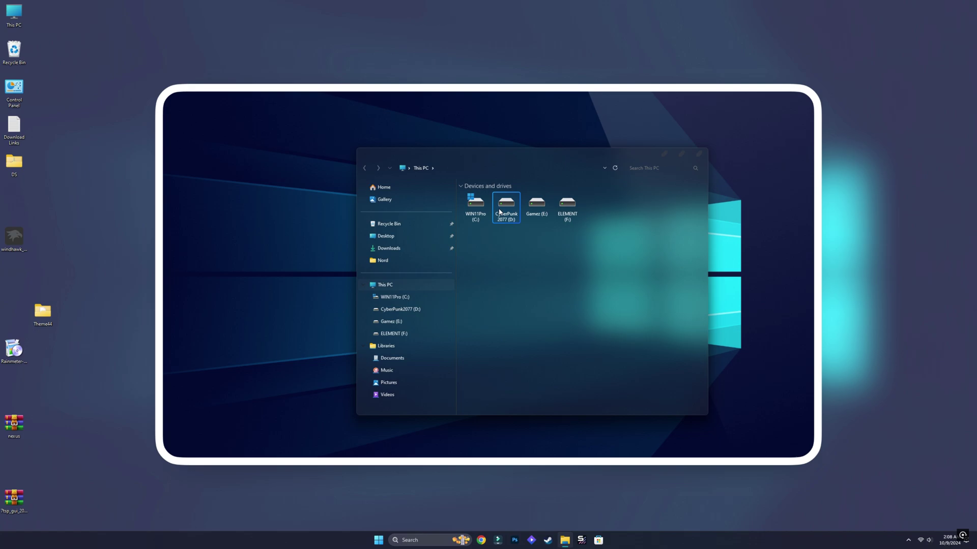
{"action": "double_click", "coordinate": [481, 208]}
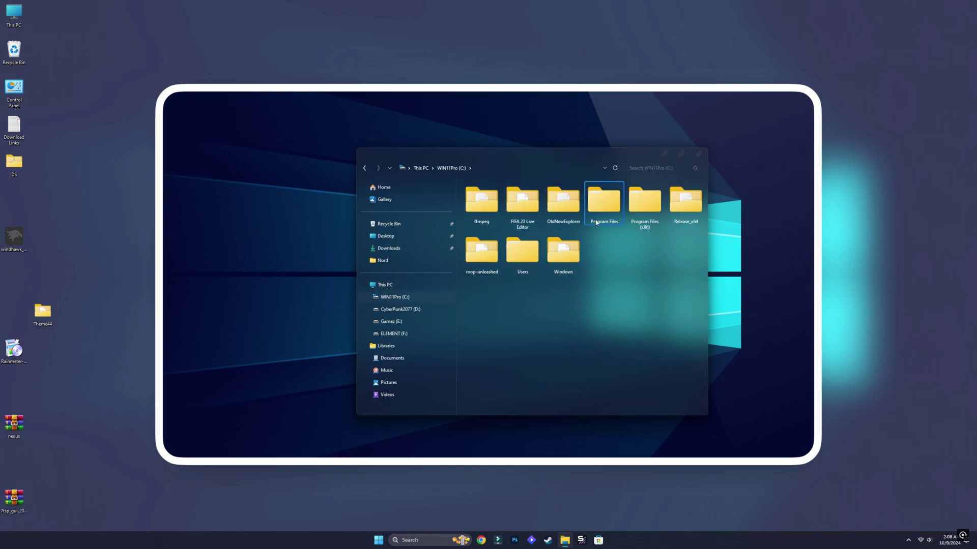
{"action": "left_click", "coordinate": [700, 154]}
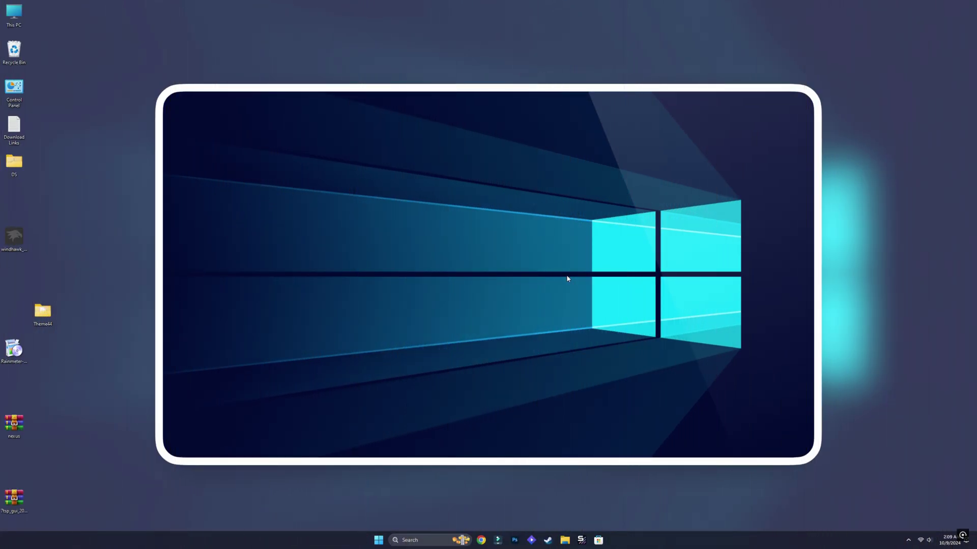
Rename the 7TSP Nordzy Blue Icons file in the Theme44 folder so its name ends in .7z, without "remove", then close the folder
{"action": "double_click", "coordinate": [42, 314]}
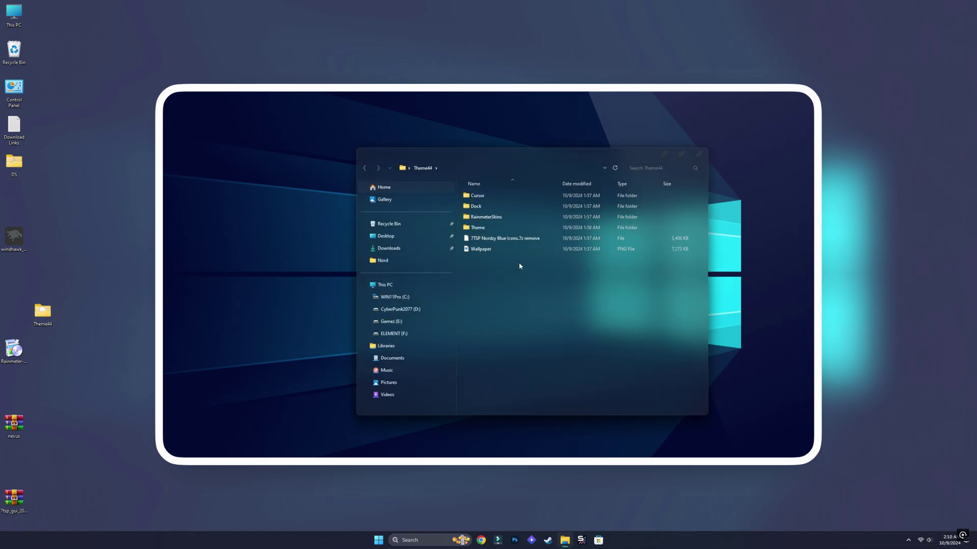
{"action": "left_click", "coordinate": [514, 242]}
{"action": "right_click", "coordinate": [513, 243]}
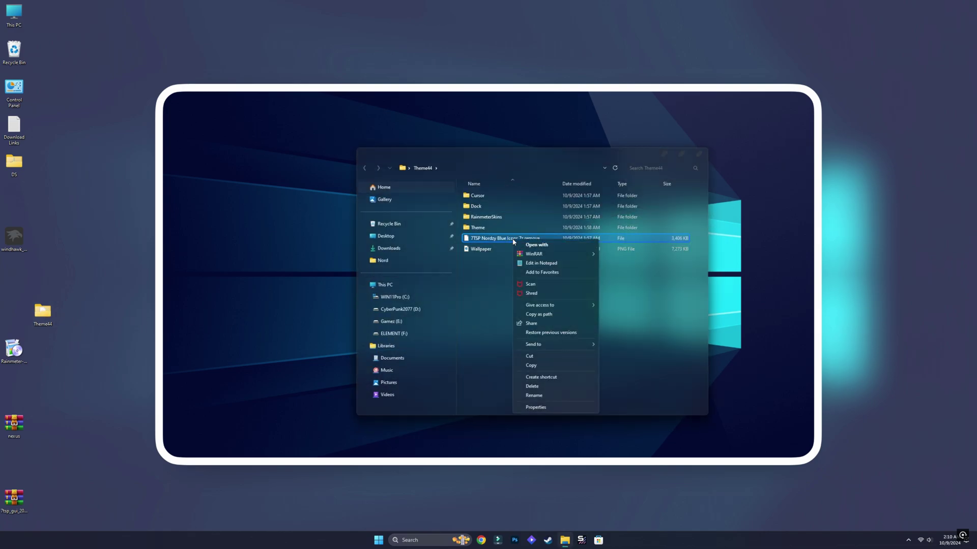
{"action": "left_click", "coordinate": [534, 396]}
{"action": "left_click", "coordinate": [543, 239]}
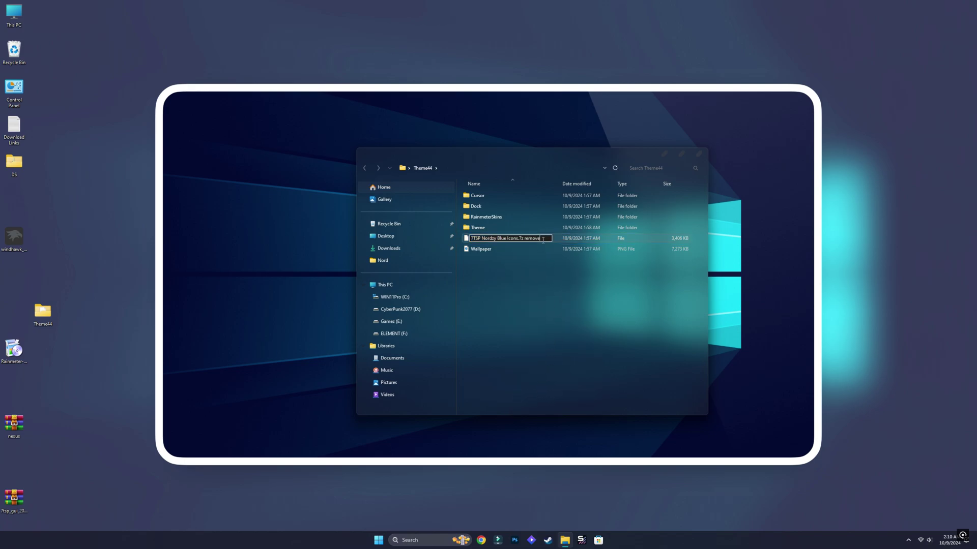
{"action": "key", "text": "BackSpace"}
{"action": "key", "text": "BackSpace"}
{"action": "left_click", "coordinate": [541, 367]}
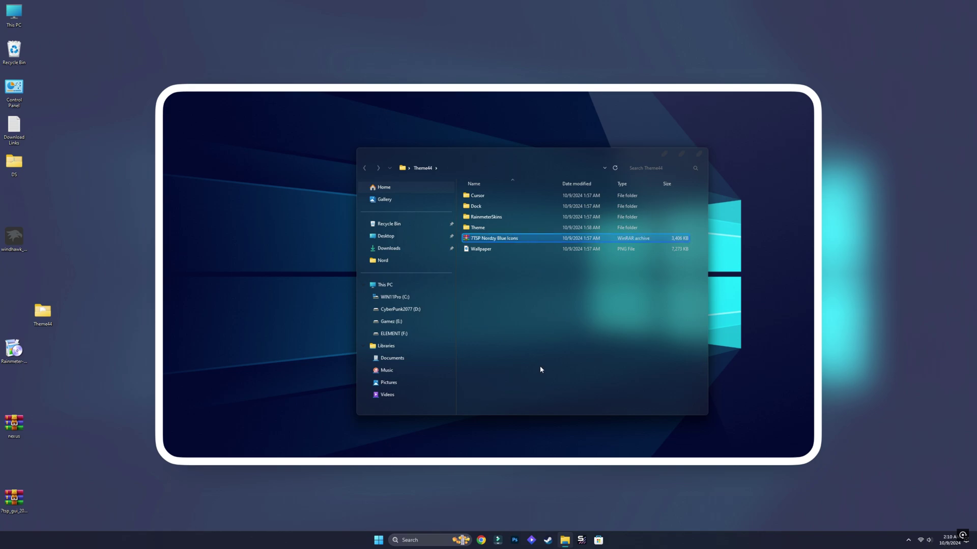
{"action": "left_click", "coordinate": [699, 153]}
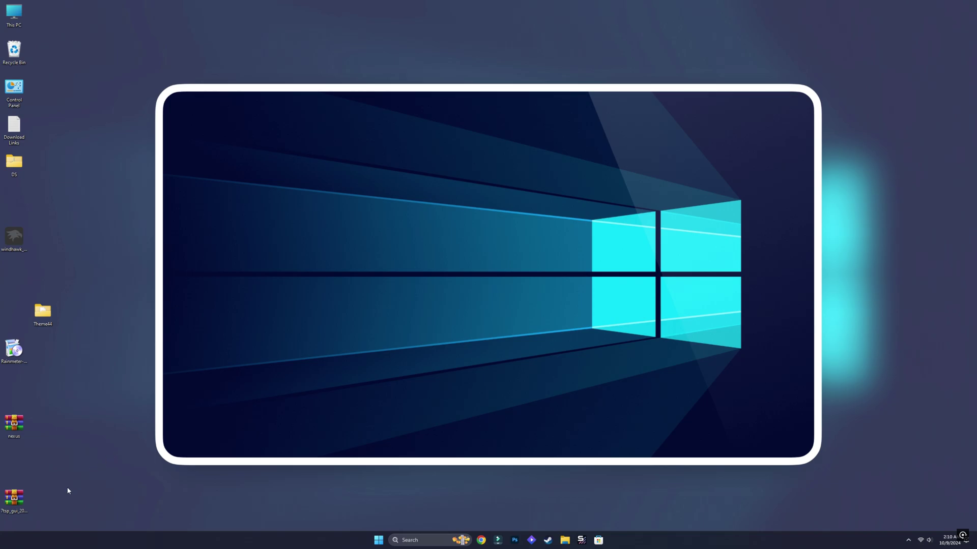
Extract the 7tsp_gui_2019_edition archive into its own folder on the desktop and close the archive
{"action": "left_click", "coordinate": [12, 500]}
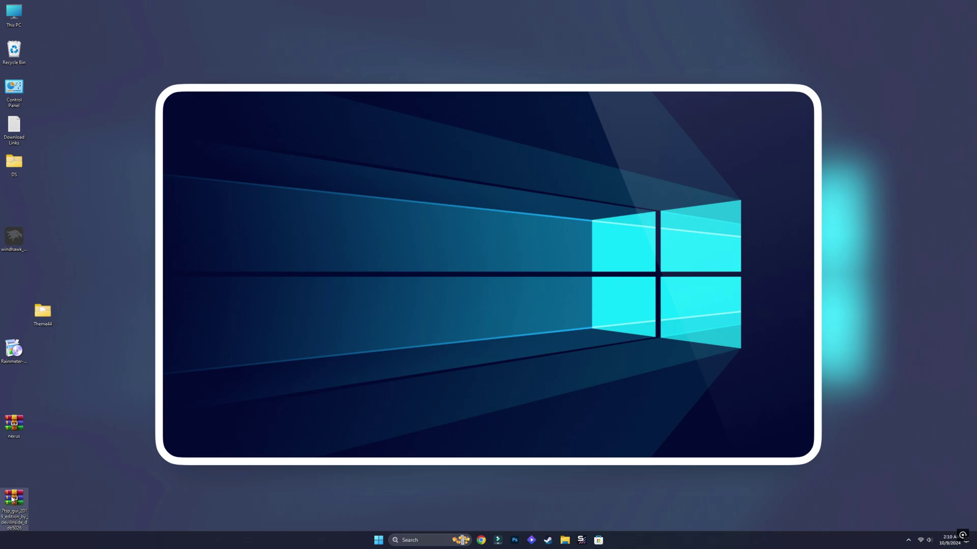
{"action": "double_click", "coordinate": [12, 499]}
{"action": "left_click", "coordinate": [198, 111]}
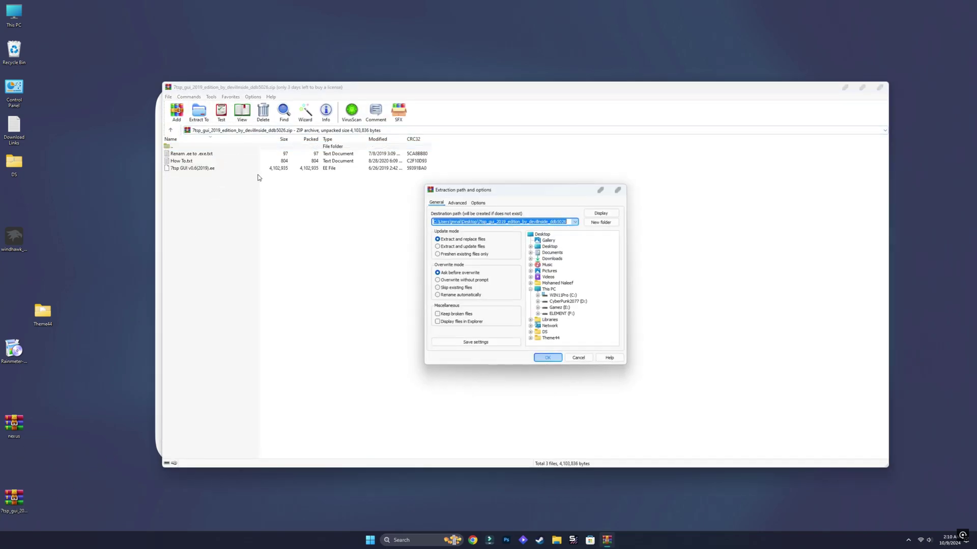
{"action": "left_click", "coordinate": [540, 357]}
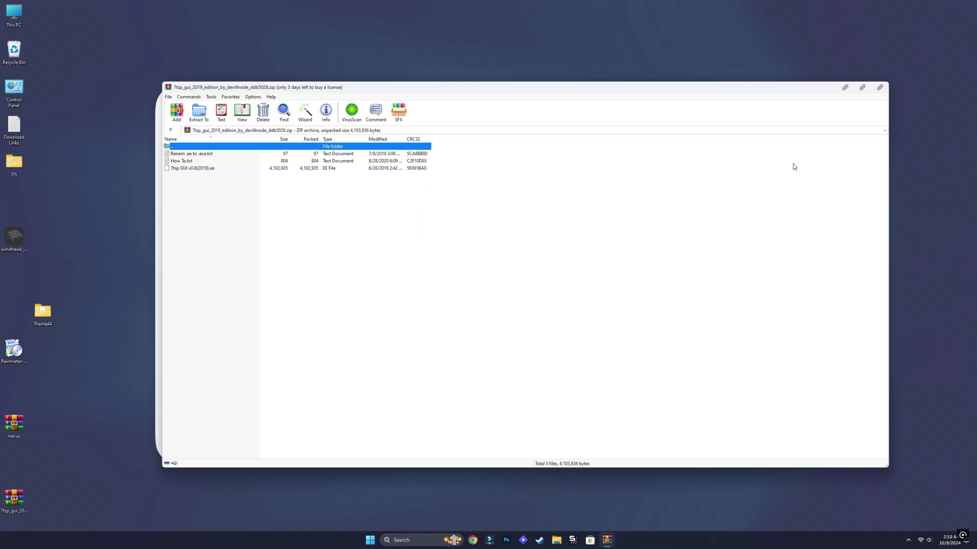
{"action": "left_click", "coordinate": [879, 87]}
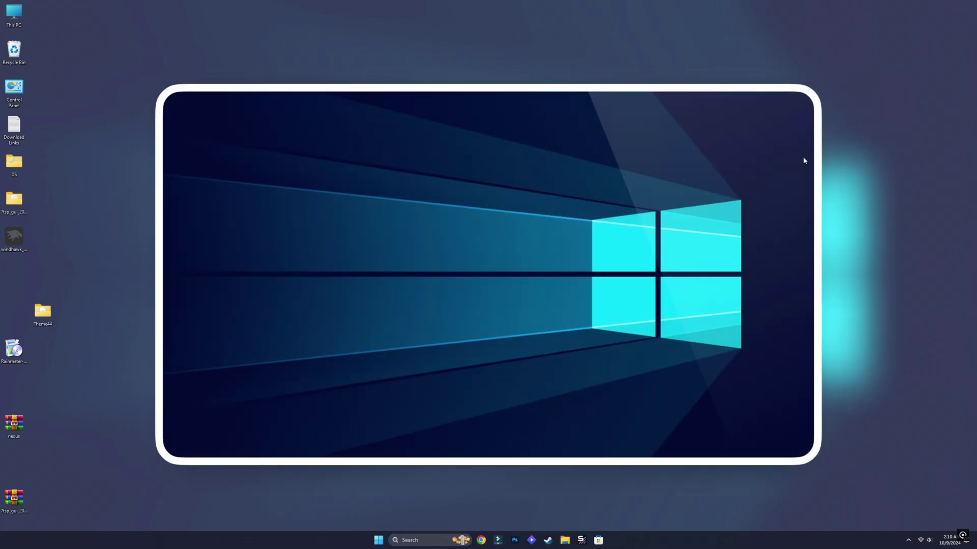
Move the extracted 7tsp_gui folder into the desktop's open area and rename its 7tsp GUI v0.6(2019) file's extension from .ee to .exe
{"action": "left_click_drag", "start_coordinate": [13, 199], "coordinate": [242, 316]}
{"action": "double_click", "coordinate": [242, 315]}
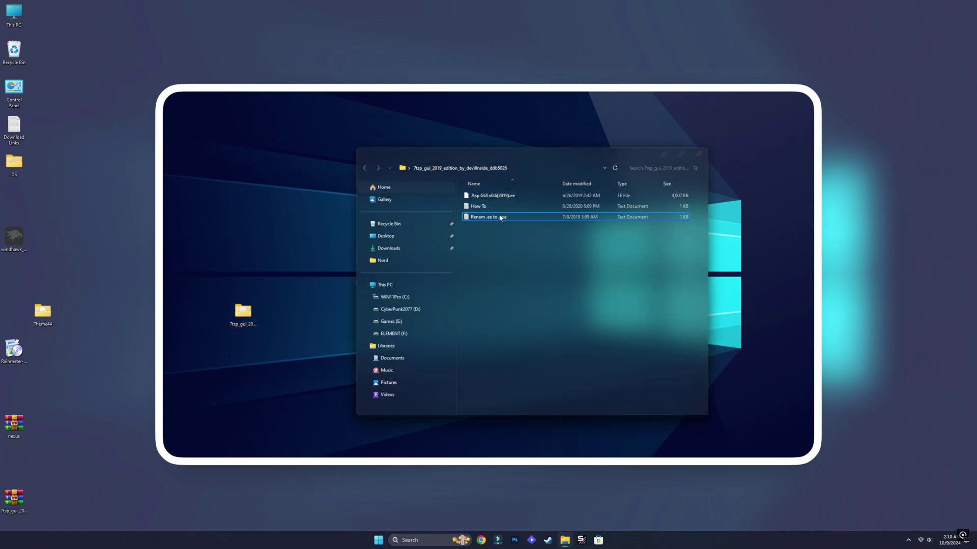
{"action": "left_click", "coordinate": [492, 199]}
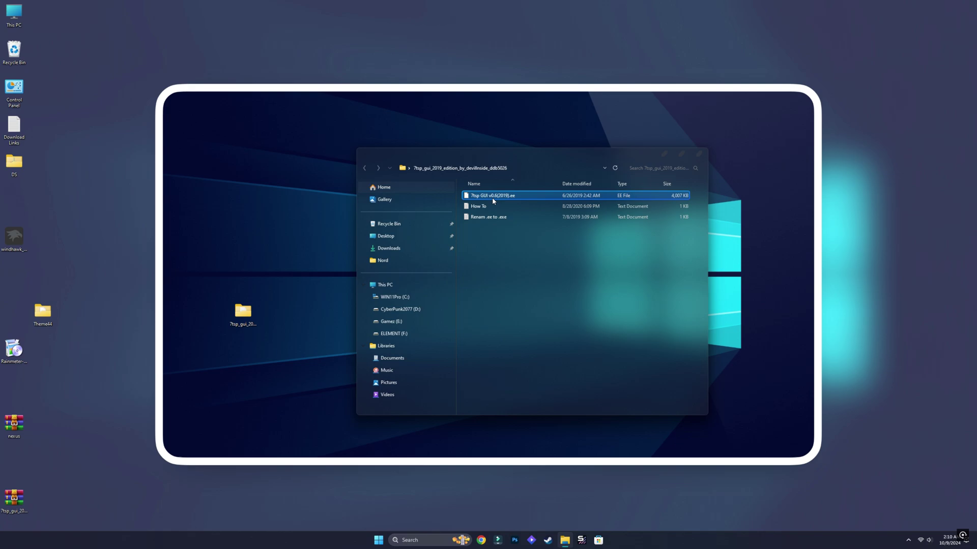
{"action": "right_click", "coordinate": [493, 199]}
{"action": "left_click", "coordinate": [515, 355]}
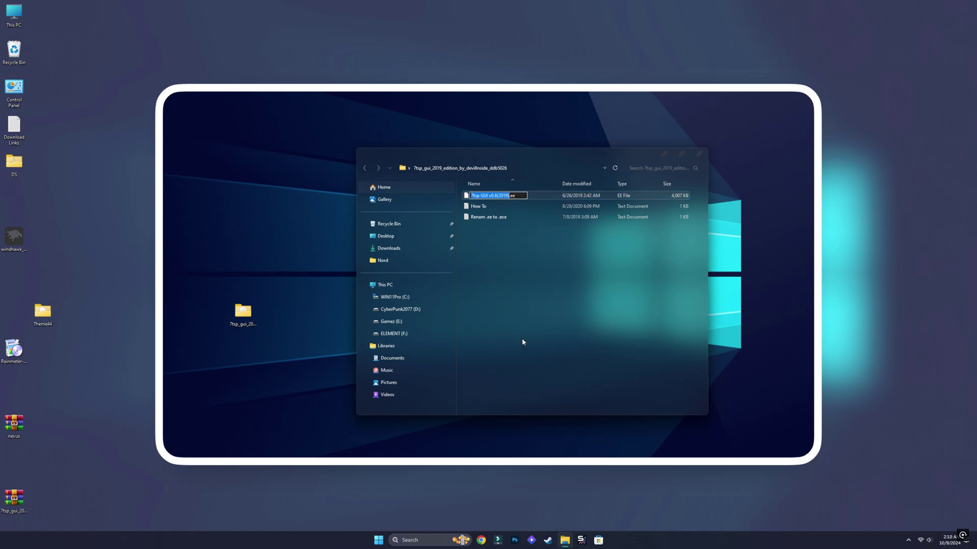
{"action": "left_click", "coordinate": [522, 195]}
{"action": "key", "text": "BackSpace"}
{"action": "key", "text": "Return"}
{"action": "left_click", "coordinate": [522, 273]}
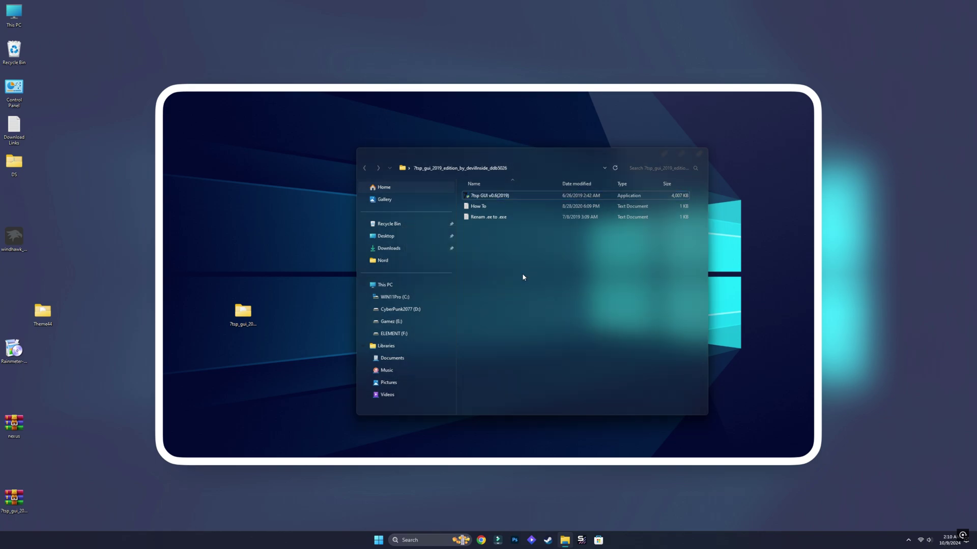
Run 7tsp GUI v0.6(2019) with administrator access and add 7TSP Nordzy Blue Icons from the desktop's Theme44 folder as a custom pack
{"action": "double_click", "coordinate": [502, 198]}
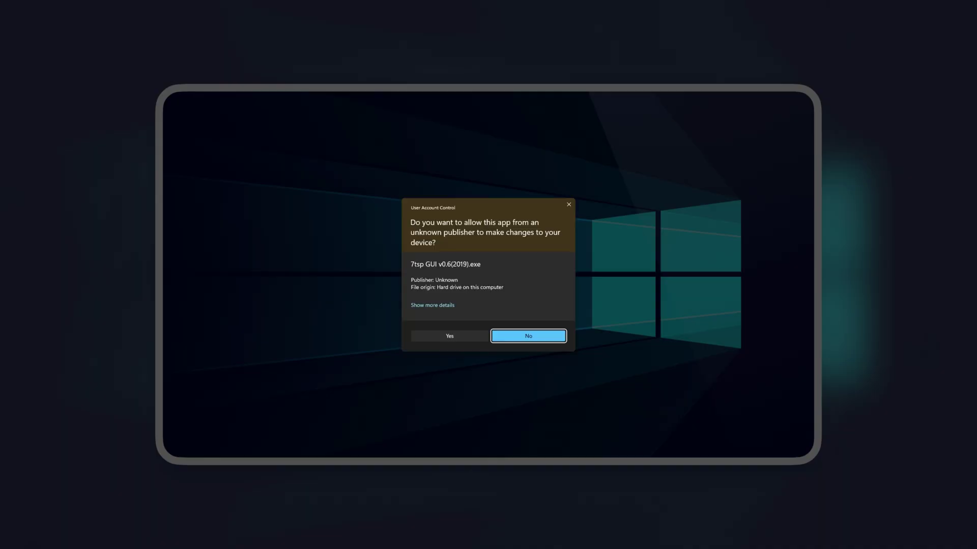
{"action": "left_click", "coordinate": [453, 335]}
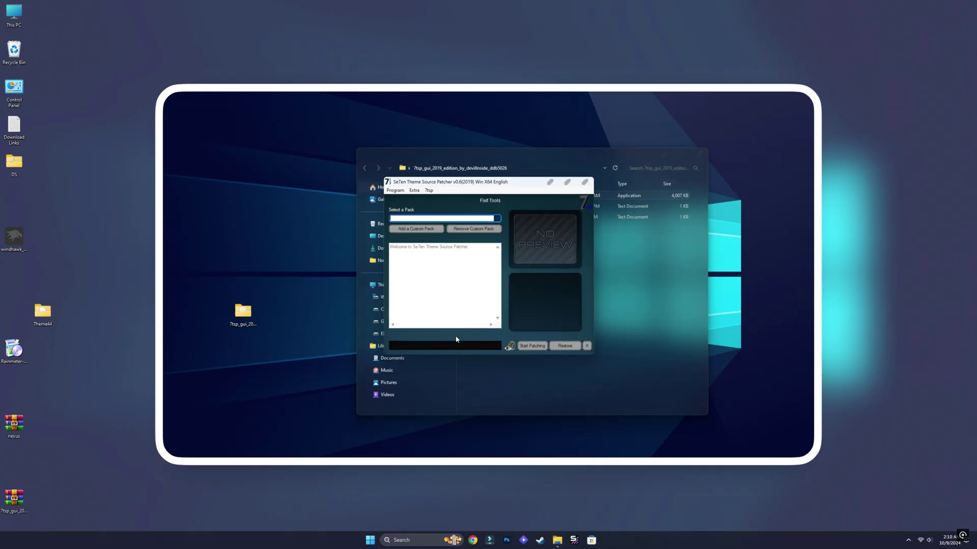
{"action": "left_click", "coordinate": [427, 229]}
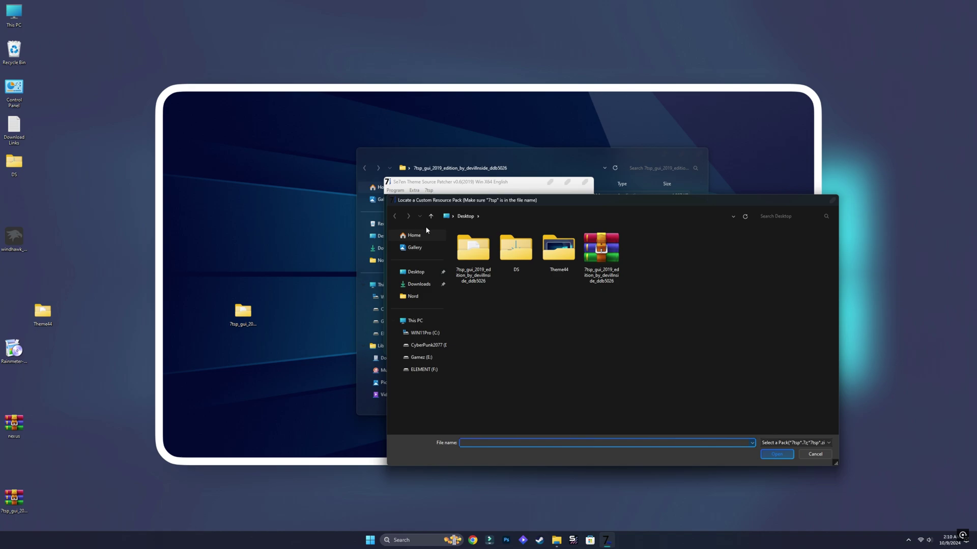
{"action": "left_click", "coordinate": [416, 274]}
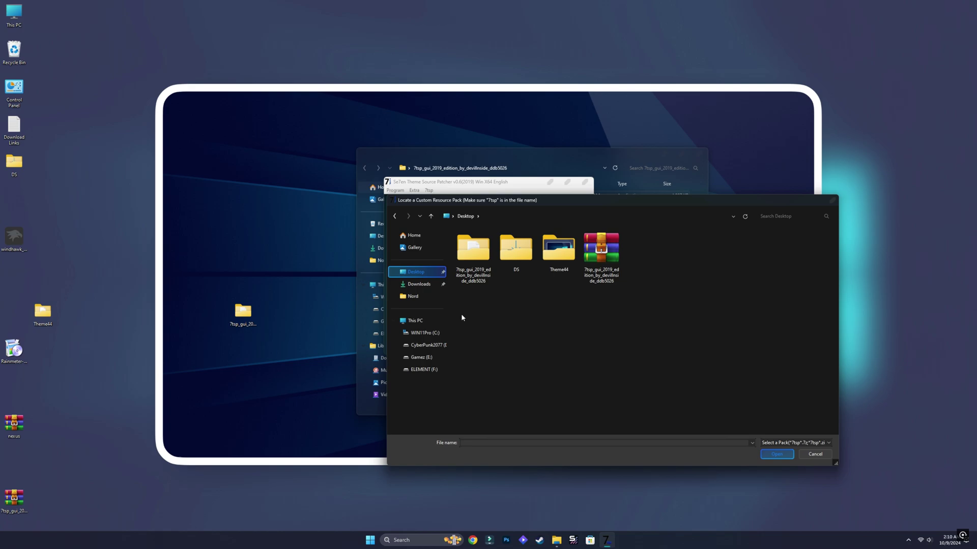
{"action": "double_click", "coordinate": [562, 252]}
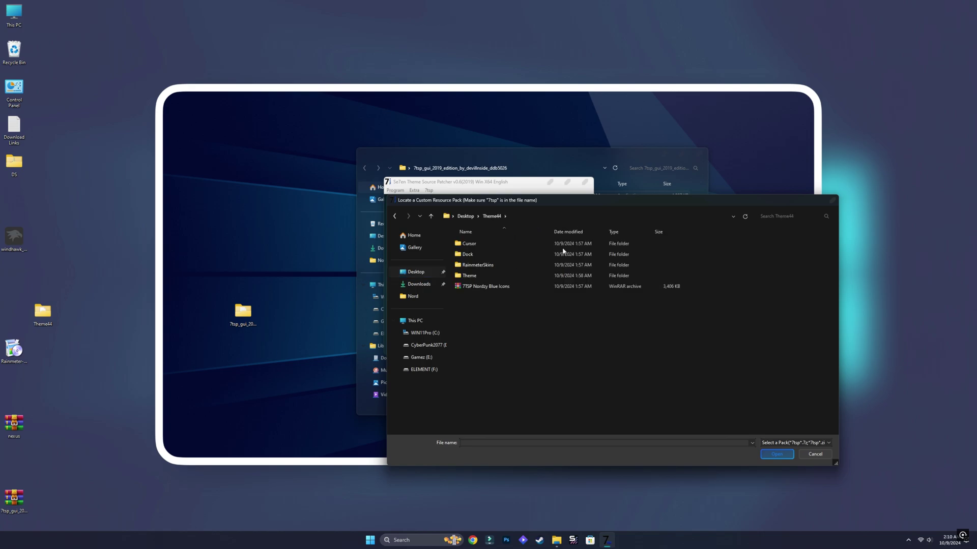
{"action": "left_click", "coordinate": [500, 288]}
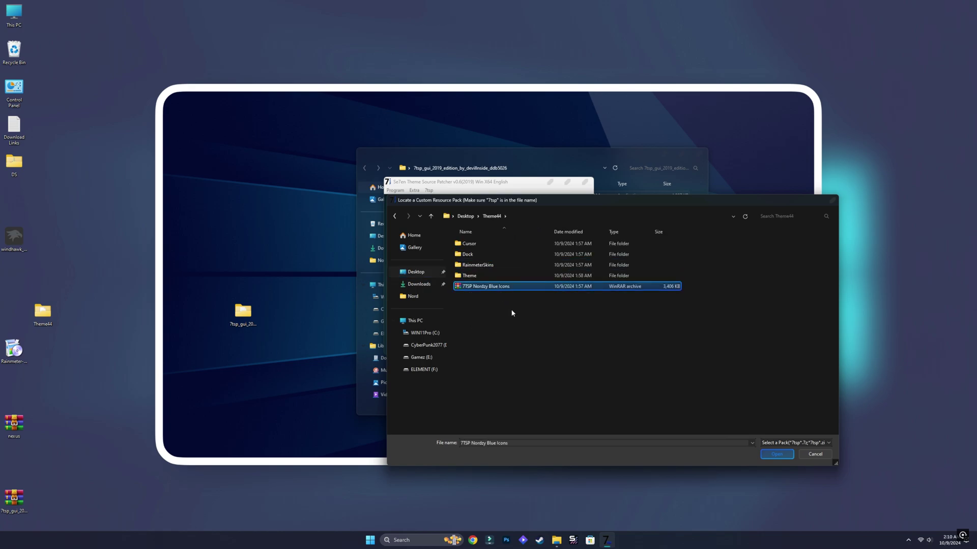
{"action": "left_click", "coordinate": [776, 456]}
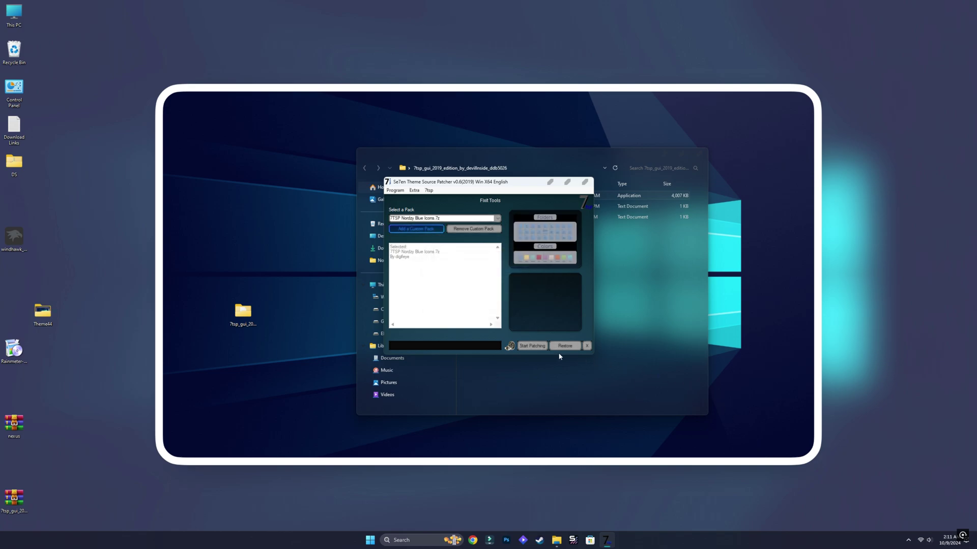
Patch the system with the Nordzy Blue icon pack, agree to the reboot, and dismiss the completion message
{"action": "left_click", "coordinate": [530, 348]}
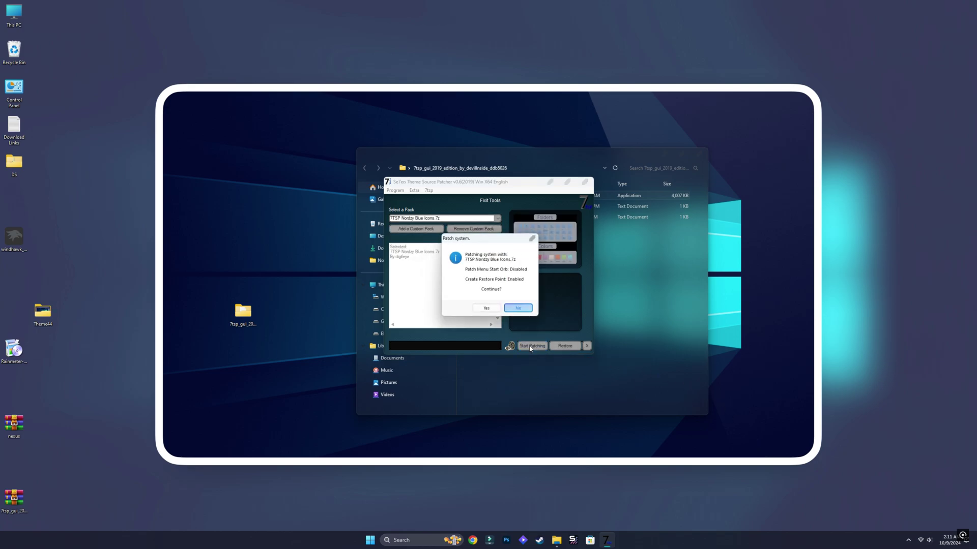
{"action": "left_click", "coordinate": [485, 309]}
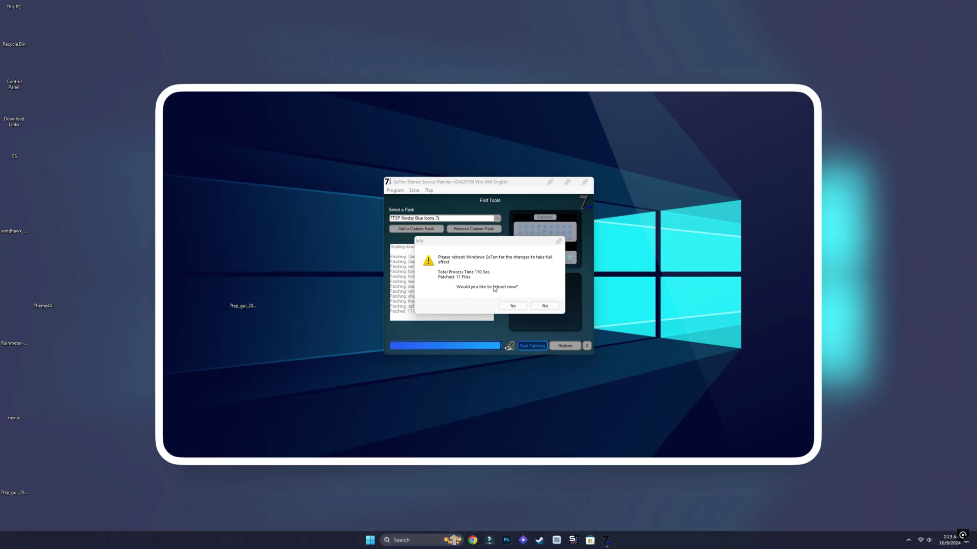
{"action": "left_click", "coordinate": [513, 305]}
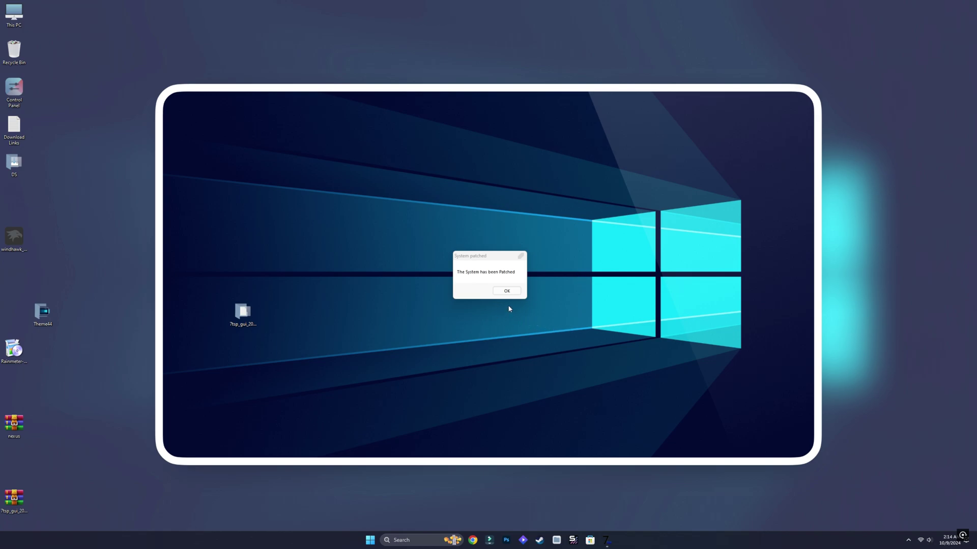
{"action": "left_click", "coordinate": [505, 292]}
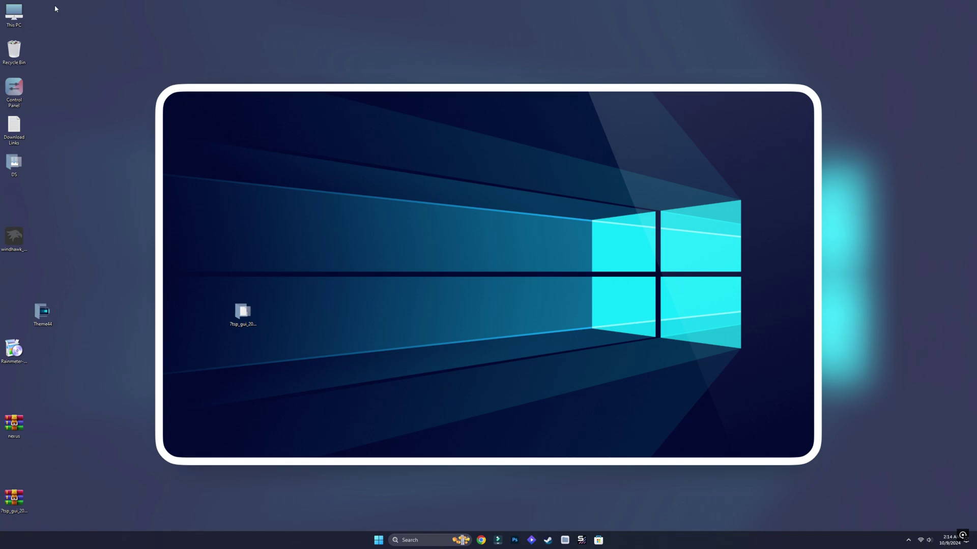
Open This PC and the WIN11Pro (C:) drive to examine the drive and folder icons, then close the window
{"action": "double_click", "coordinate": [20, 16]}
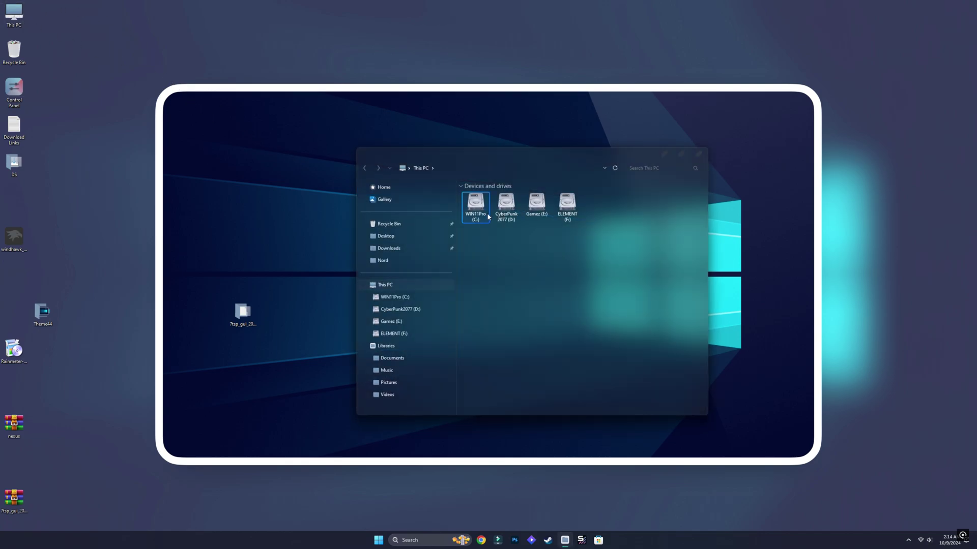
{"action": "left_click", "coordinate": [469, 208]}
{"action": "double_click", "coordinate": [469, 208]}
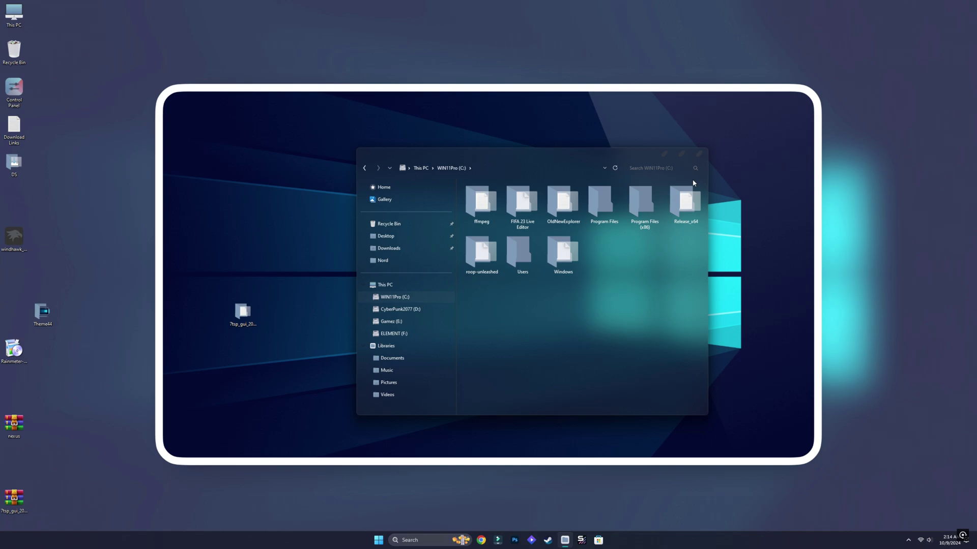
{"action": "left_click", "coordinate": [699, 154]}
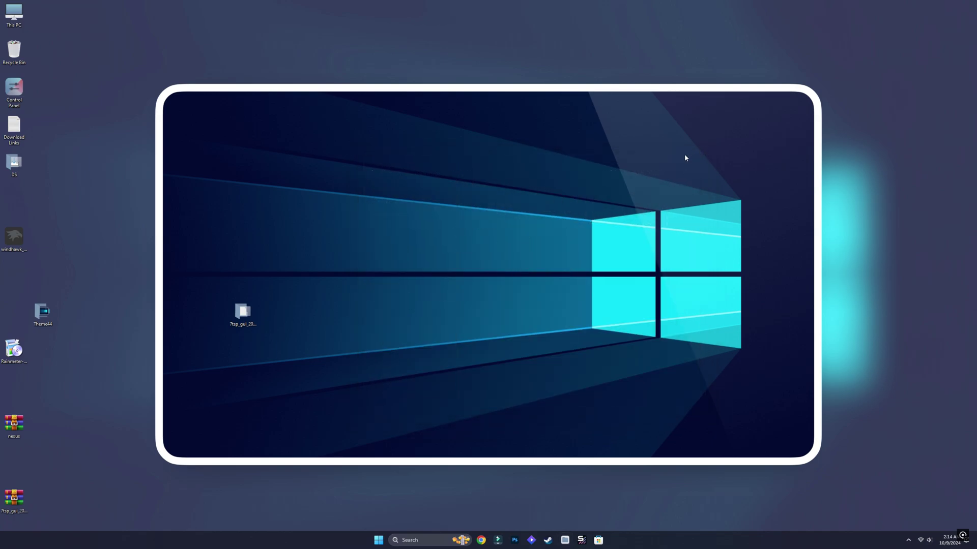
Delete the extracted 7tsp_gui folder from the desktop
{"action": "right_click", "coordinate": [243, 314]}
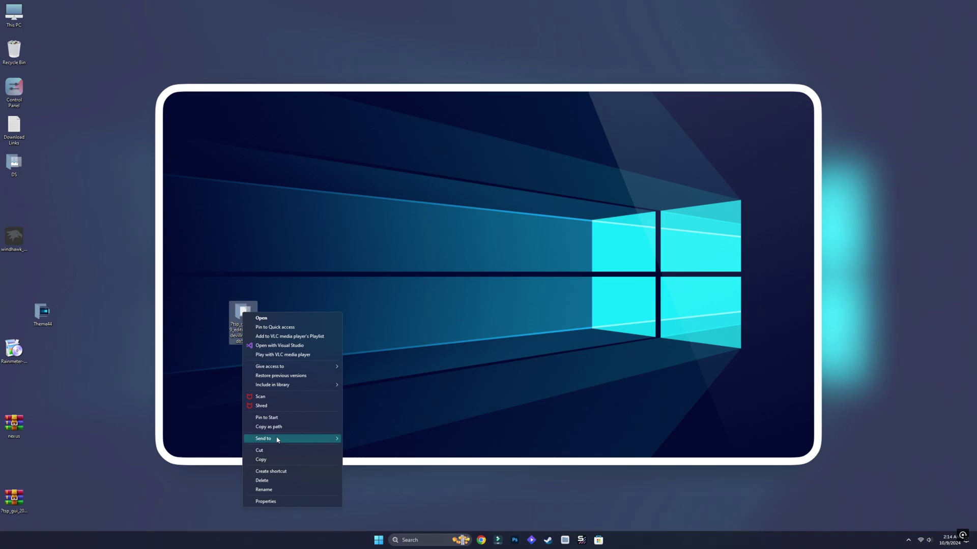
{"action": "left_click", "coordinate": [271, 481]}
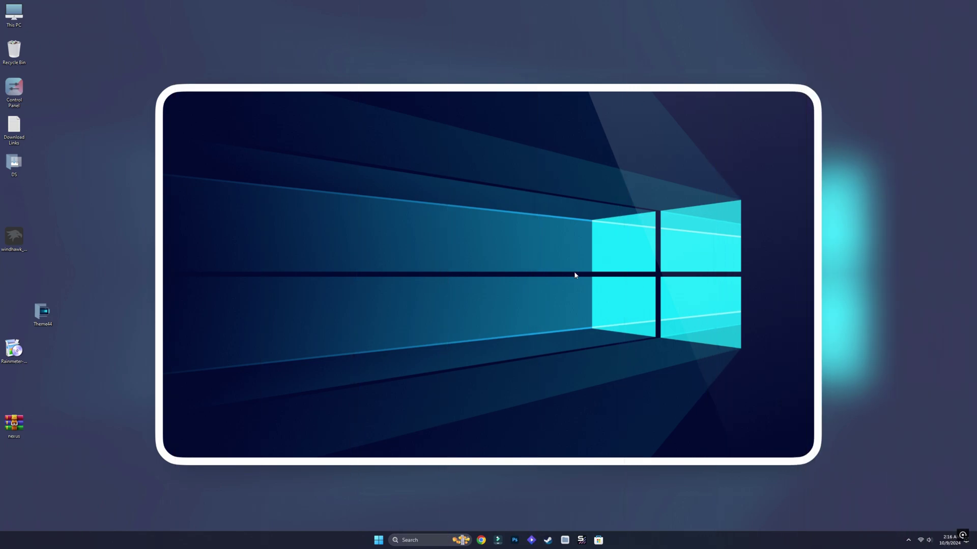
Install Rainmeter as a standard 64-bit installation in C:\Program Files\Rainmeter, launching on startup, and run it once setup finishes
{"action": "double_click", "coordinate": [14, 351]}
{"action": "left_click", "coordinate": [495, 288]}
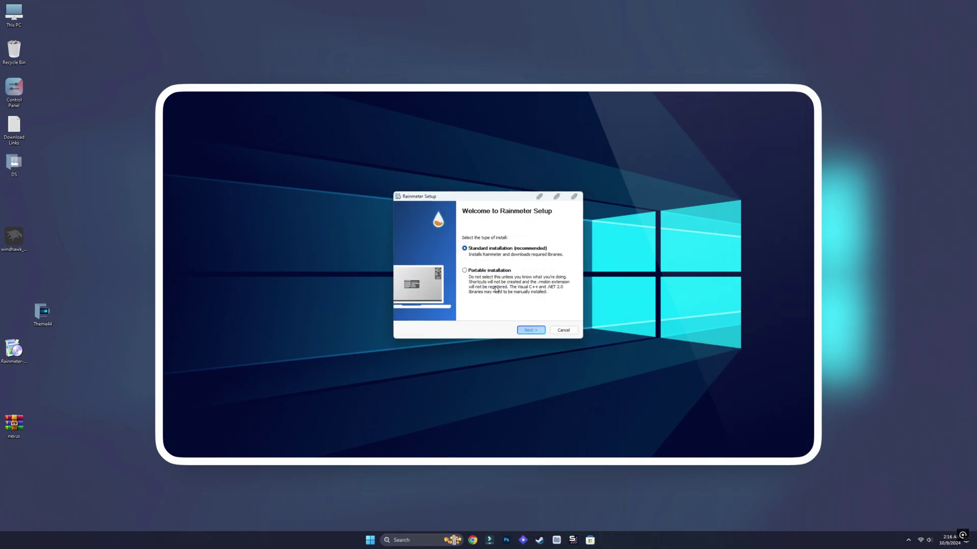
{"action": "left_click", "coordinate": [531, 331]}
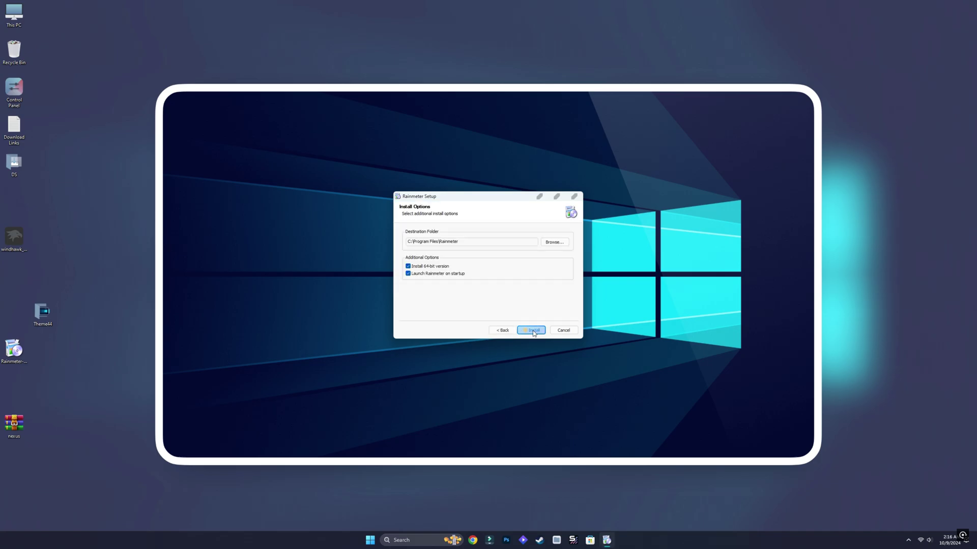
{"action": "left_click", "coordinate": [532, 331]}
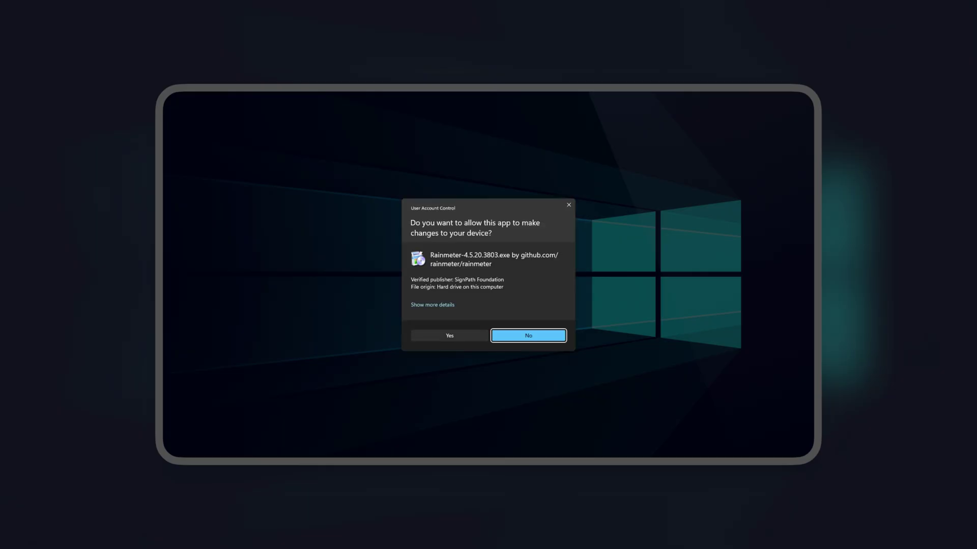
{"action": "left_click", "coordinate": [446, 336]}
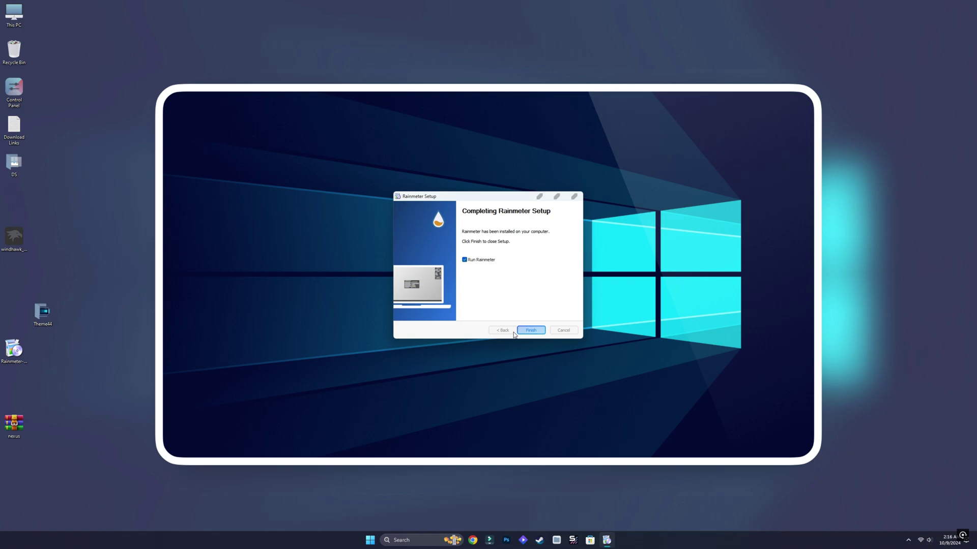
{"action": "left_click", "coordinate": [530, 331]}
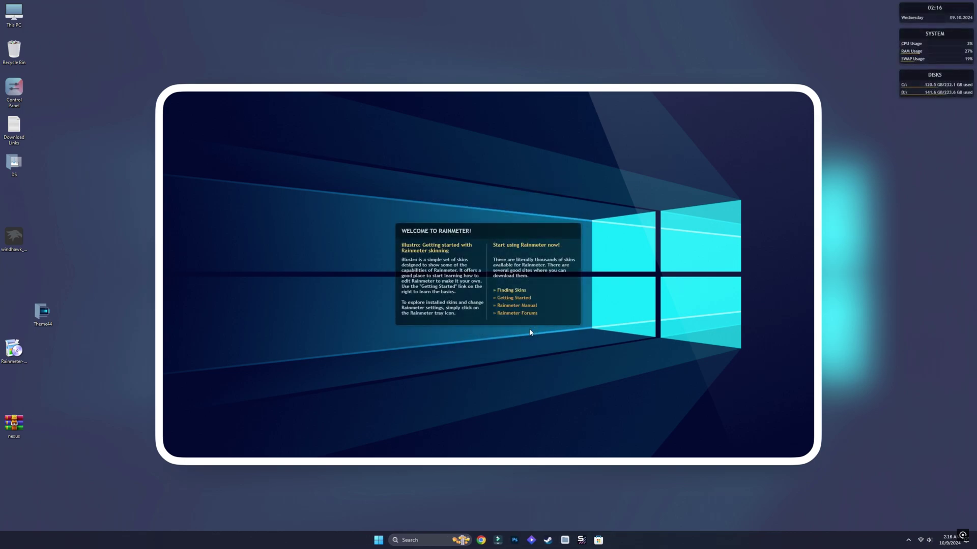
Unload Rainmeter's default Welcome, Disks, System and Clock skins from the desktop
{"action": "right_click", "coordinate": [477, 295]}
{"action": "left_click", "coordinate": [511, 381]}
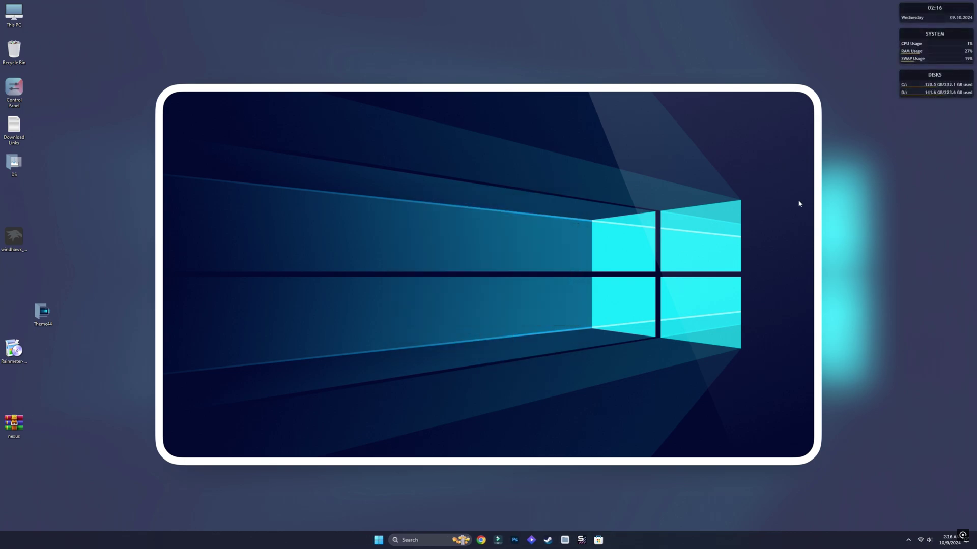
{"action": "right_click", "coordinate": [946, 95]}
{"action": "left_click", "coordinate": [950, 181]}
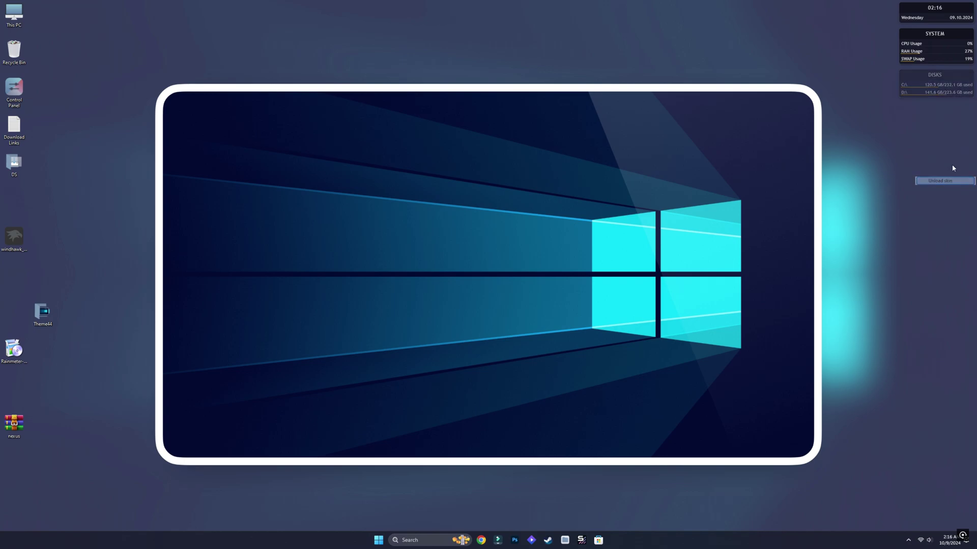
{"action": "right_click", "coordinate": [938, 54]}
{"action": "left_click", "coordinate": [938, 140]}
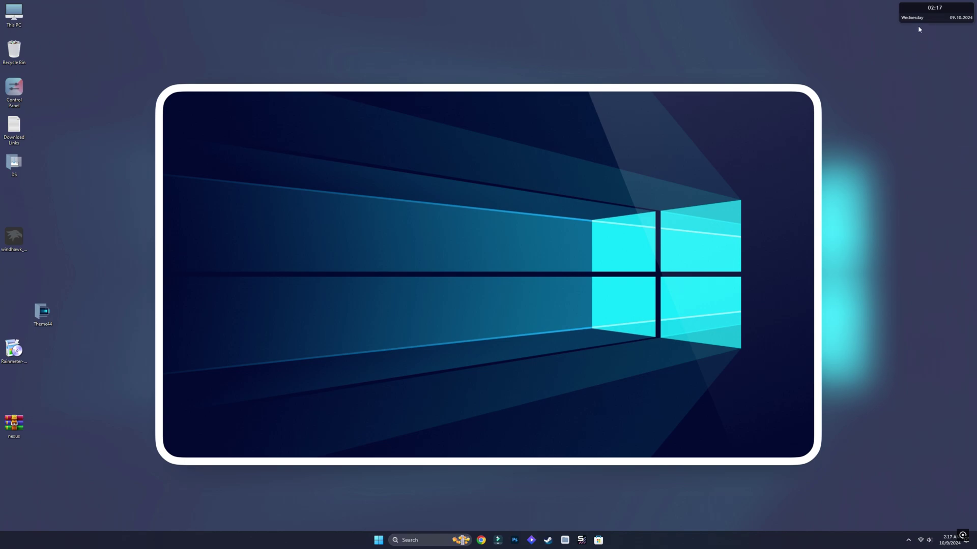
{"action": "right_click", "coordinate": [923, 15]}
{"action": "left_click", "coordinate": [937, 101]}
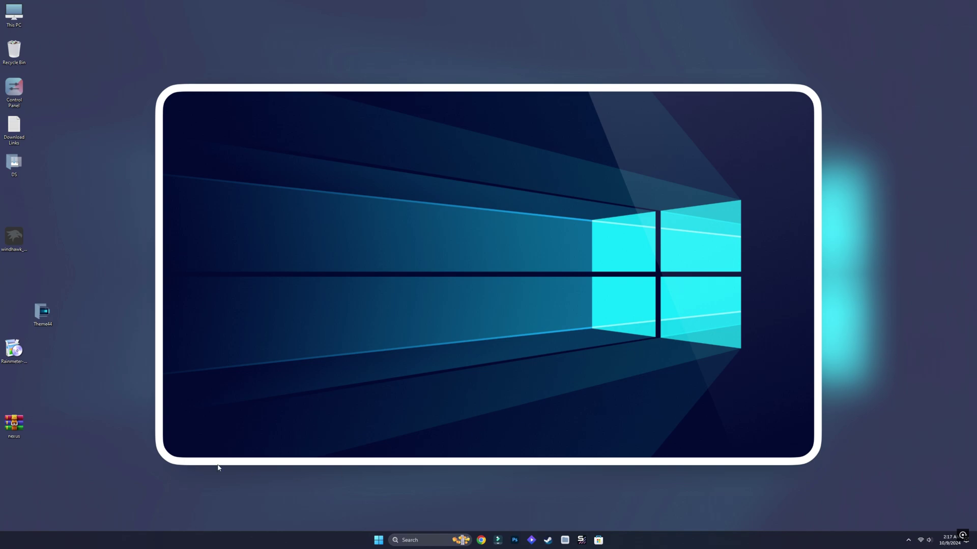
Delete the Rainmeter installer from the desktop
{"action": "right_click", "coordinate": [18, 367]}
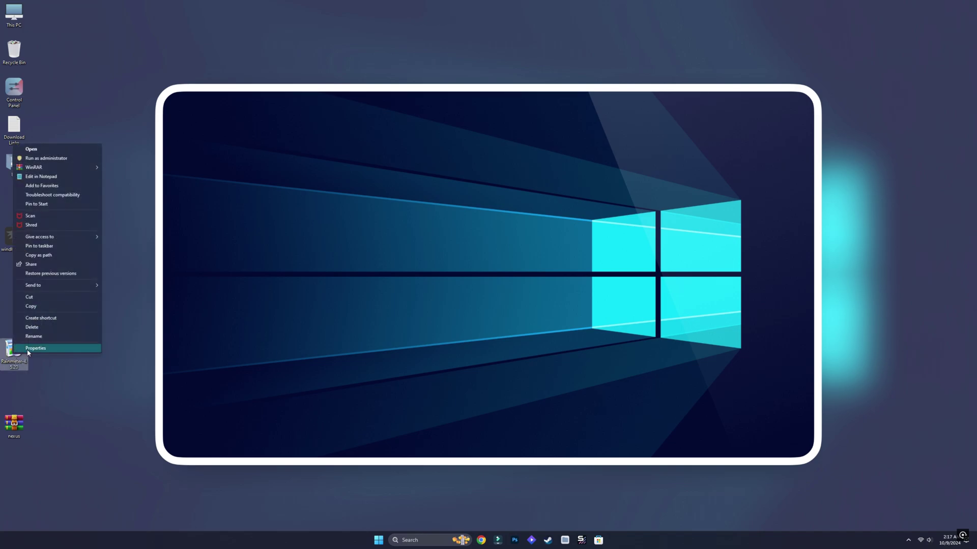
{"action": "left_click", "coordinate": [50, 328]}
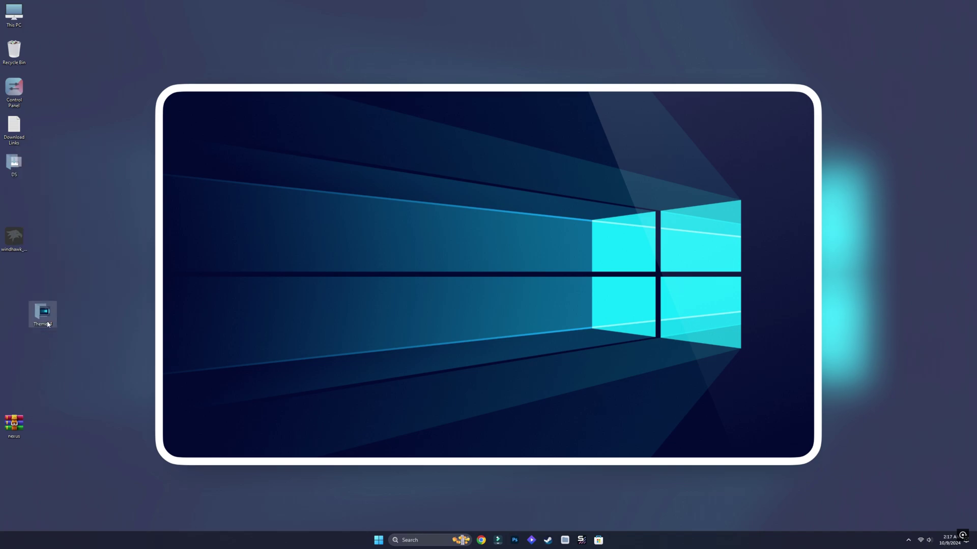
Install the FlipClock skin package from the RainmeterSkins folder inside Theme44
{"action": "double_click", "coordinate": [45, 322]}
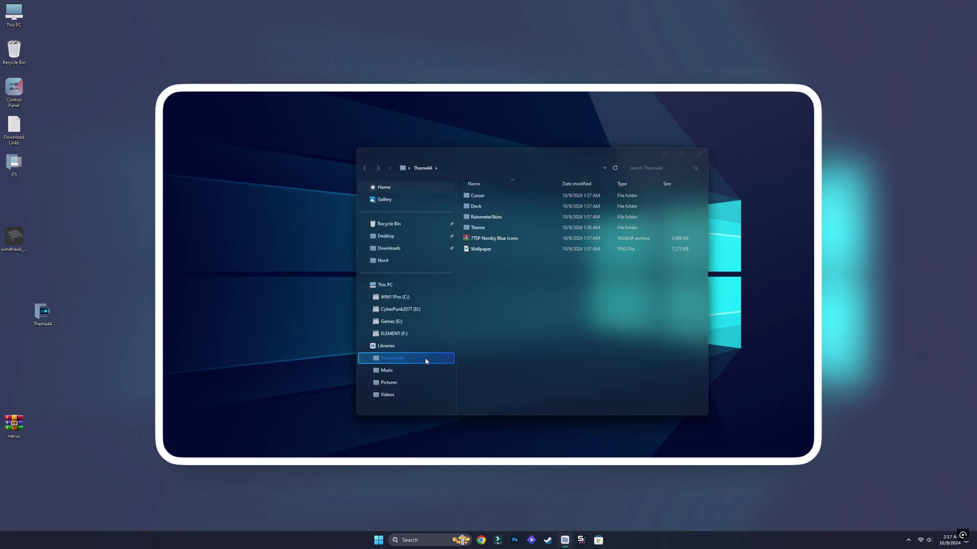
{"action": "left_click", "coordinate": [490, 229]}
{"action": "left_click", "coordinate": [496, 218]}
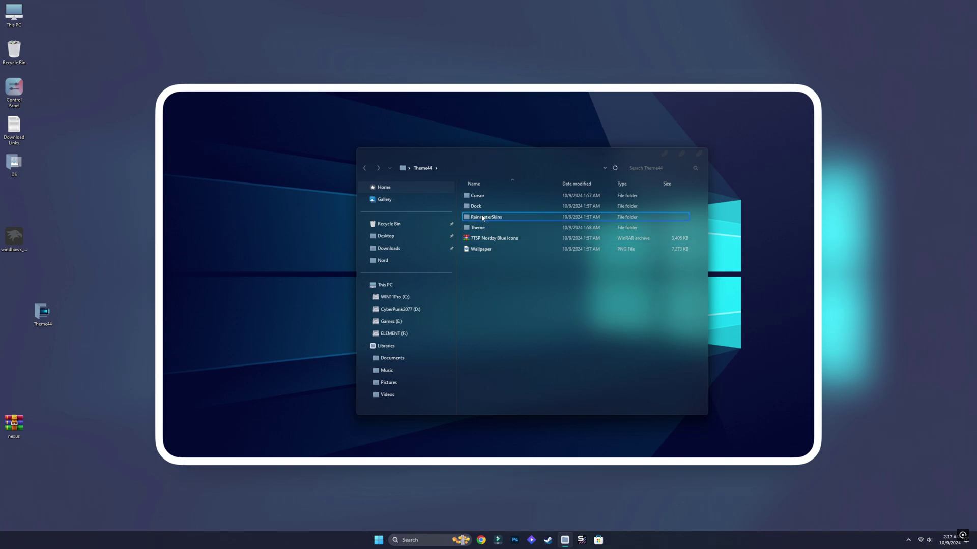
{"action": "double_click", "coordinate": [483, 218]}
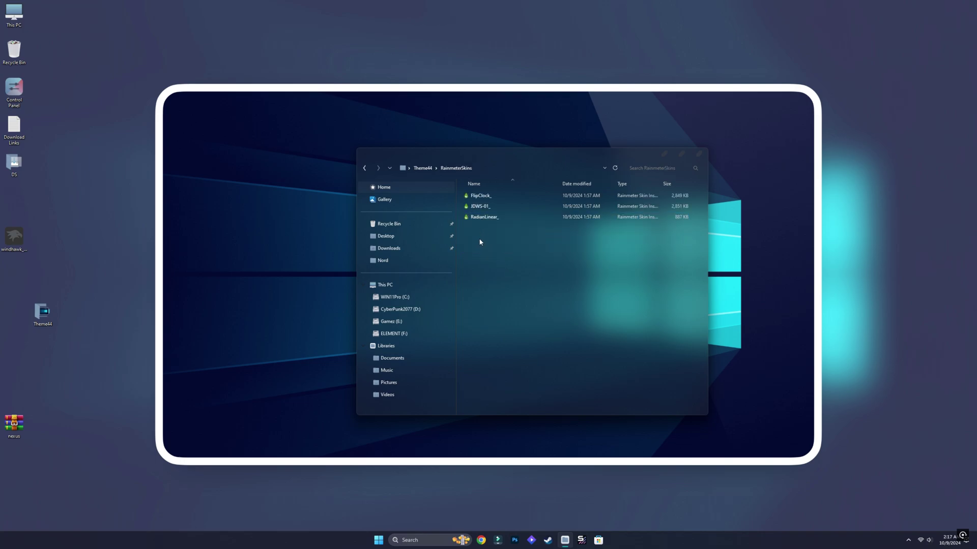
{"action": "double_click", "coordinate": [480, 197]}
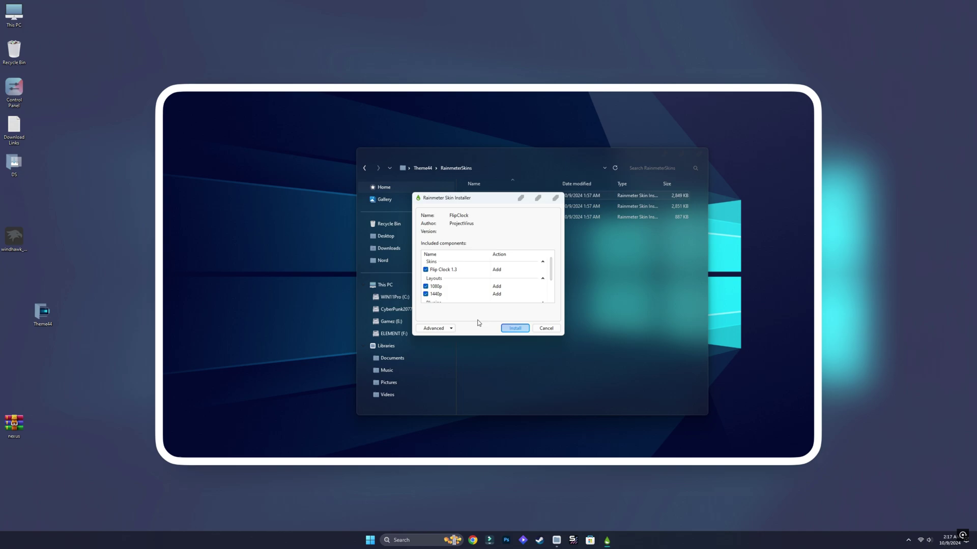
{"action": "left_click", "coordinate": [515, 329]}
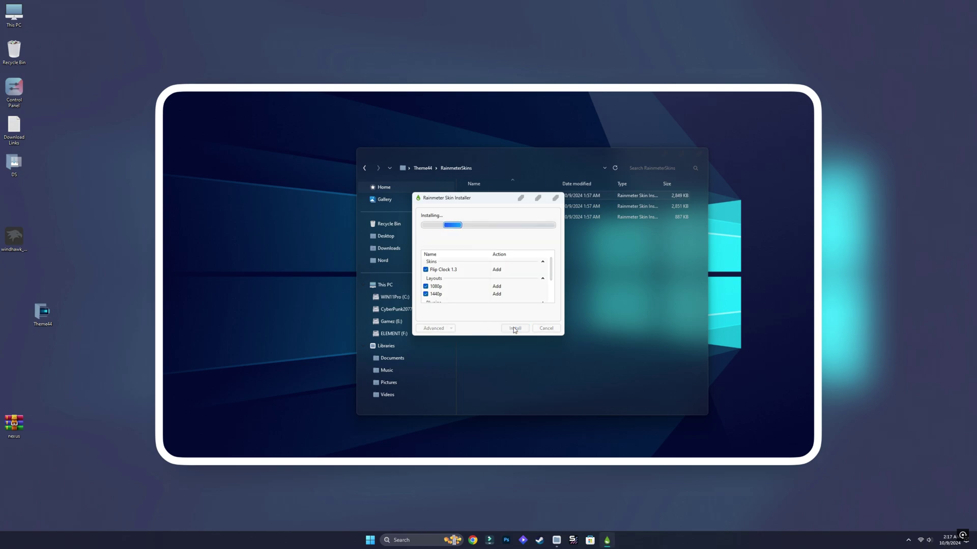
Install the JDWS-01 and RadianLinear skin packages with all their included components, and close the folder window
{"action": "double_click", "coordinate": [483, 207]}
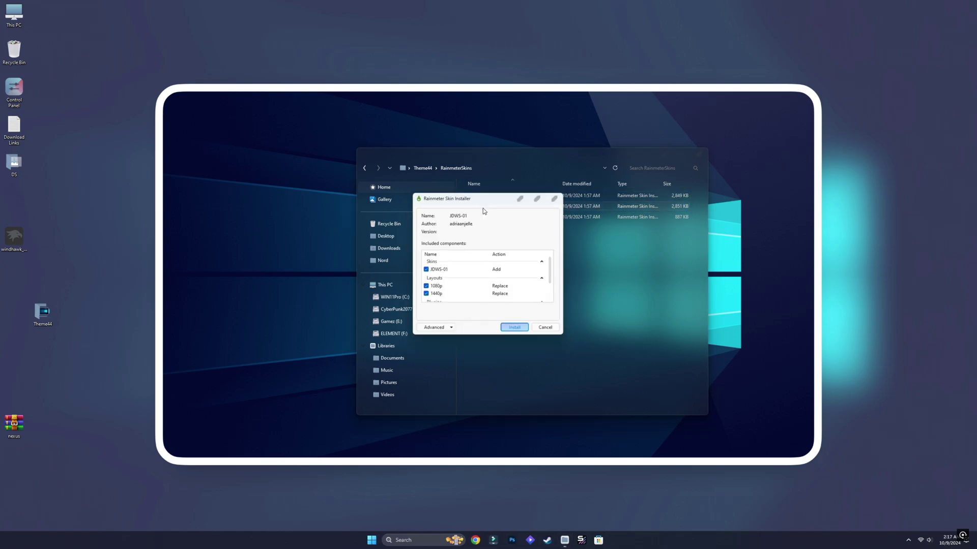
{"action": "left_click", "coordinate": [512, 330]}
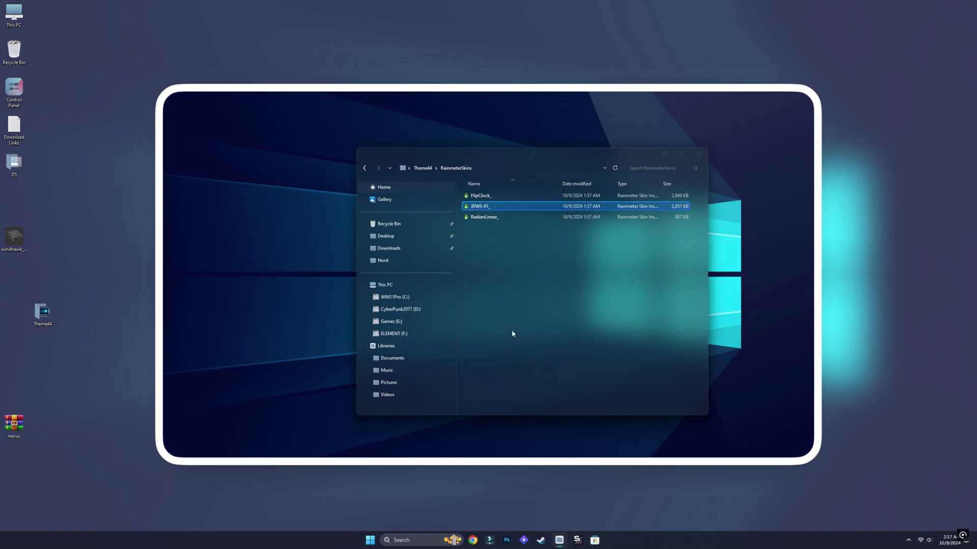
{"action": "double_click", "coordinate": [492, 219]}
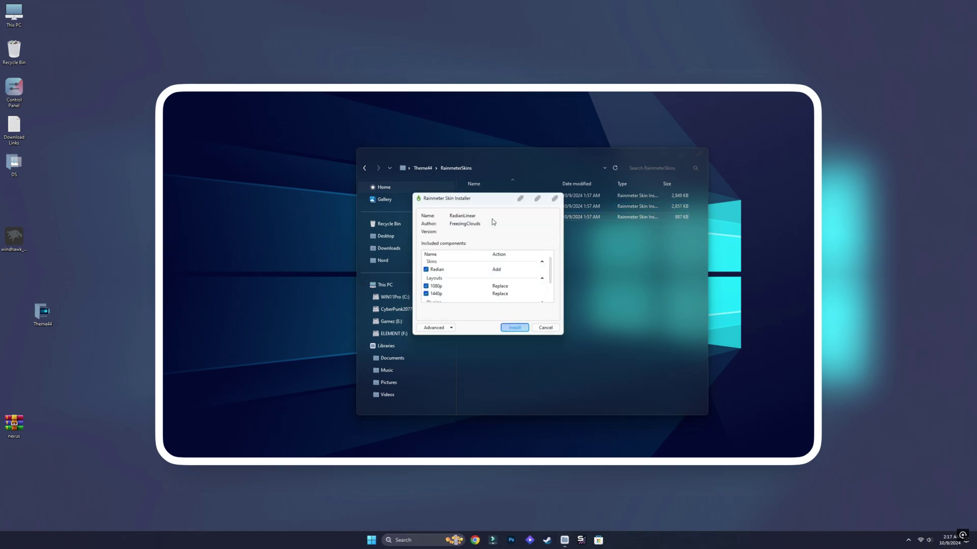
{"action": "left_click", "coordinate": [515, 328]}
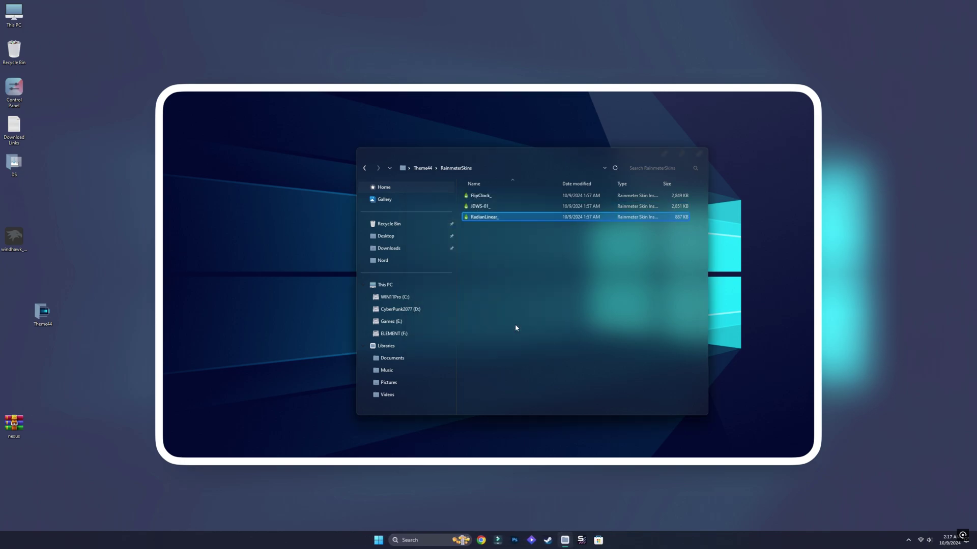
{"action": "left_click", "coordinate": [699, 154]}
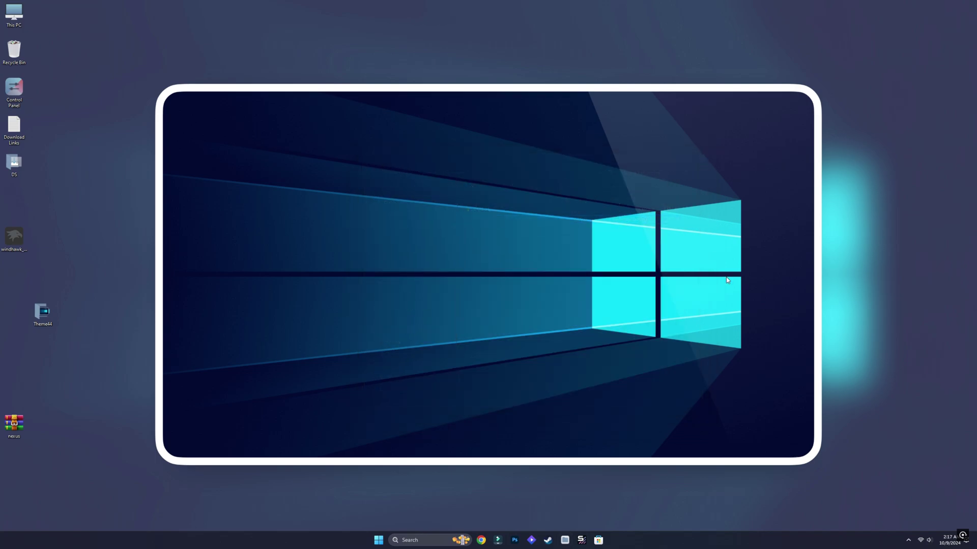
Load the saved 1440p layout in Rainmeter's manager and close the manager
{"action": "left_click", "coordinate": [909, 540]}
{"action": "left_click", "coordinate": [881, 503]}
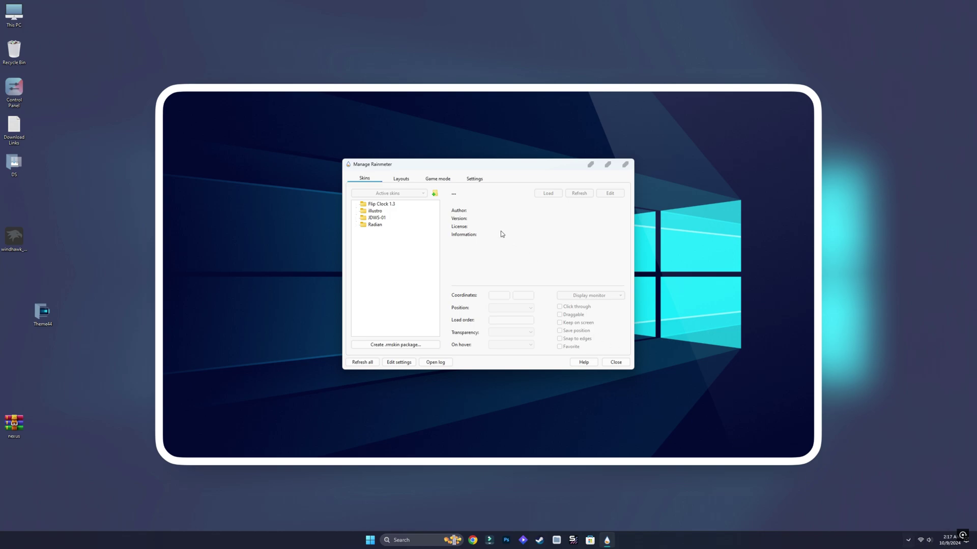
{"action": "left_click", "coordinate": [402, 179]}
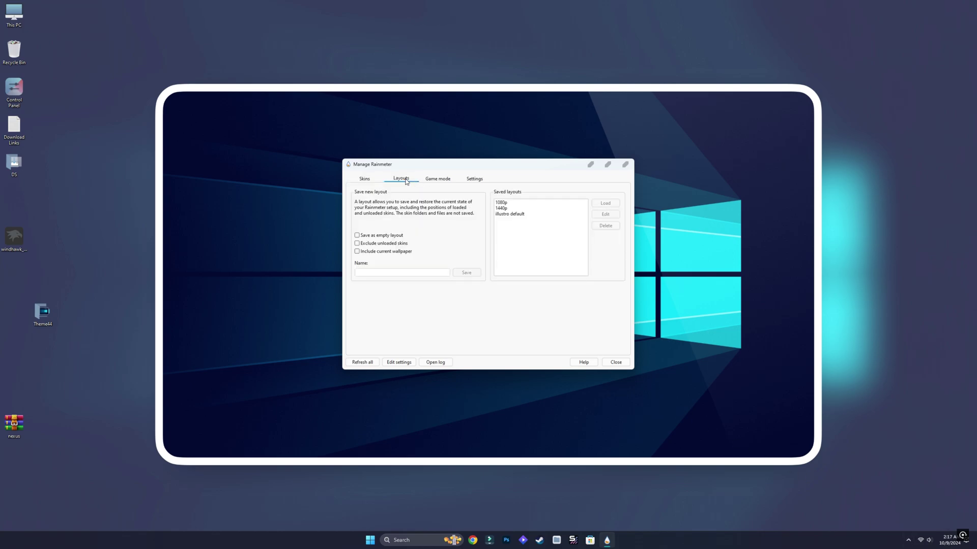
{"action": "left_click", "coordinate": [500, 209]}
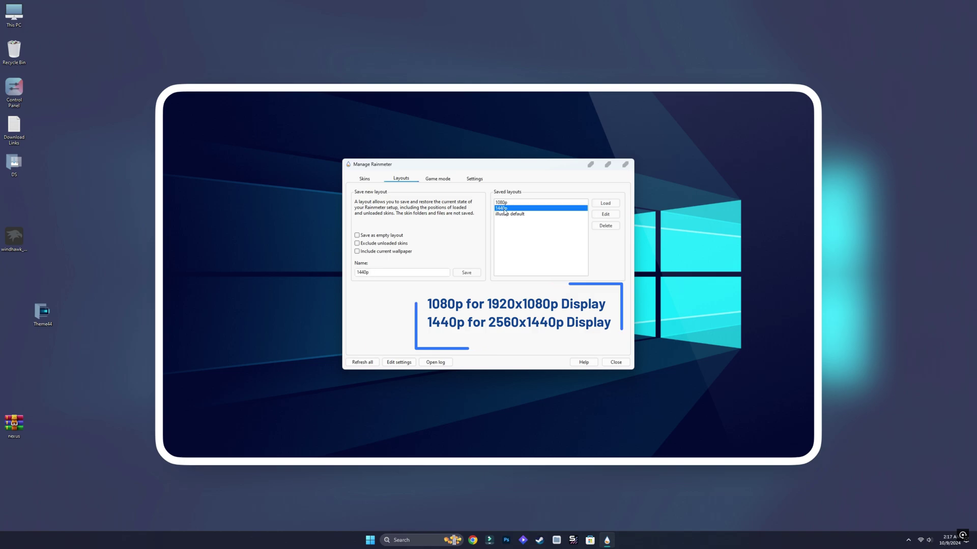
{"action": "left_click", "coordinate": [604, 204]}
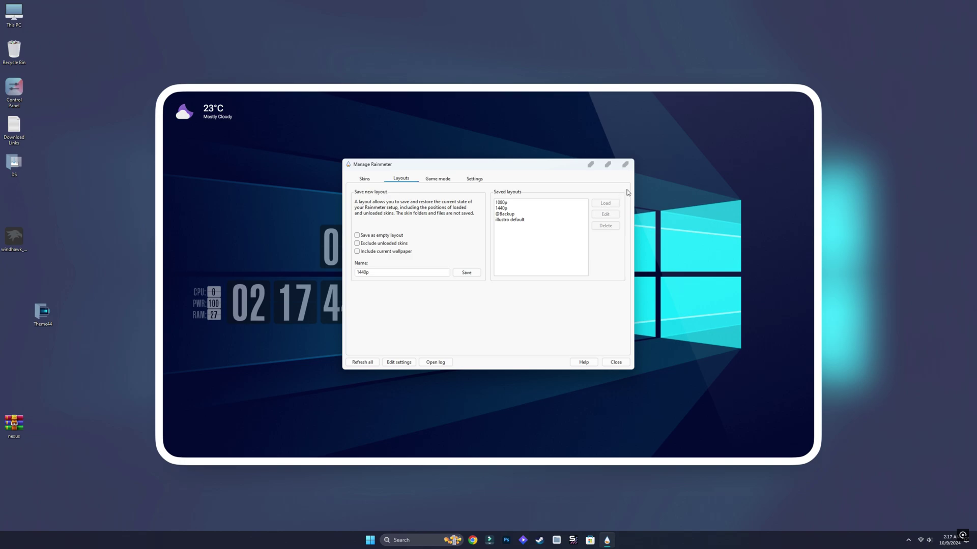
{"action": "left_click", "coordinate": [626, 164]}
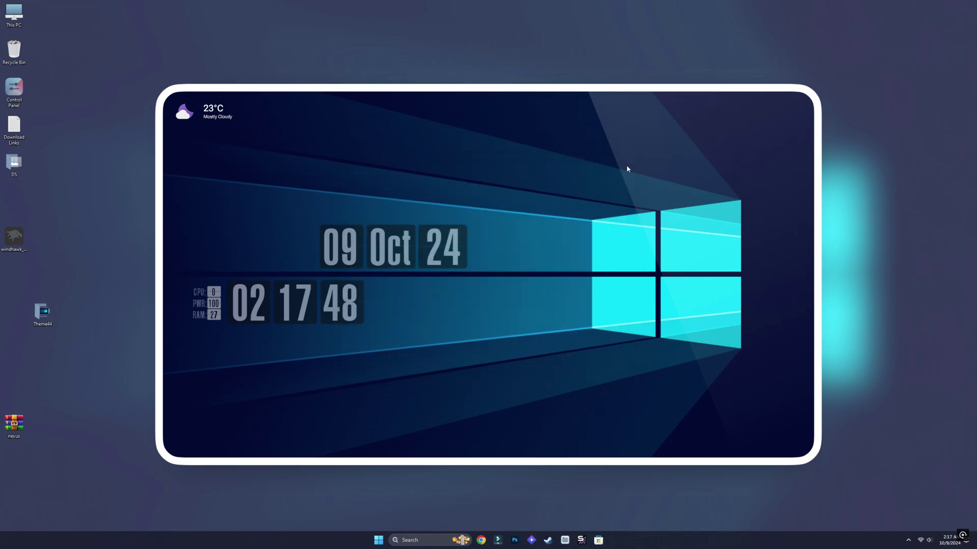
Set WeatherLocation to Kandy in the weather skin's global settings file, save it, and refresh the skin
{"action": "right_click", "coordinate": [214, 109]}
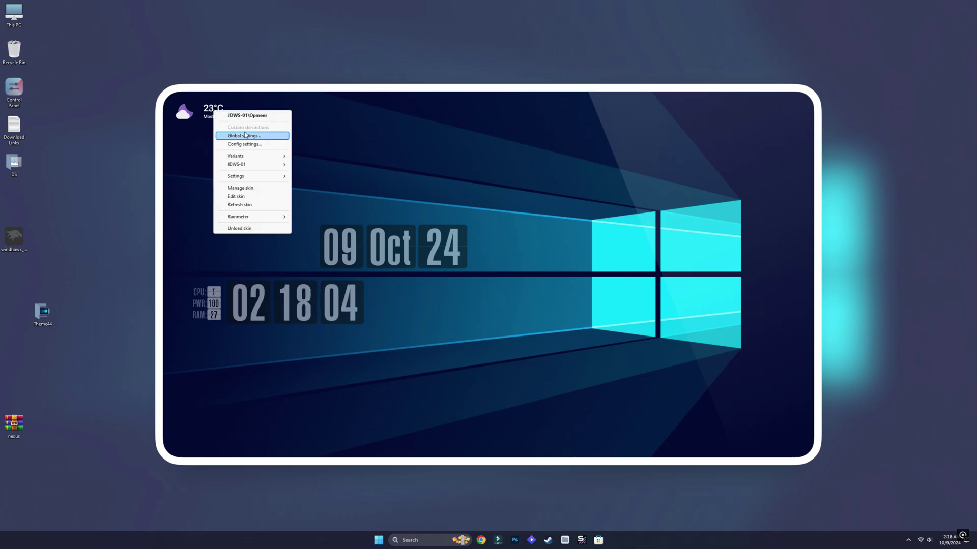
{"action": "left_click", "coordinate": [246, 134]}
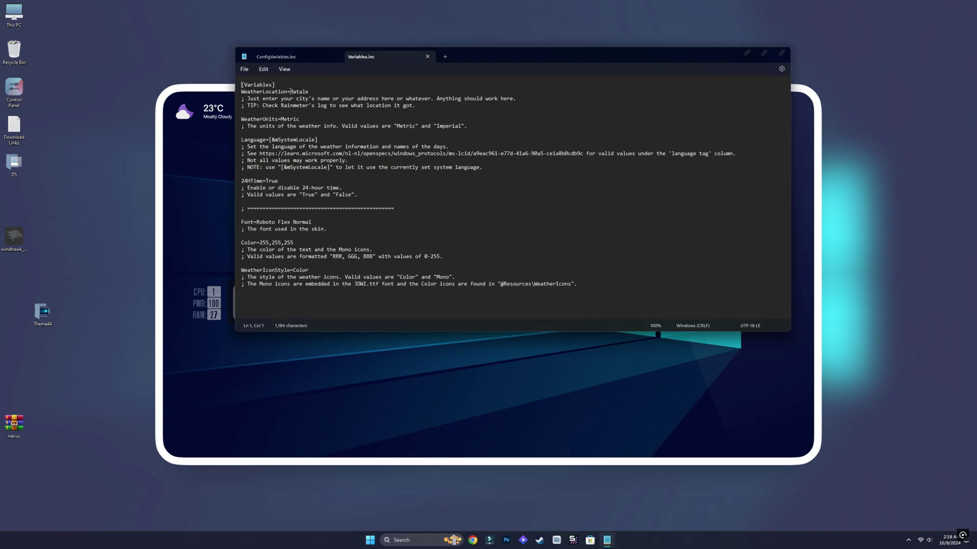
{"action": "left_click_drag", "start_coordinate": [291, 93], "coordinate": [322, 94]}
{"action": "type", "text": "Kandy"}
{"action": "left_click", "coordinate": [243, 69]}
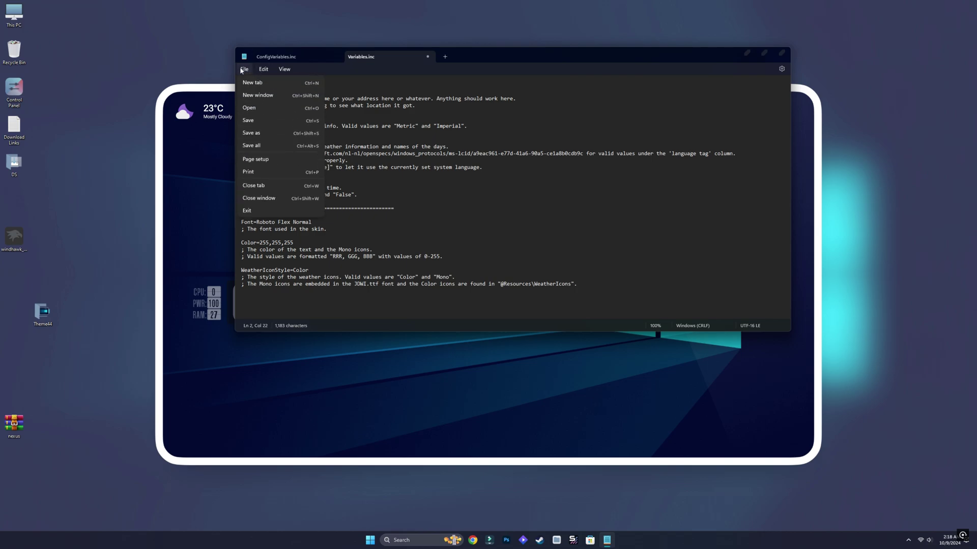
{"action": "left_click", "coordinate": [248, 121]}
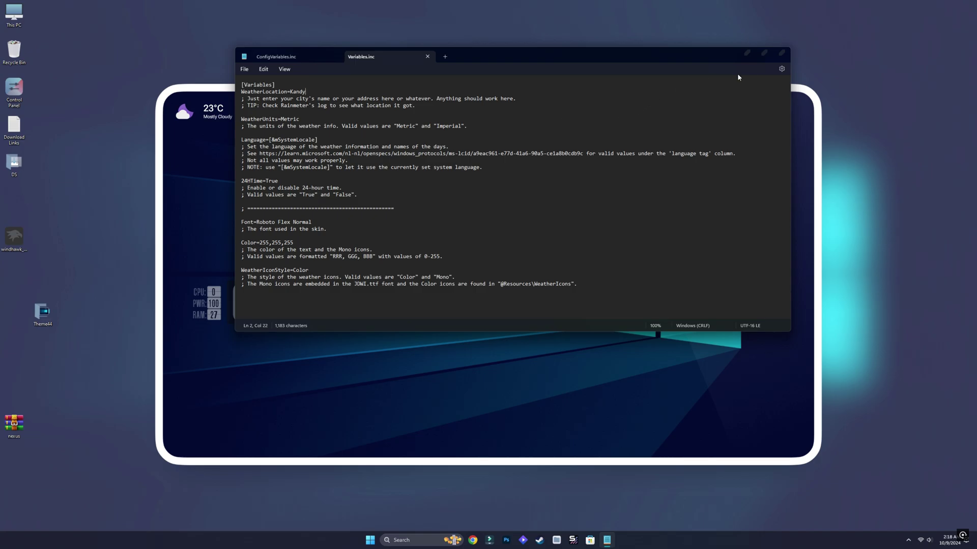
{"action": "left_click", "coordinate": [782, 54]}
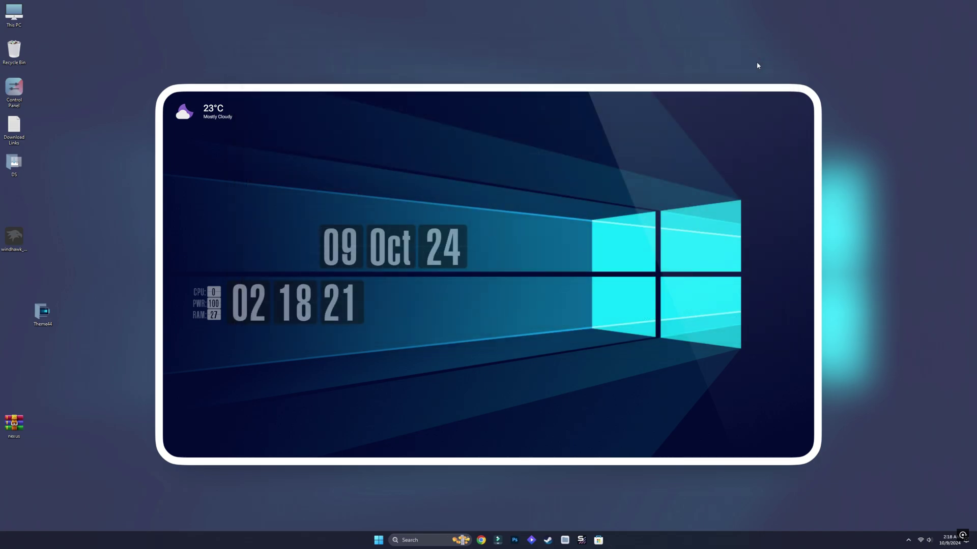
{"action": "right_click", "coordinate": [188, 113]}
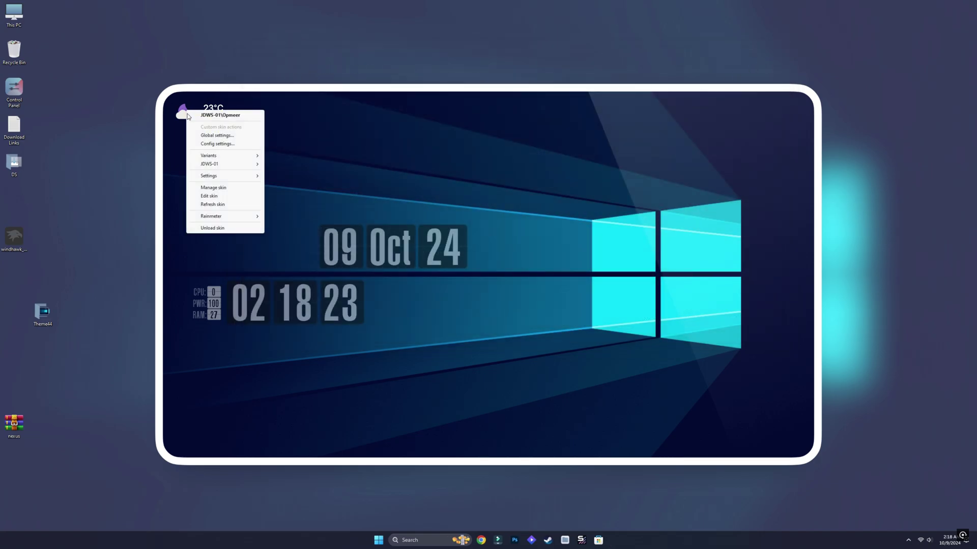
{"action": "left_click", "coordinate": [212, 204]}
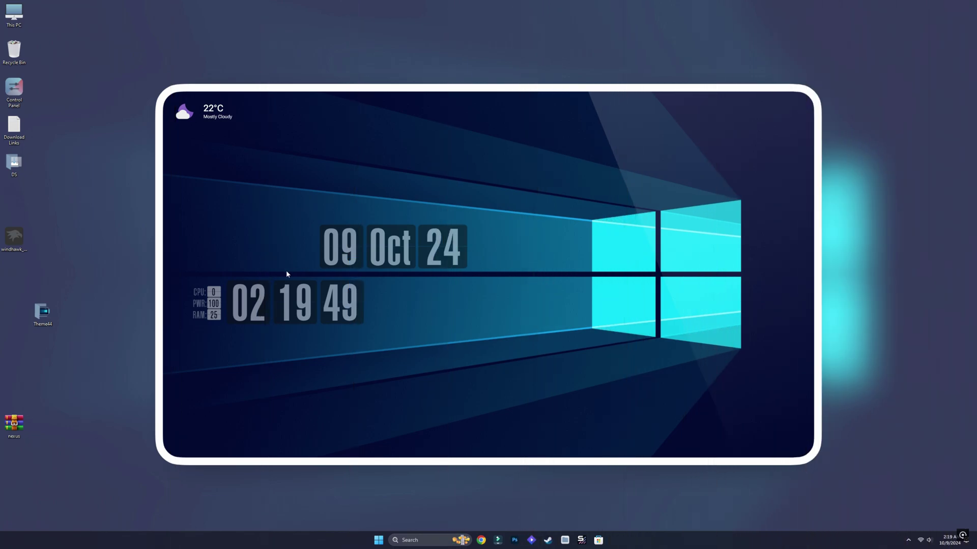
Install the custom mouse pointers with the Install setup information file in Theme44's Cursor folder, allowing the changes and accepting the pointer settings
{"action": "double_click", "coordinate": [42, 312]}
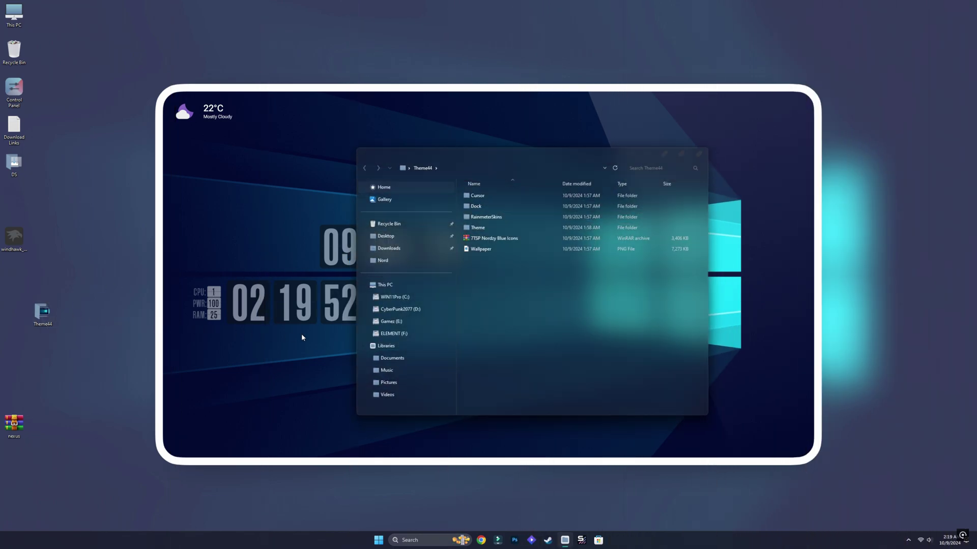
{"action": "left_click", "coordinate": [479, 197]}
{"action": "double_click", "coordinate": [479, 197]}
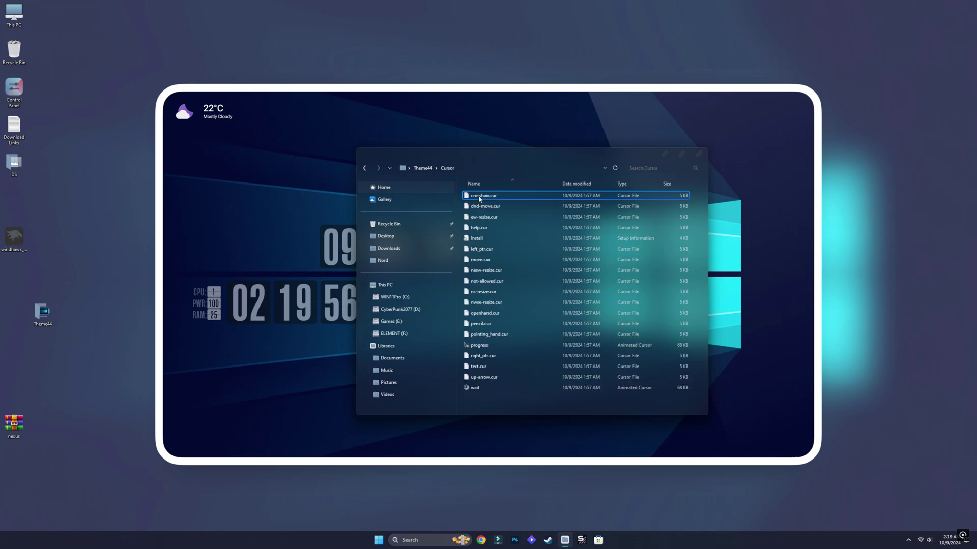
{"action": "right_click", "coordinate": [469, 238]}
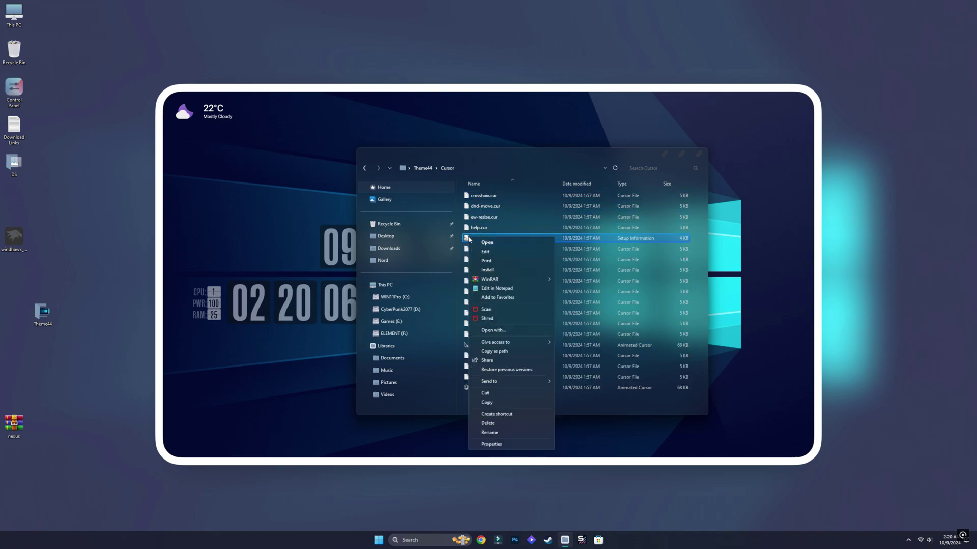
{"action": "left_click", "coordinate": [489, 270]}
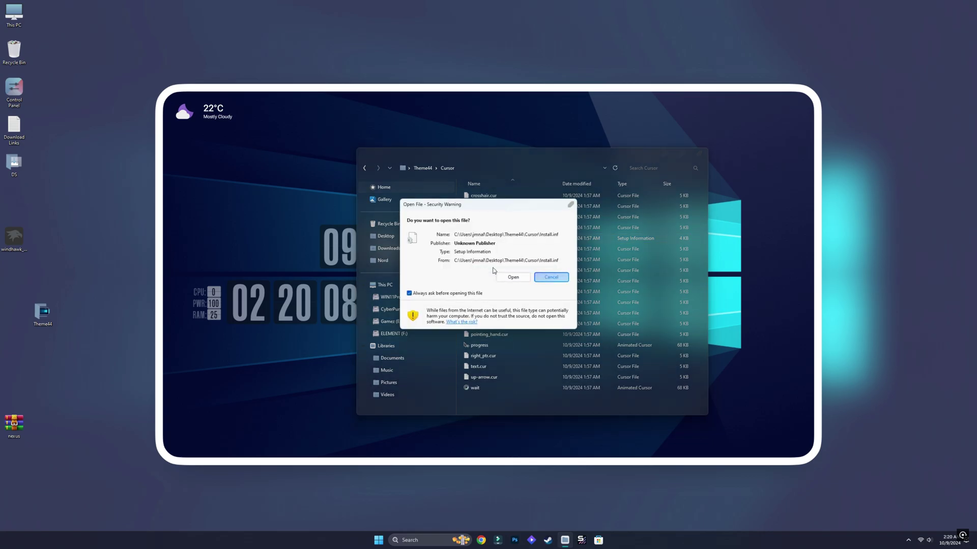
{"action": "left_click", "coordinate": [515, 277]}
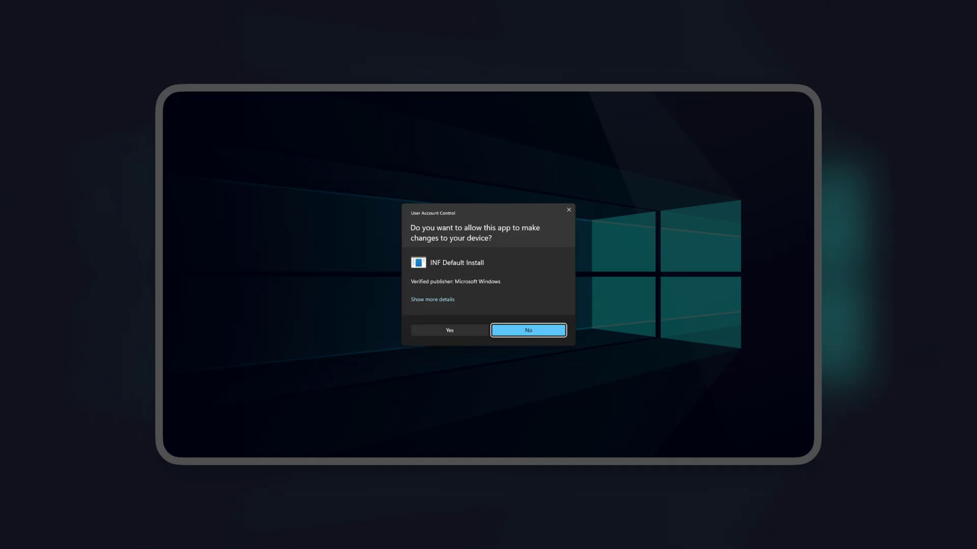
{"action": "key", "text": "alt+y"}
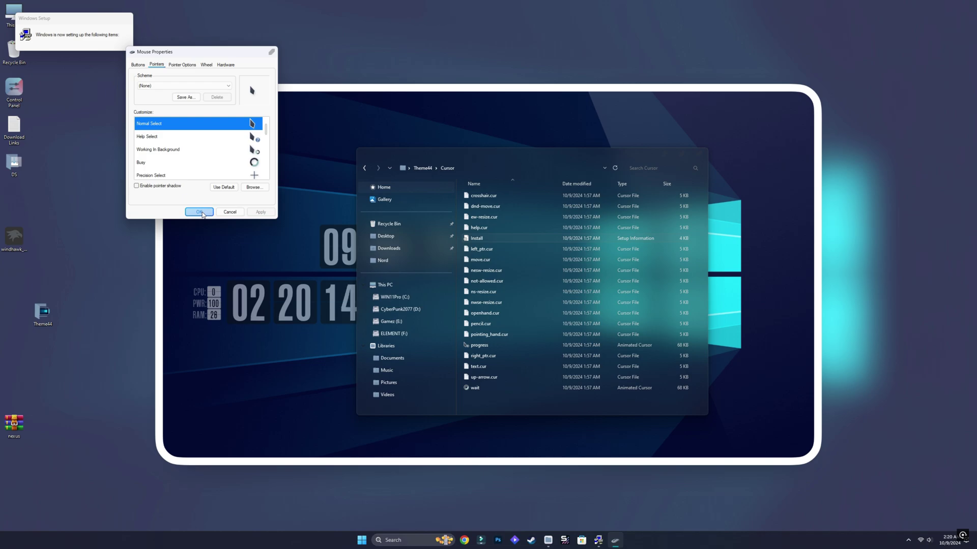
{"action": "left_click", "coordinate": [200, 211]}
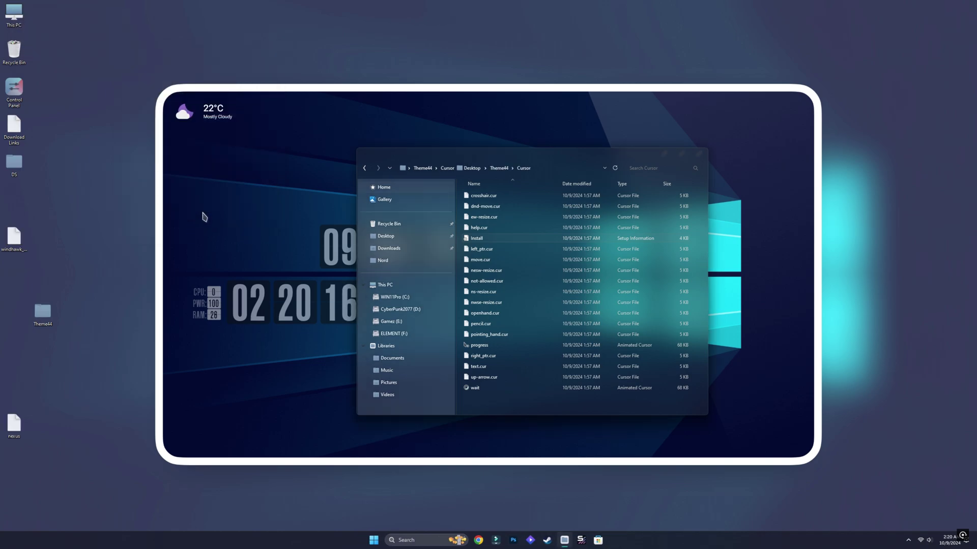
{"action": "left_click", "coordinate": [700, 154]}
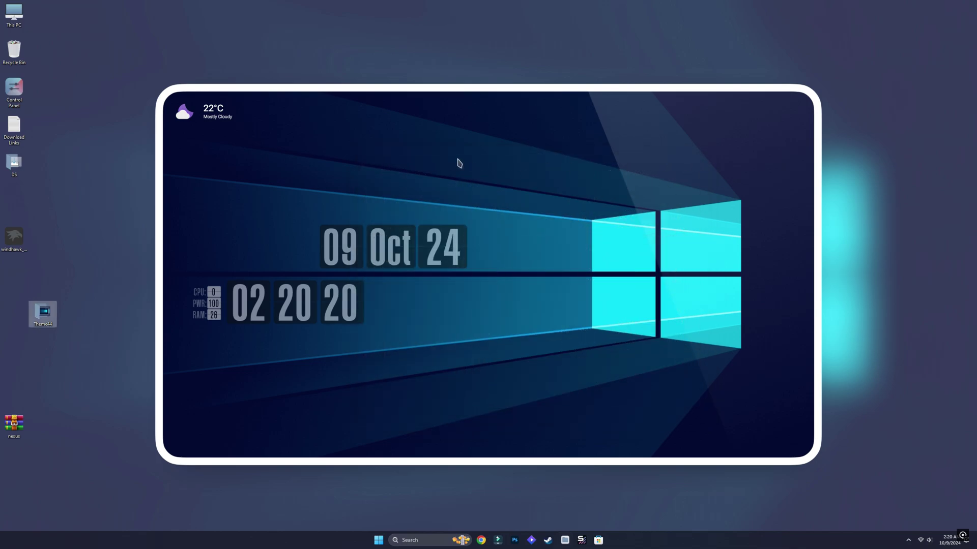
{"action": "right_click", "coordinate": [459, 163]}
{"action": "left_click", "coordinate": [330, 170]}
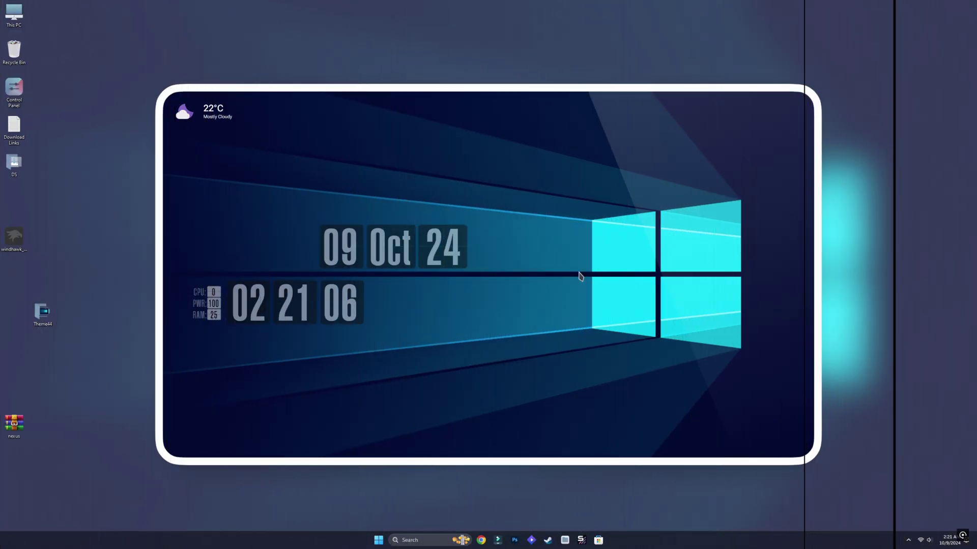
Run the Windhawk setup in English as a standard installation with the default components, allow the changes, and launch Windhawk
{"action": "double_click", "coordinate": [12, 239]}
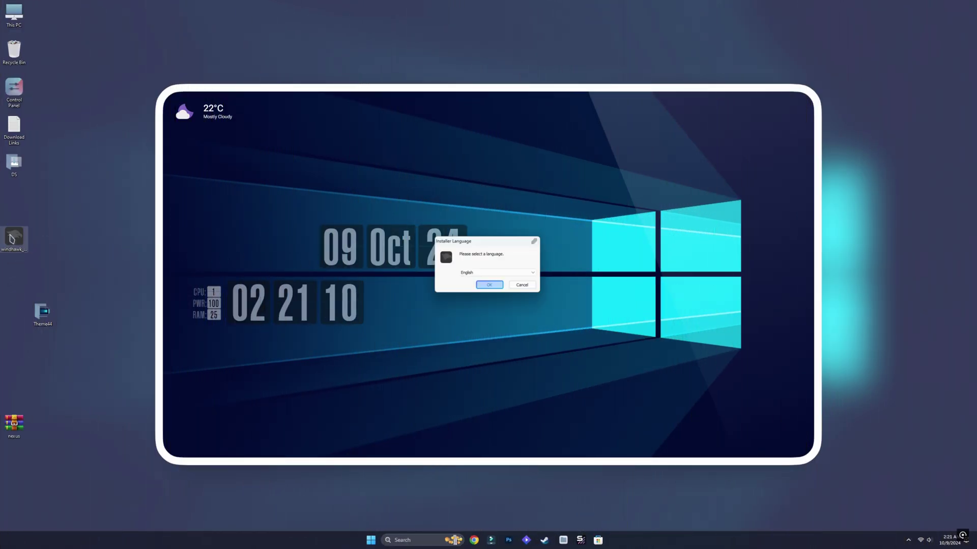
{"action": "left_click", "coordinate": [493, 286]}
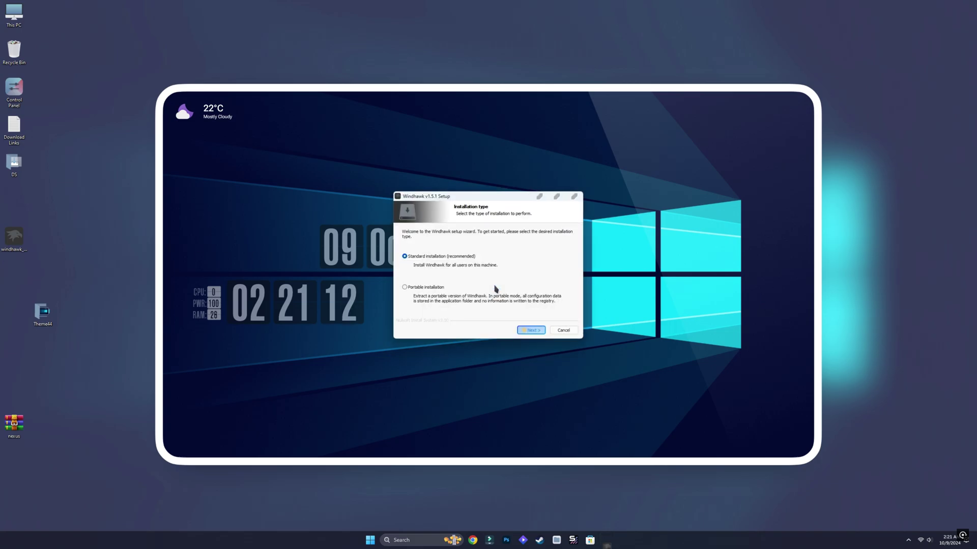
{"action": "left_click", "coordinate": [531, 330]}
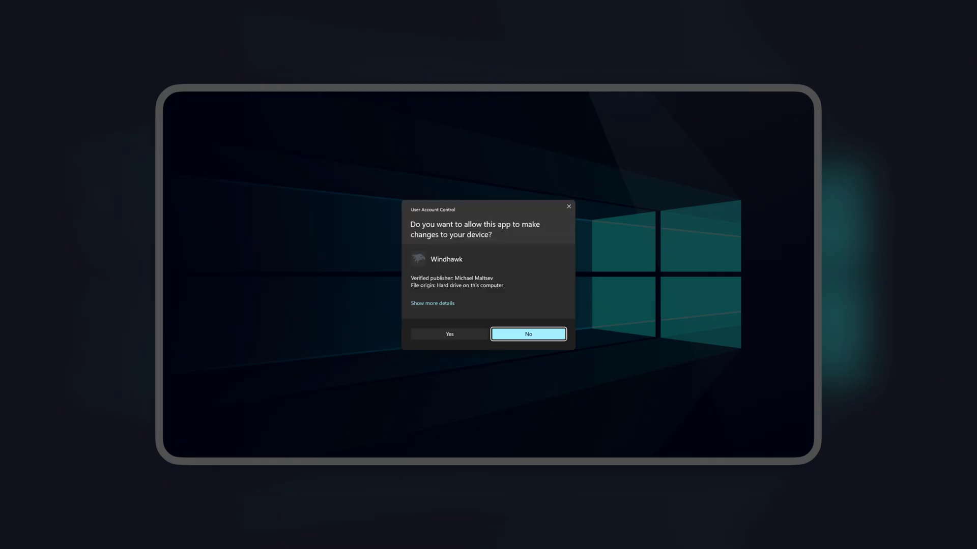
{"action": "left_click", "coordinate": [450, 335]}
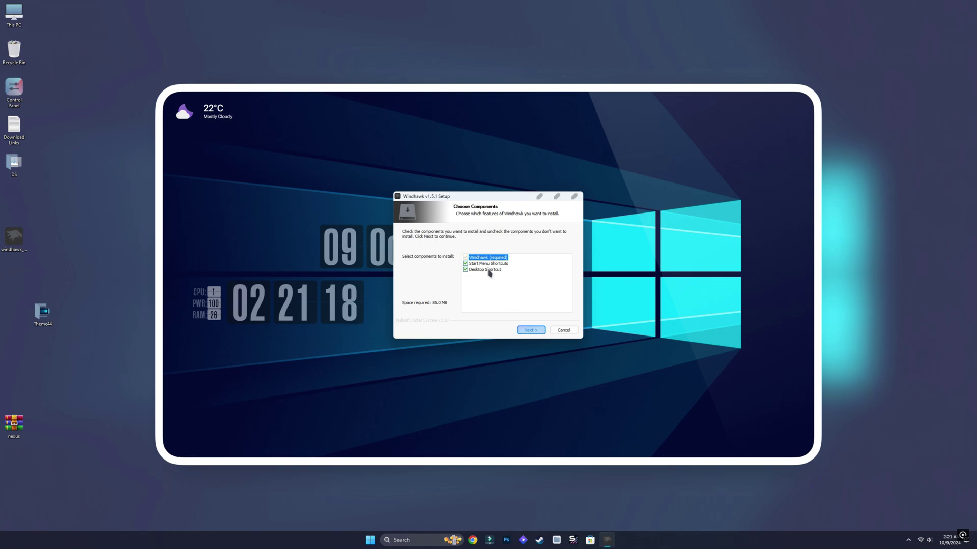
{"action": "left_click", "coordinate": [528, 329]}
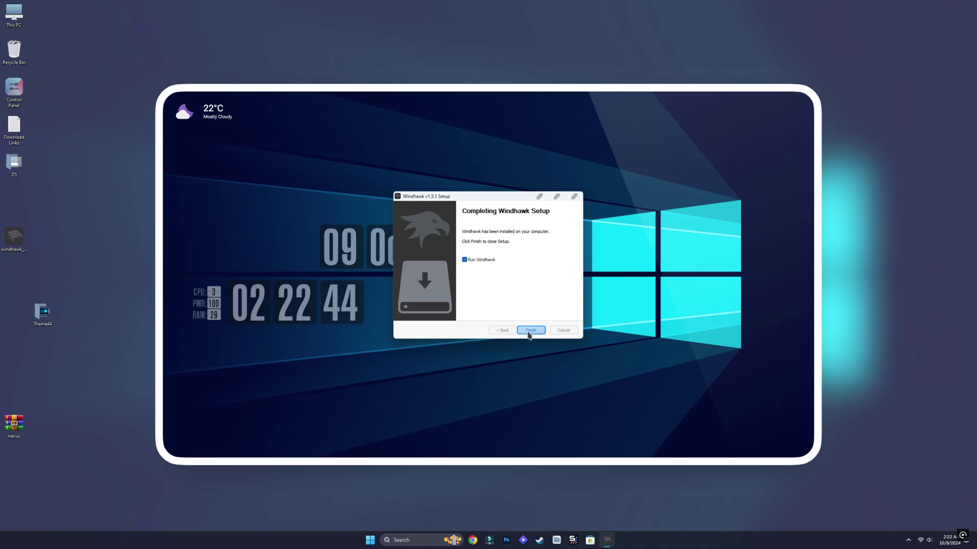
{"action": "left_click", "coordinate": [529, 330]}
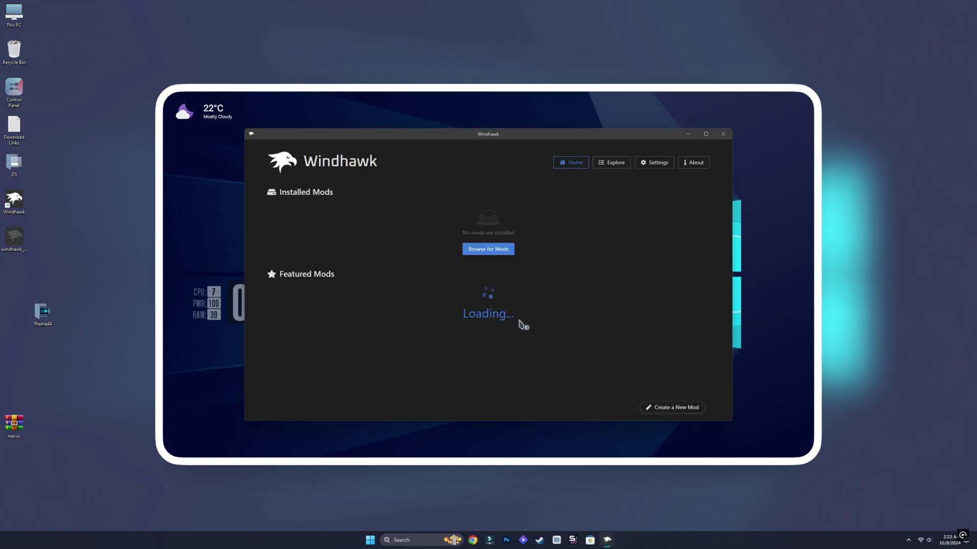
Search Windhawk's mod catalogue for "styler" and install the Windows 11 Start Menu Styler mod, accepting the risk
{"action": "left_click", "coordinate": [615, 165]}
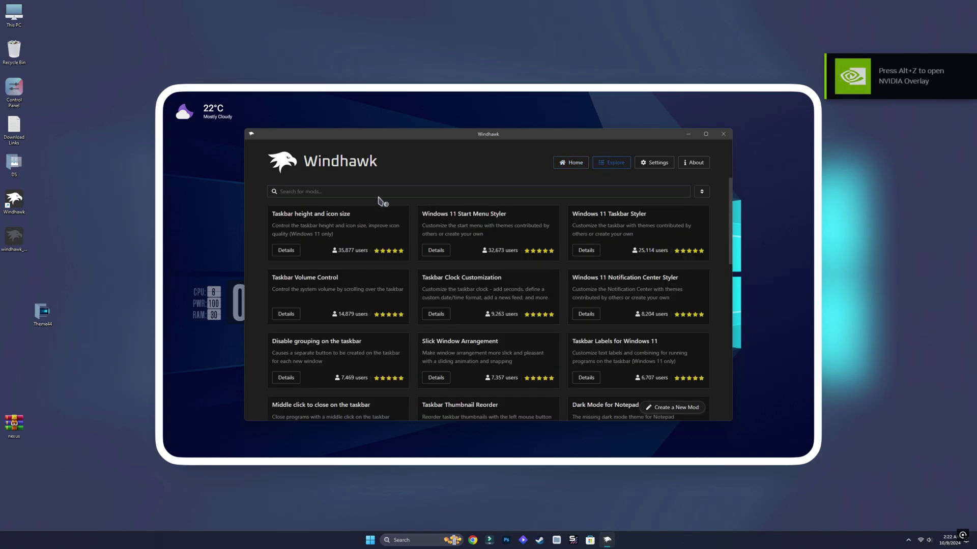
{"action": "left_click", "coordinate": [346, 192]}
{"action": "type", "text": "sty"}
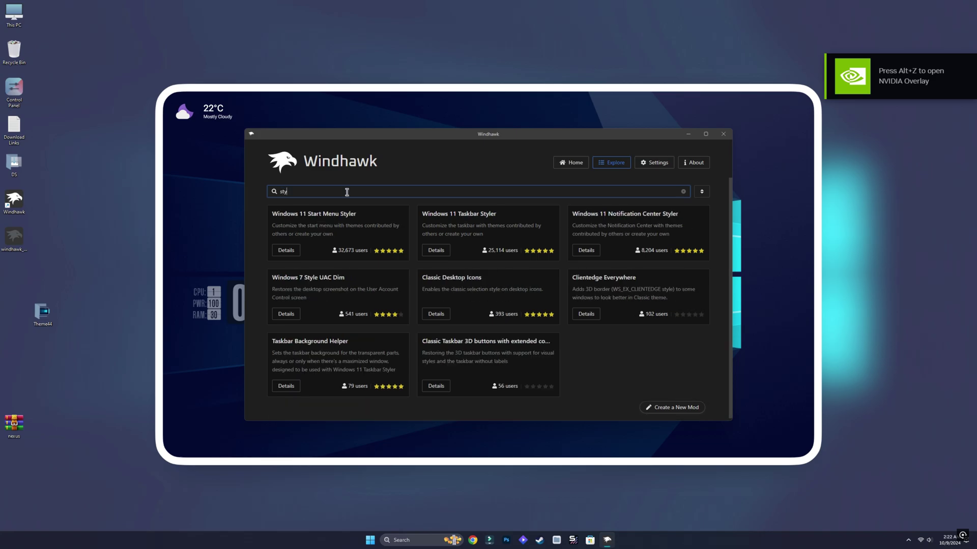
{"action": "type", "text": "ler"}
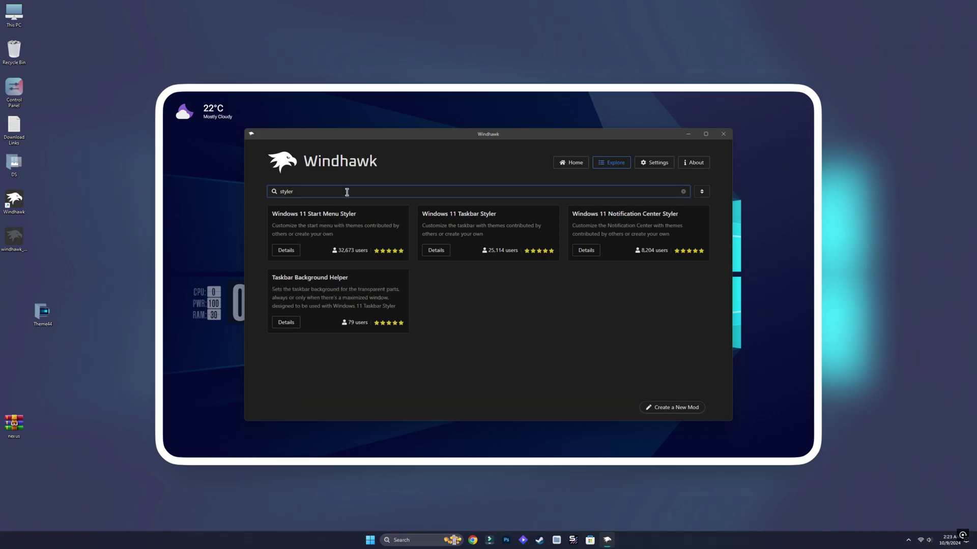
{"action": "left_click", "coordinate": [292, 251]}
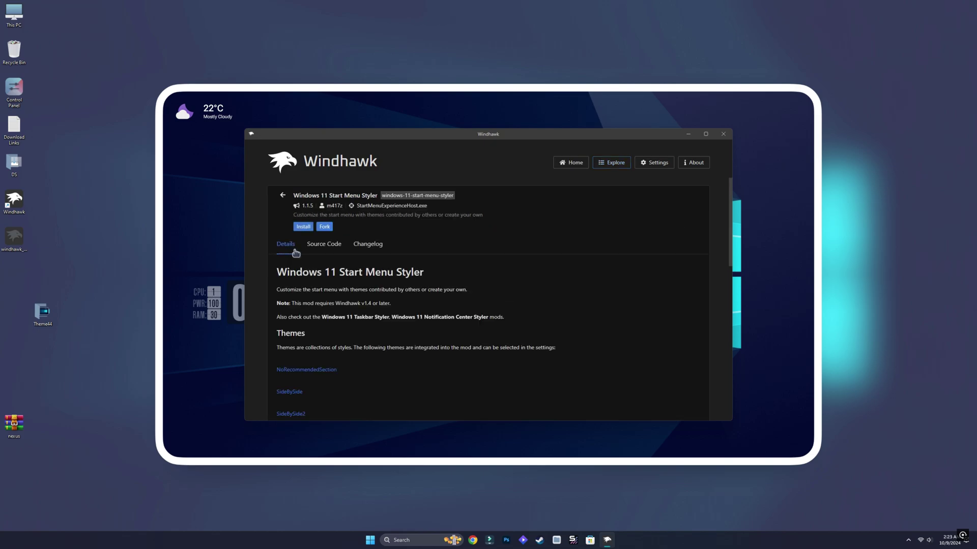
{"action": "left_click", "coordinate": [303, 228]}
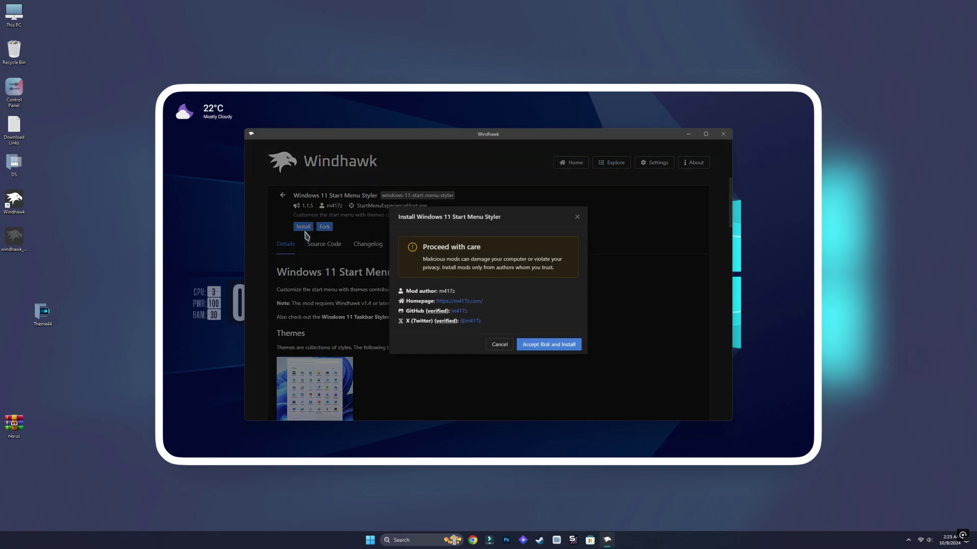
{"action": "left_click", "coordinate": [553, 347]}
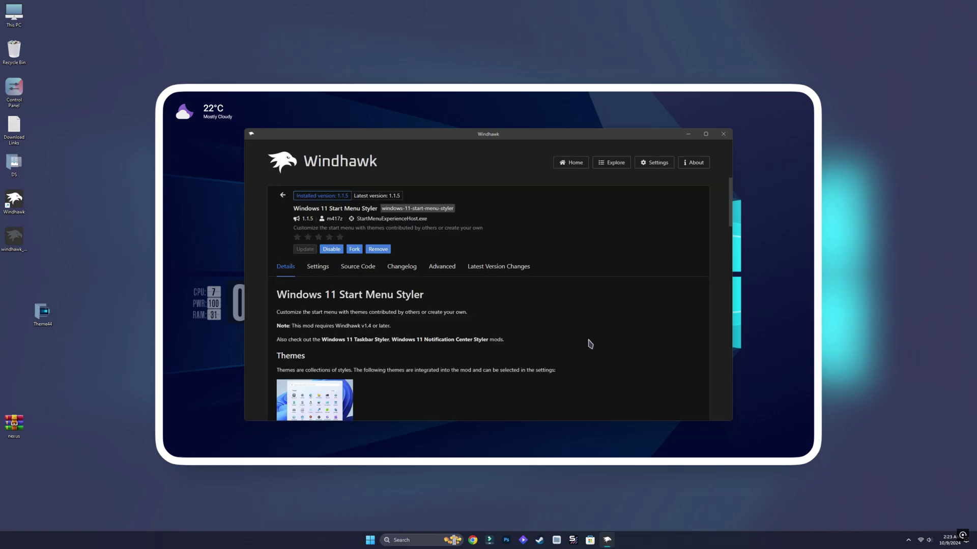
Set the Start Menu Styler theme to TranslucentStartMenu, save the settings, and check the Start menu's look
{"action": "left_click", "coordinate": [321, 268]}
{"action": "left_click", "coordinate": [318, 340]}
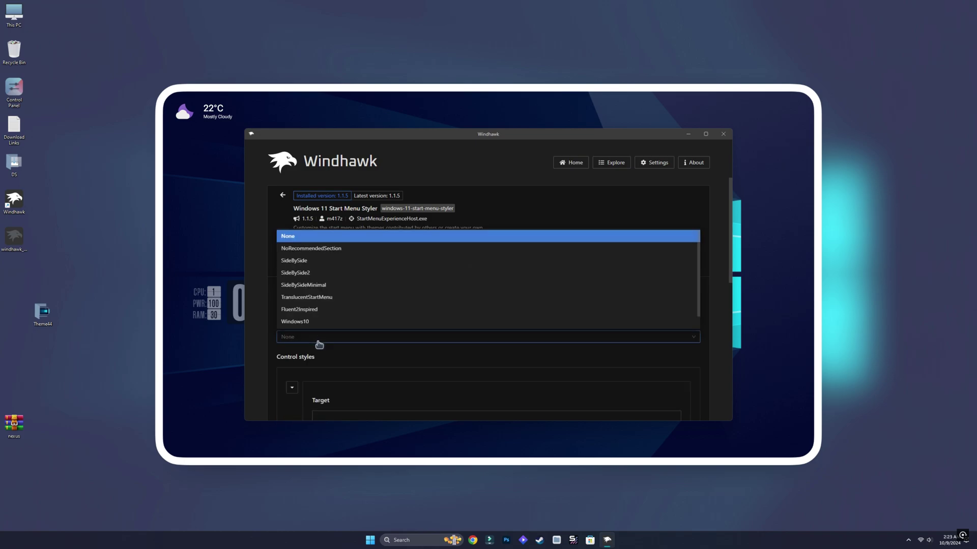
{"action": "left_click", "coordinate": [316, 298]}
{"action": "left_click", "coordinate": [299, 289]}
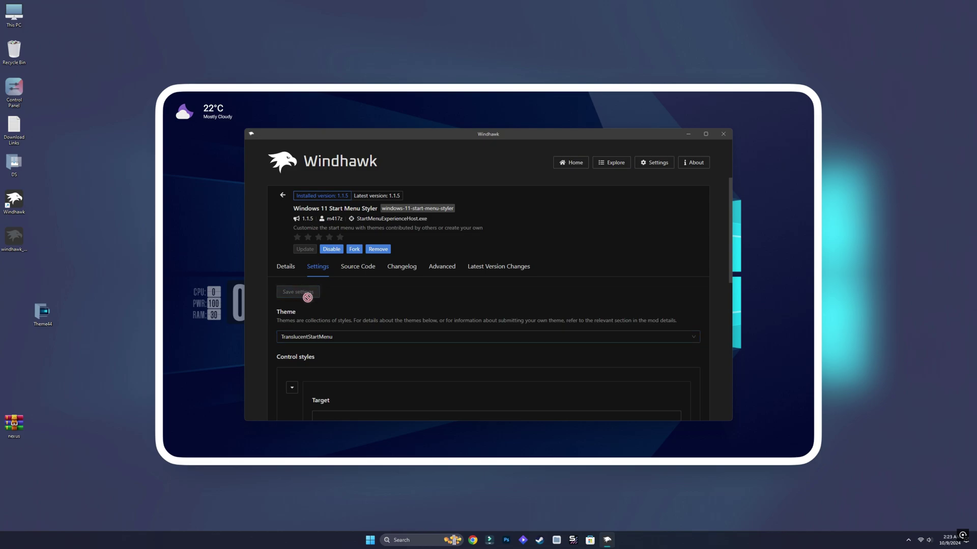
{"action": "left_click", "coordinate": [372, 540]}
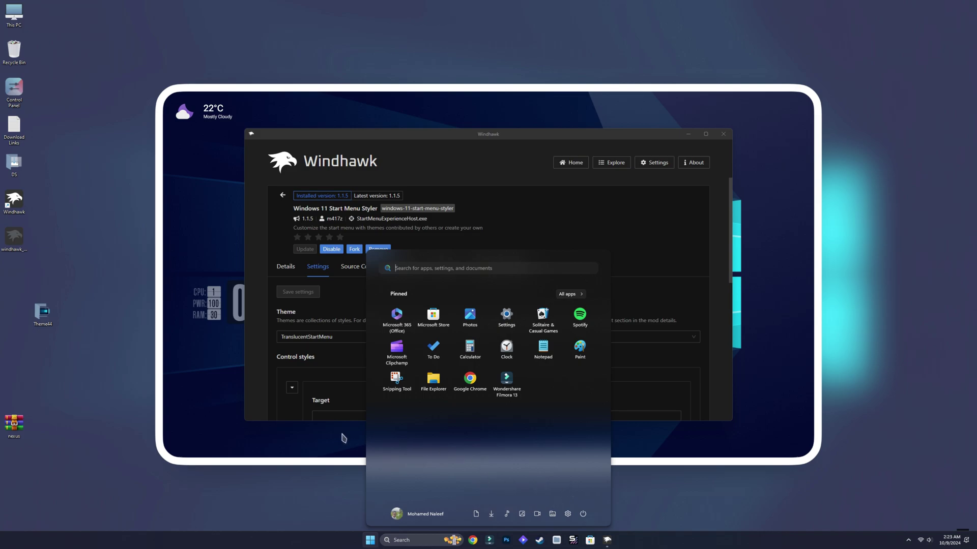
{"action": "left_click", "coordinate": [267, 400]}
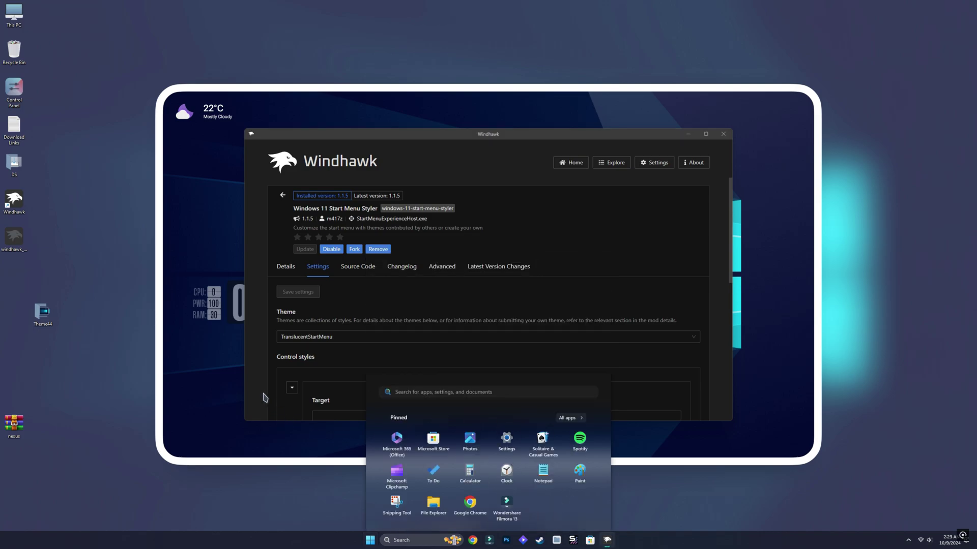
Return to the mod search results and install the Windows 11 Taskbar Styler mod, accepting the risk
{"action": "left_click", "coordinate": [283, 196]}
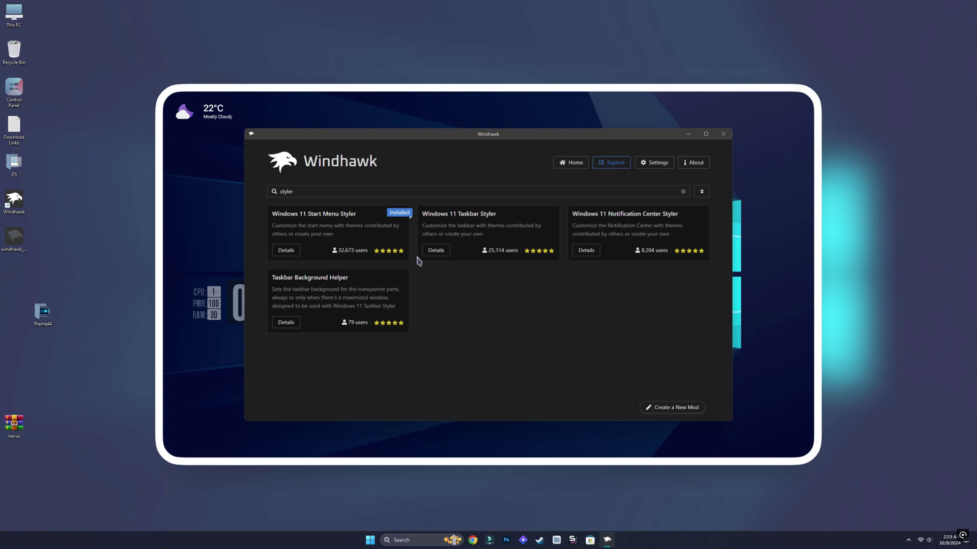
{"action": "left_click", "coordinate": [436, 250]}
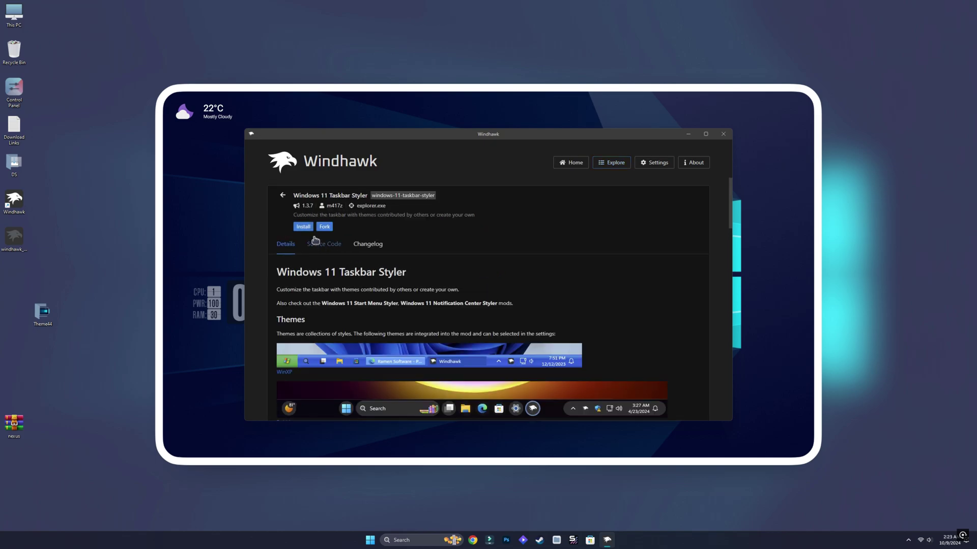
{"action": "left_click", "coordinate": [303, 227]}
{"action": "left_click", "coordinate": [535, 344]}
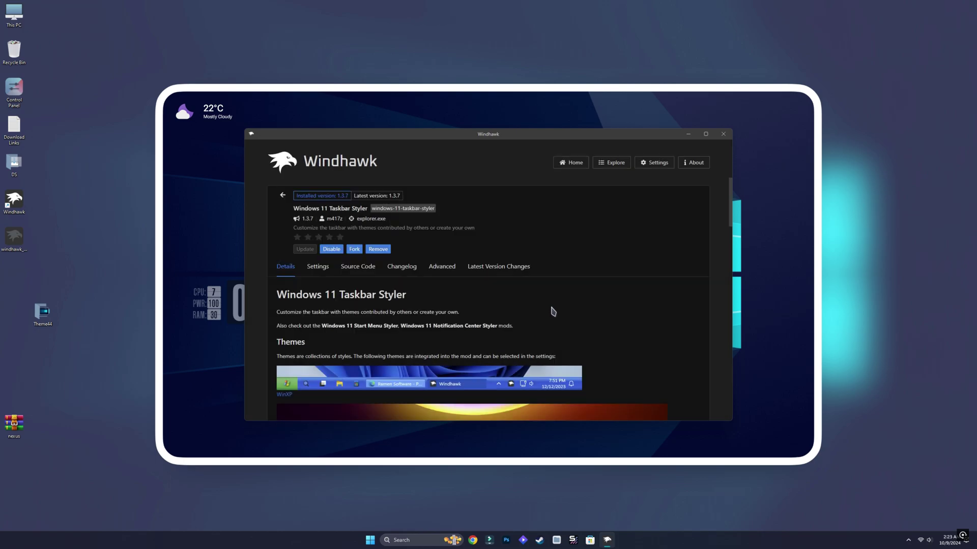
Set the Taskbar Styler theme to TranslucentTaskbar and save the mod's settings
{"action": "left_click", "coordinate": [322, 270]}
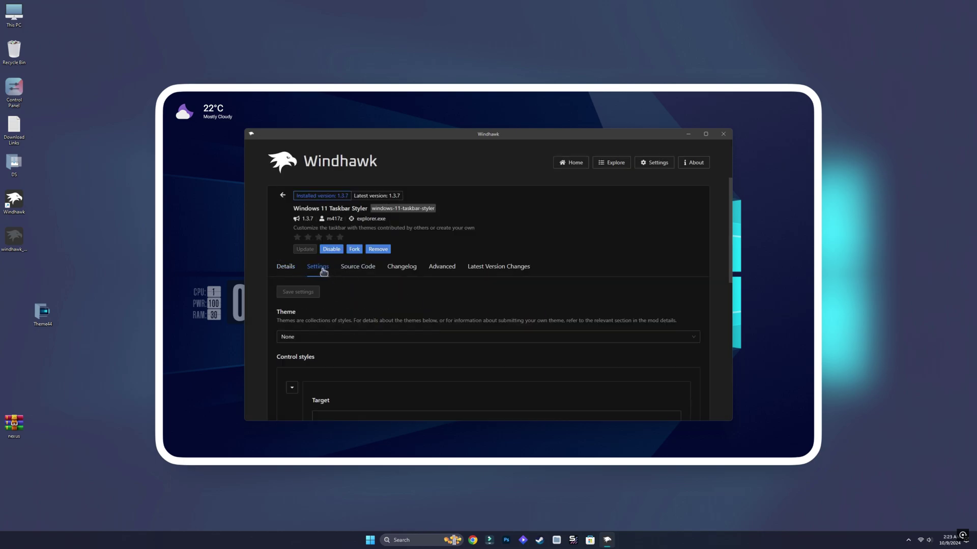
{"action": "left_click", "coordinate": [320, 338]}
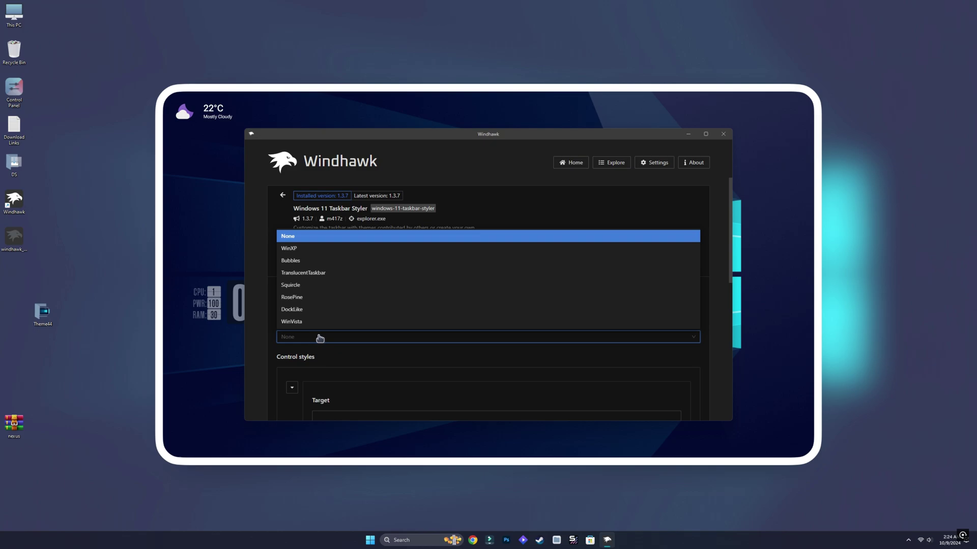
{"action": "left_click", "coordinate": [312, 277]}
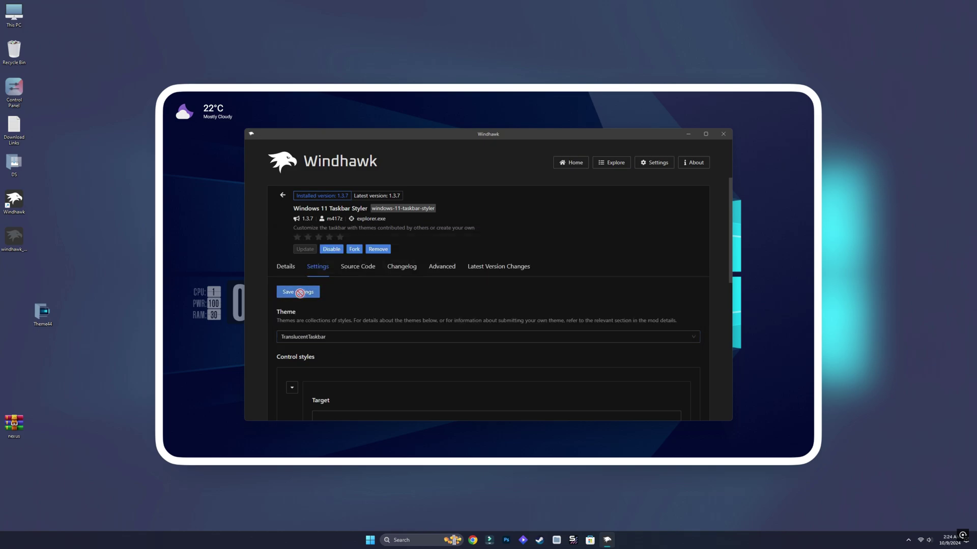
{"action": "left_click", "coordinate": [300, 293]}
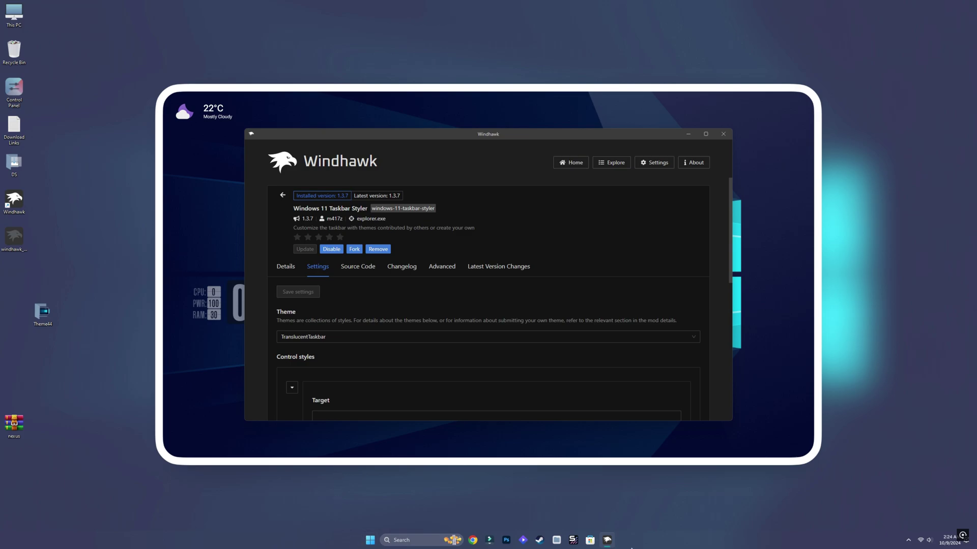
Return to the mod search results and install the Windows 11 Notification Center Styler mod, accepting the risk
{"action": "left_click", "coordinate": [283, 195]}
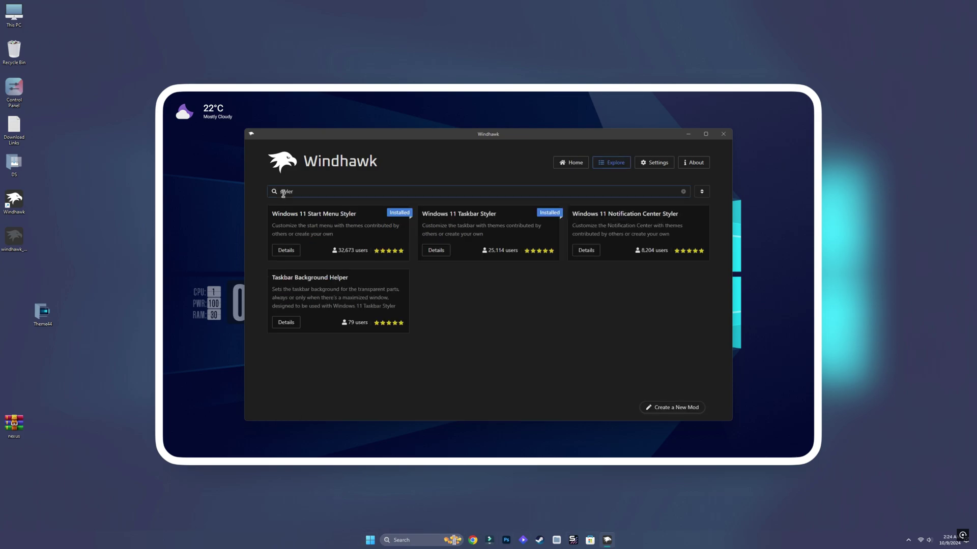
{"action": "left_click", "coordinate": [596, 251]}
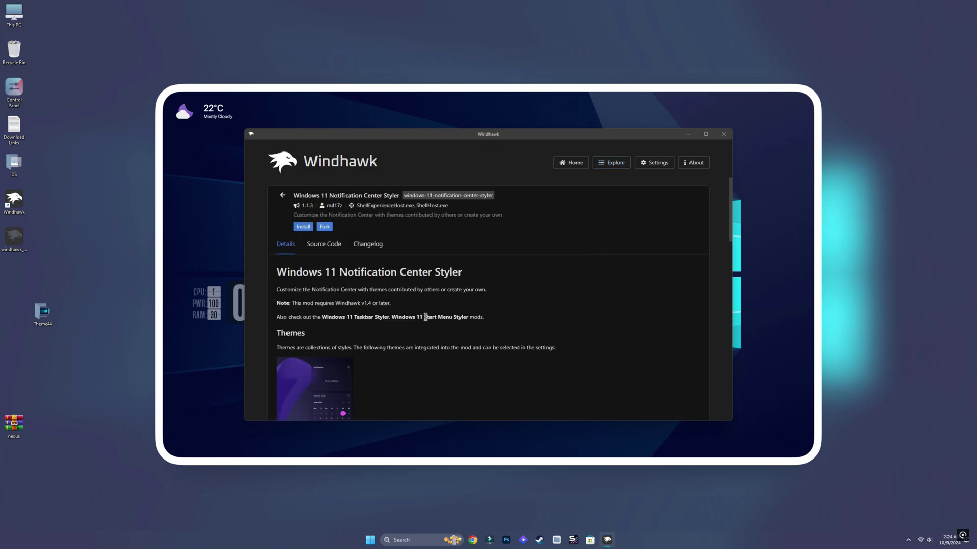
{"action": "left_click", "coordinate": [303, 226]}
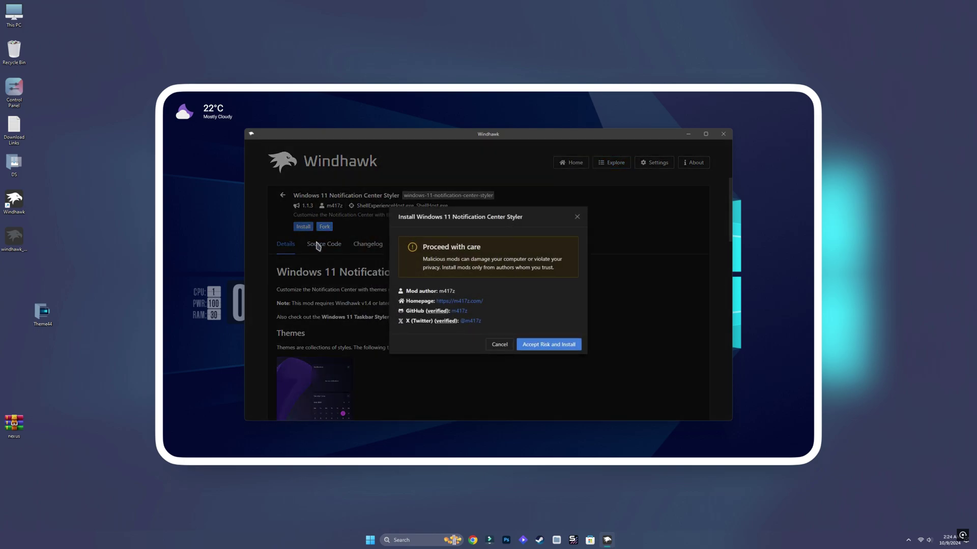
{"action": "left_click", "coordinate": [545, 345]}
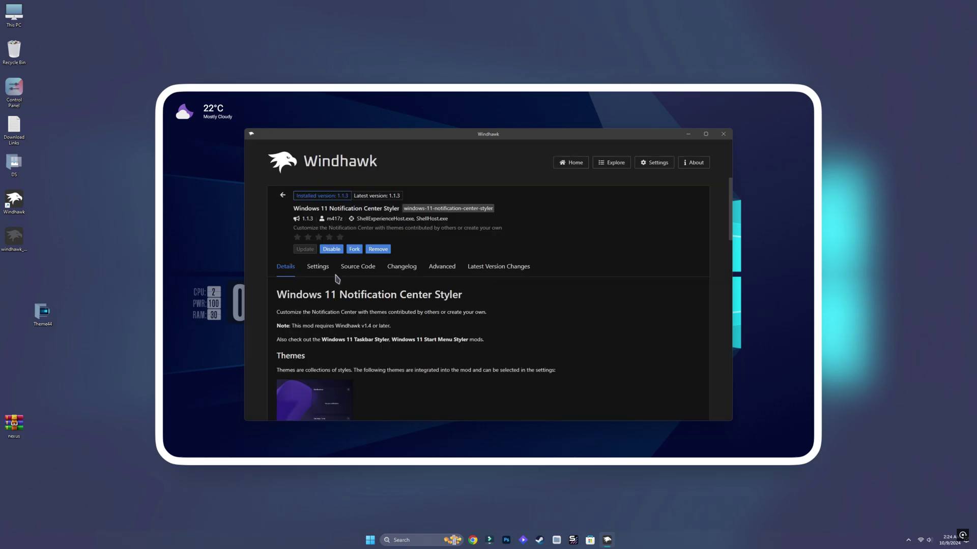
Save the Notification Center Styler theme as TranslucentShell, close Windhawk, and check the notification center's look
{"action": "left_click", "coordinate": [319, 266]}
{"action": "left_click", "coordinate": [320, 337]}
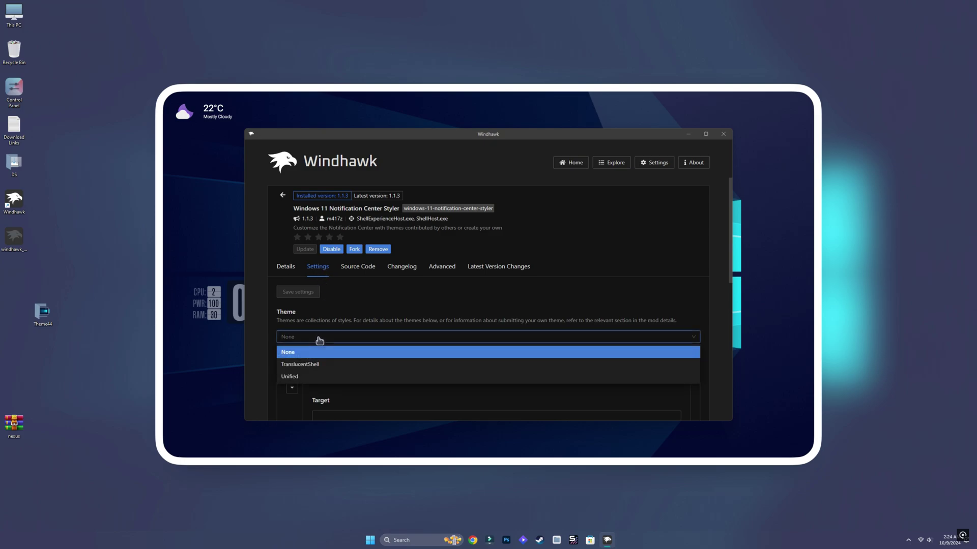
{"action": "left_click", "coordinate": [316, 365]}
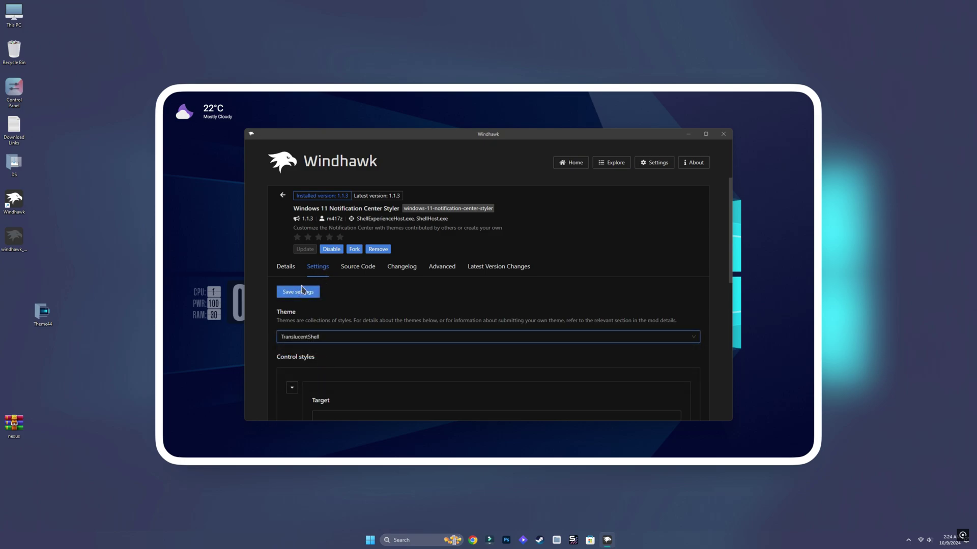
{"action": "left_click", "coordinate": [300, 290]}
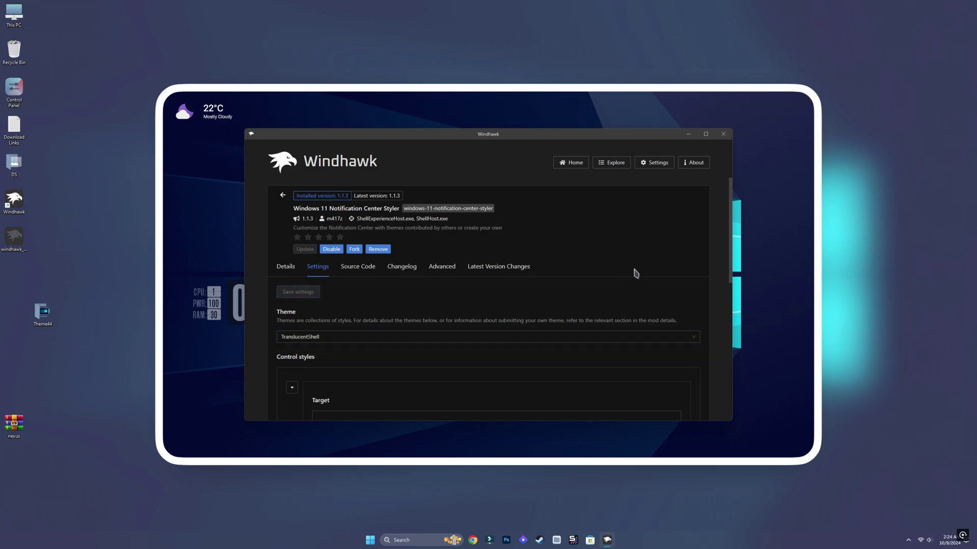
{"action": "left_click", "coordinate": [724, 134]}
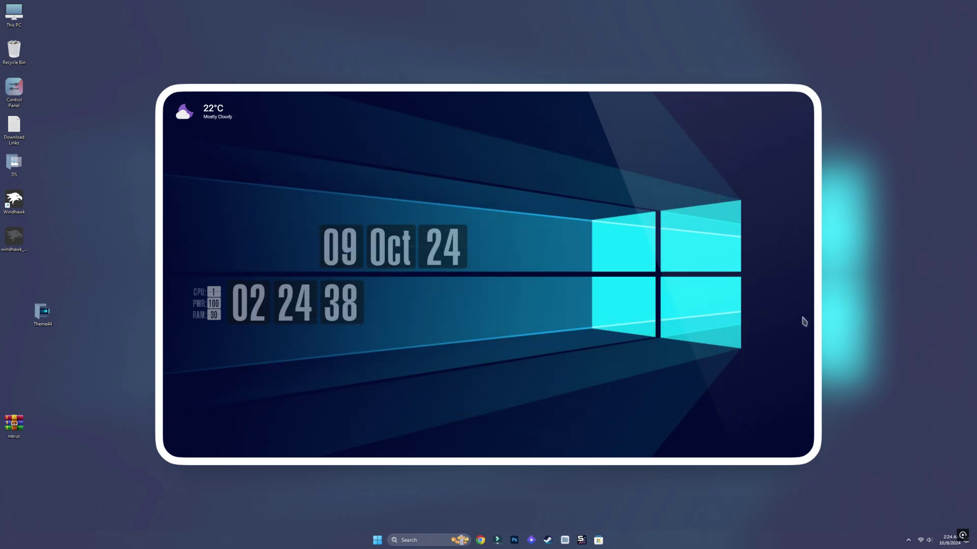
{"action": "left_click", "coordinate": [949, 543]}
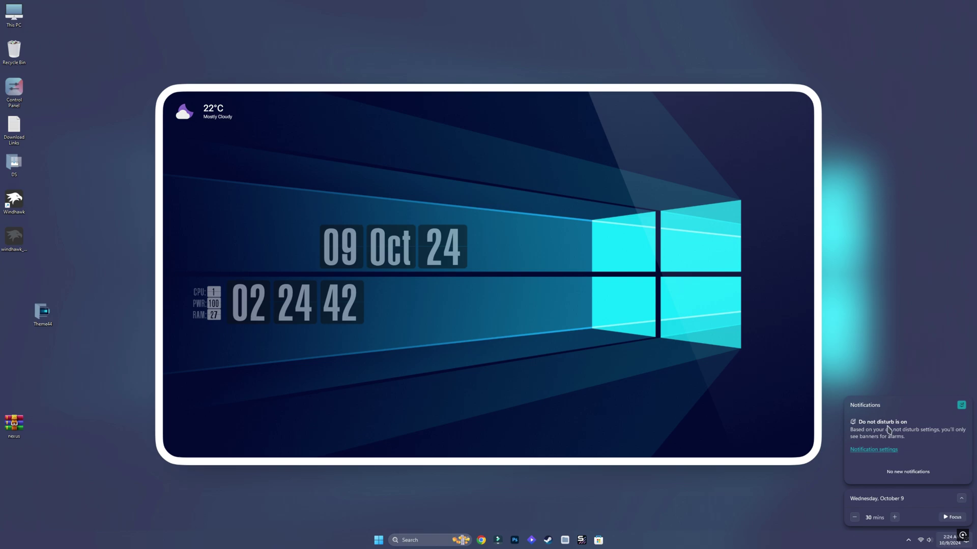
{"action": "left_click", "coordinate": [665, 501]}
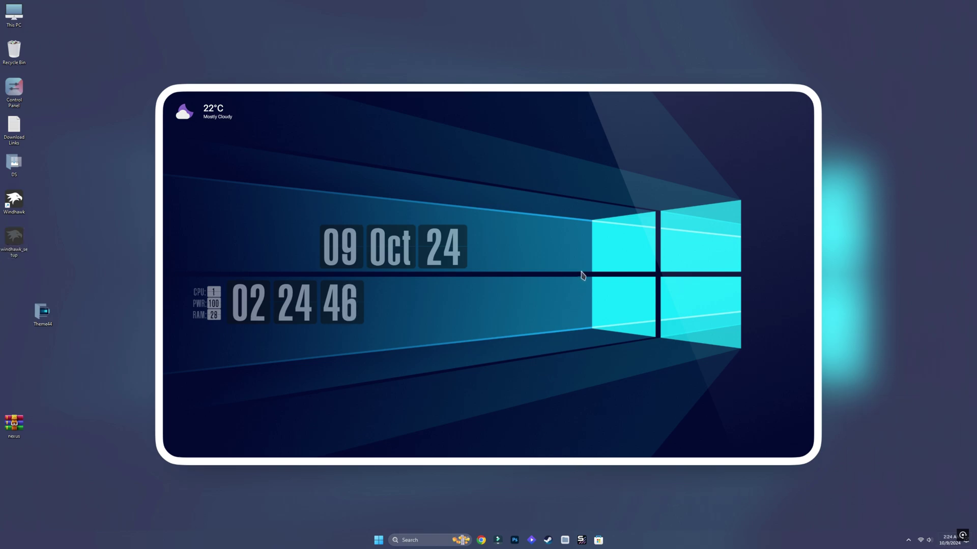
Delete the Windhawk shortcut and the Windhawk setup file from the desktop
{"action": "left_click_drag", "start_coordinate": [55, 189], "coordinate": [8, 254]}
{"action": "right_click", "coordinate": [10, 246]}
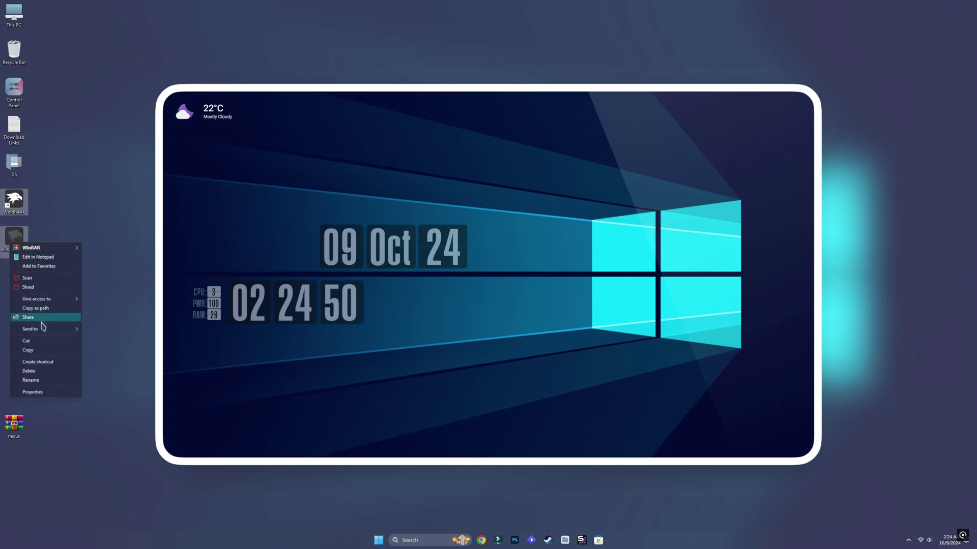
{"action": "left_click", "coordinate": [47, 371]}
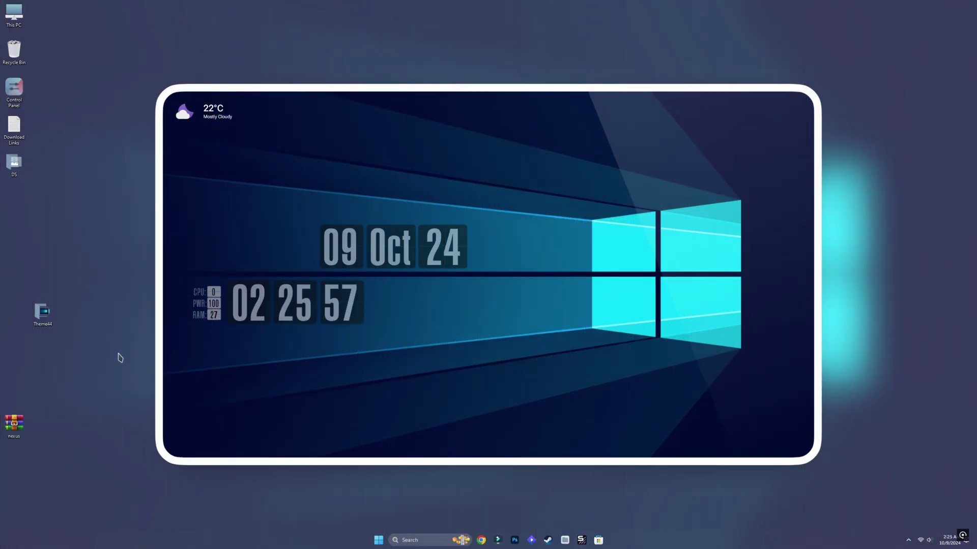
Move the Dock folder from Theme44 to the root of the C: drive and delete the Theme44 folder from the desktop
{"action": "double_click", "coordinate": [43, 315]}
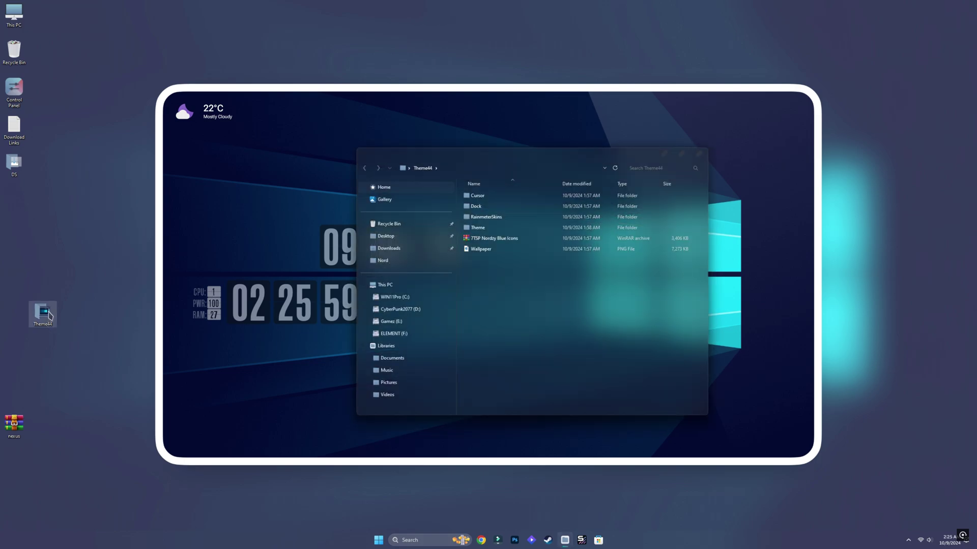
{"action": "left_click", "coordinate": [481, 249]}
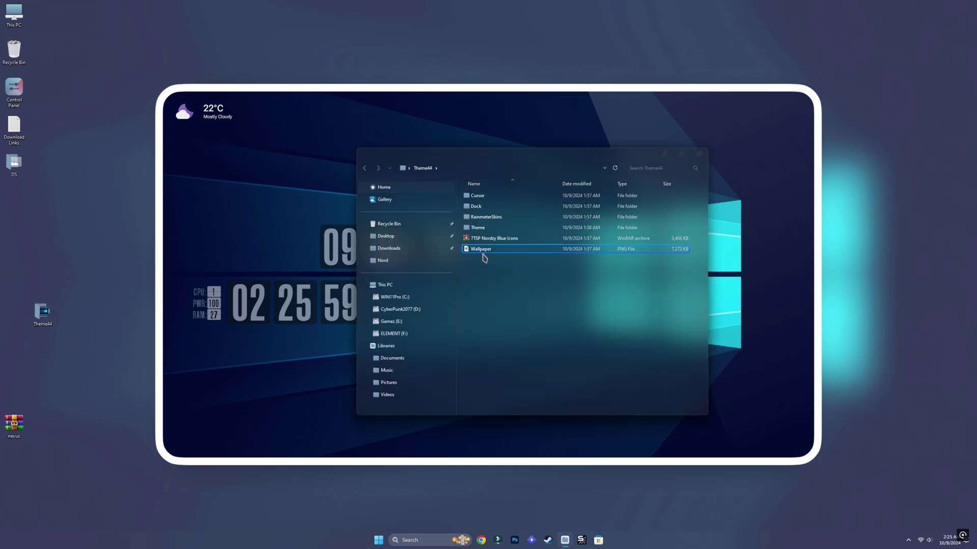
{"action": "left_click", "coordinate": [486, 209]}
{"action": "right_click", "coordinate": [486, 208]}
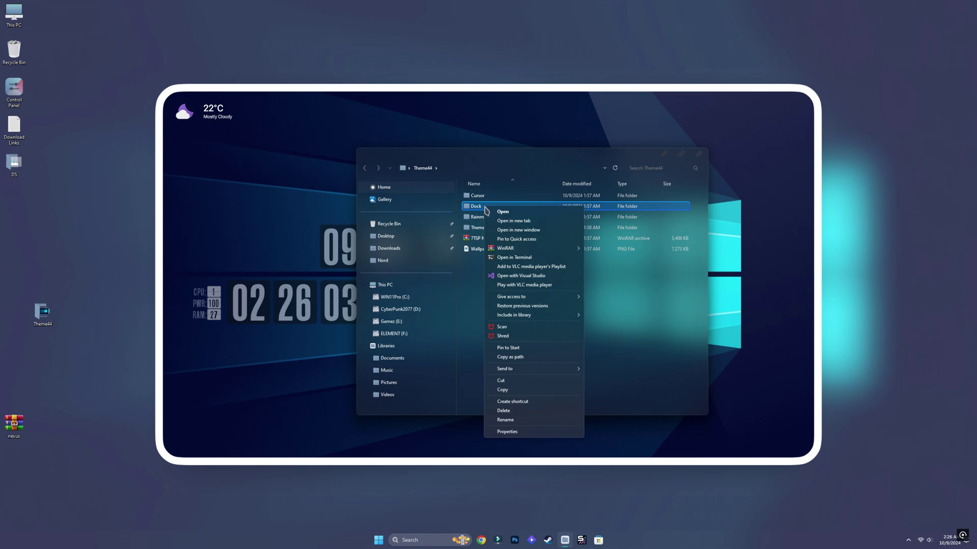
{"action": "left_click", "coordinate": [513, 390]}
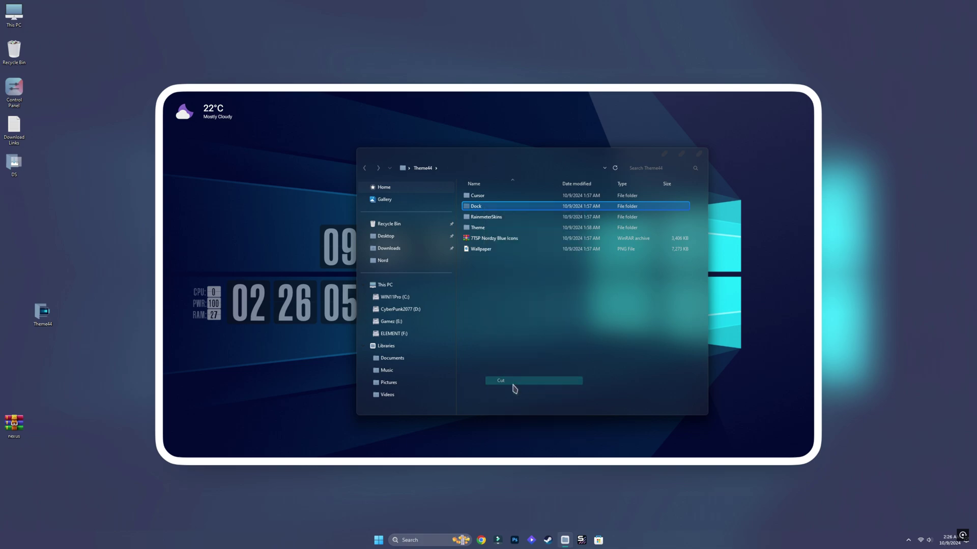
{"action": "left_click", "coordinate": [382, 286]}
{"action": "double_click", "coordinate": [472, 205]}
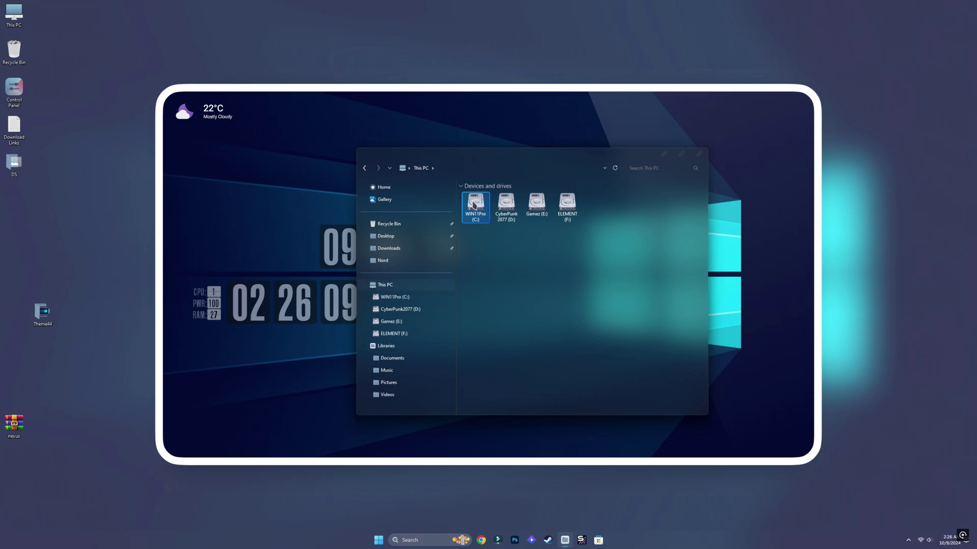
{"action": "right_click", "coordinate": [630, 310]}
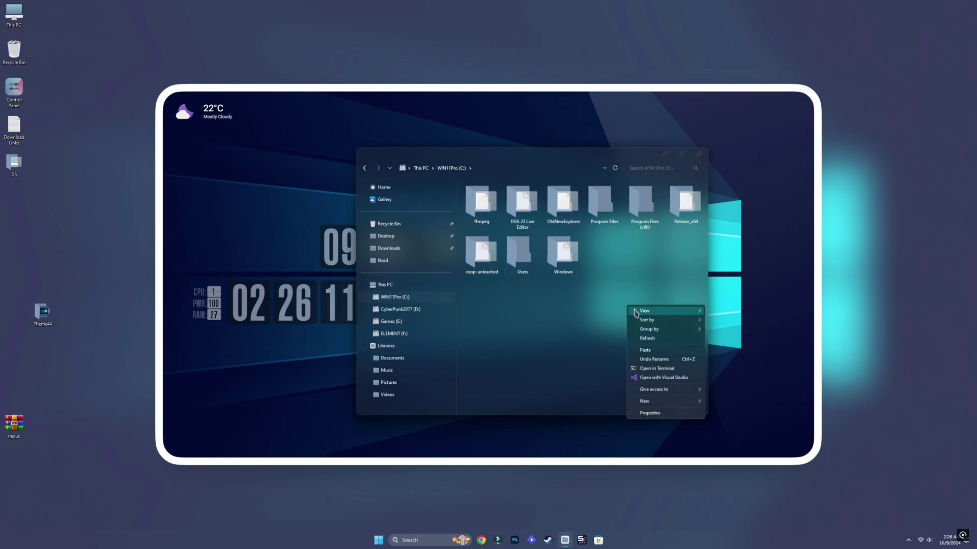
{"action": "left_click", "coordinate": [654, 351]}
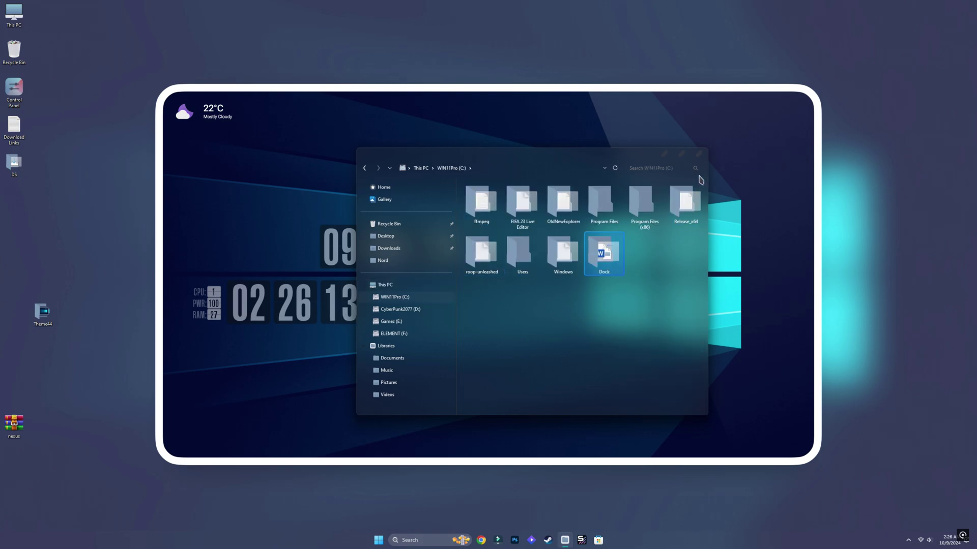
{"action": "left_click", "coordinate": [698, 155]}
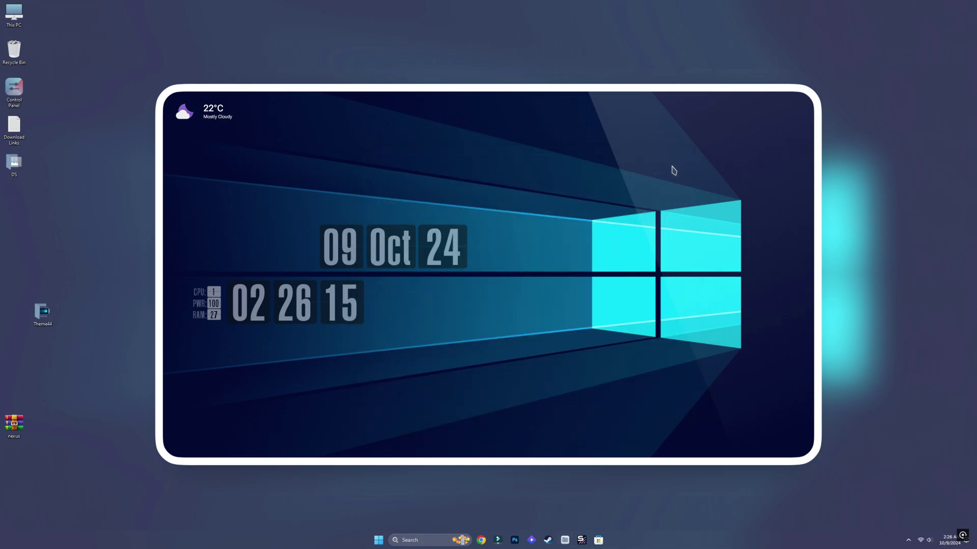
{"action": "right_click", "coordinate": [46, 316]}
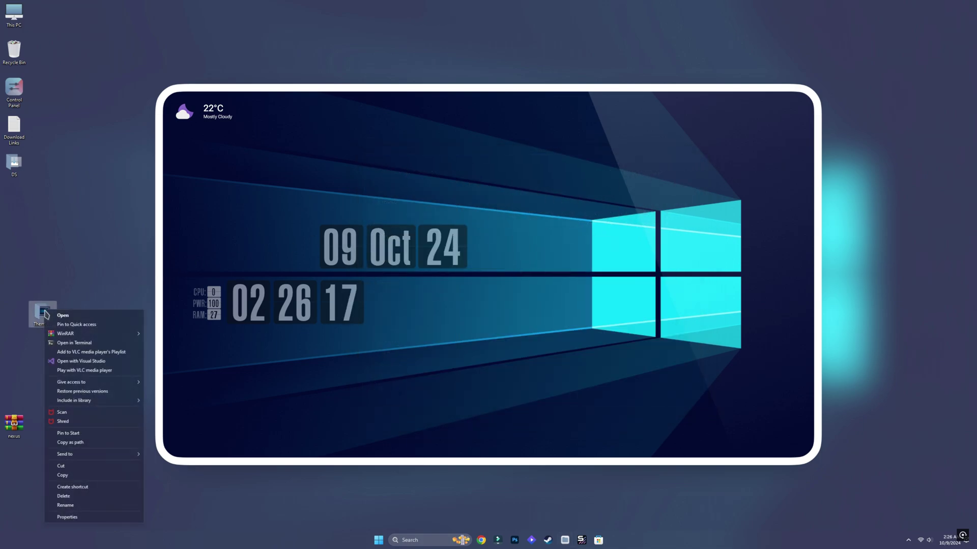
{"action": "left_click", "coordinate": [68, 497]}
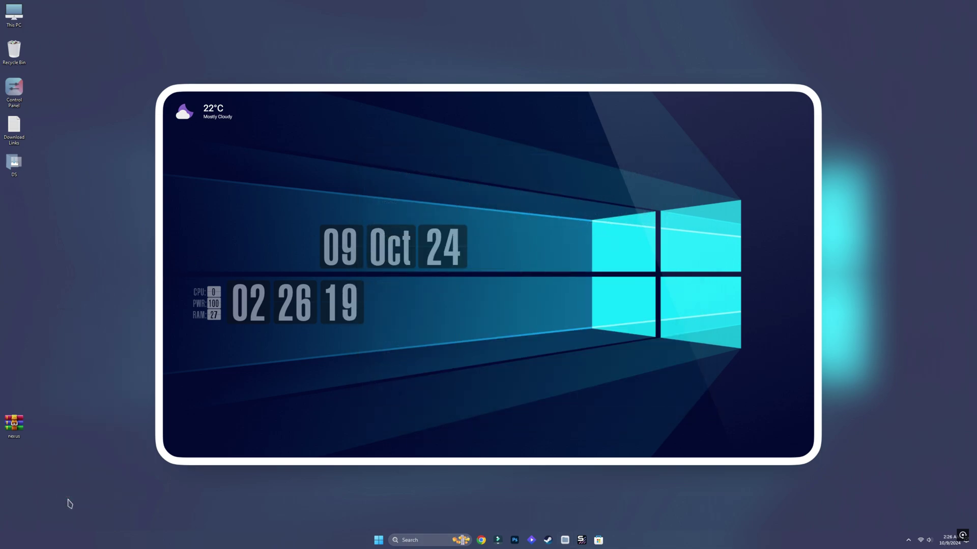
Install Nexus 24.4 from the nexus archive in English with the default destination, launch it, and close the archive
{"action": "double_click", "coordinate": [15, 426]}
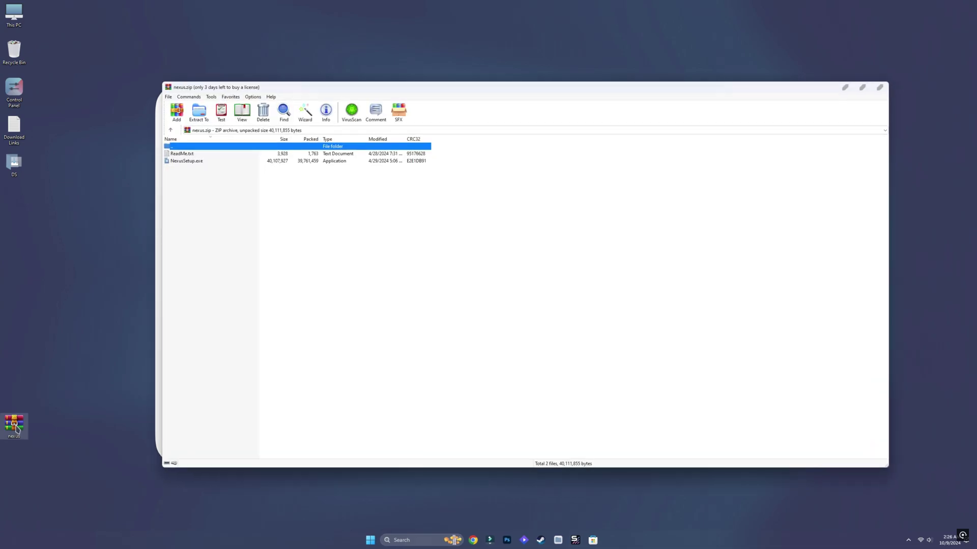
{"action": "double_click", "coordinate": [186, 161]}
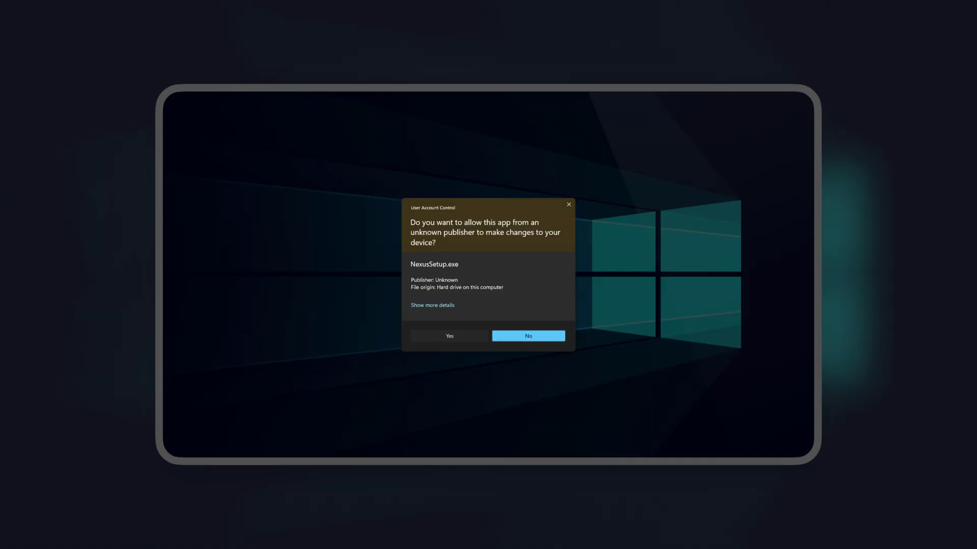
{"action": "left_click", "coordinate": [448, 335]}
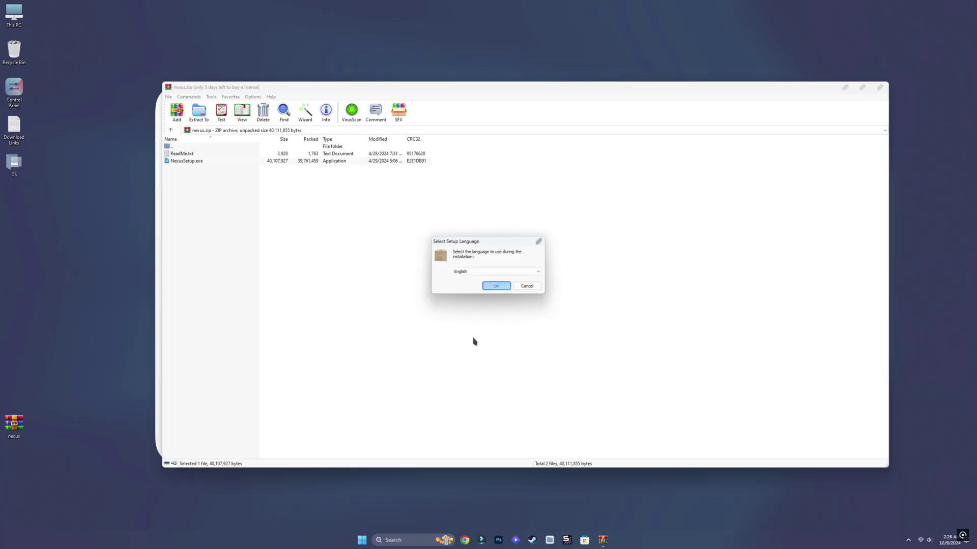
{"action": "left_click", "coordinate": [496, 286]}
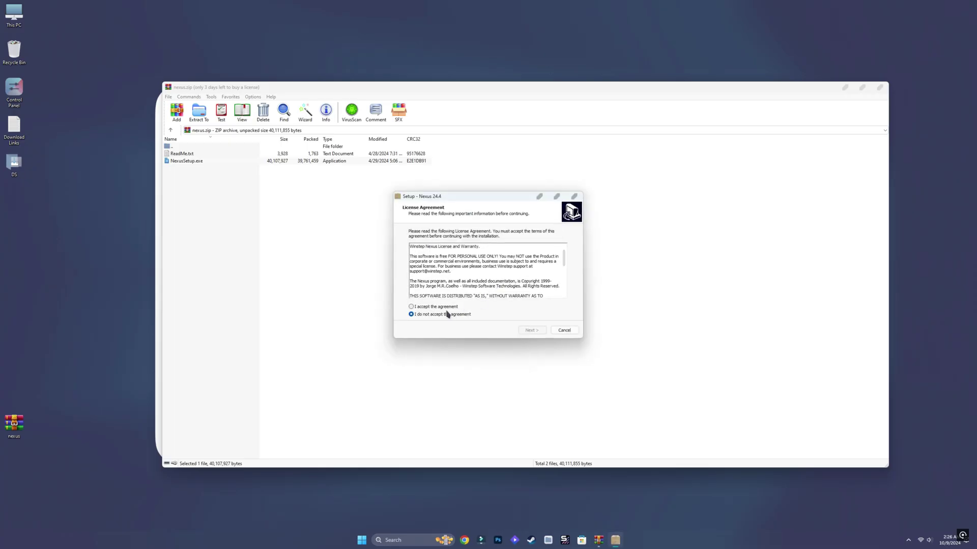
{"action": "left_click", "coordinate": [446, 307]}
{"action": "left_click", "coordinate": [532, 330]}
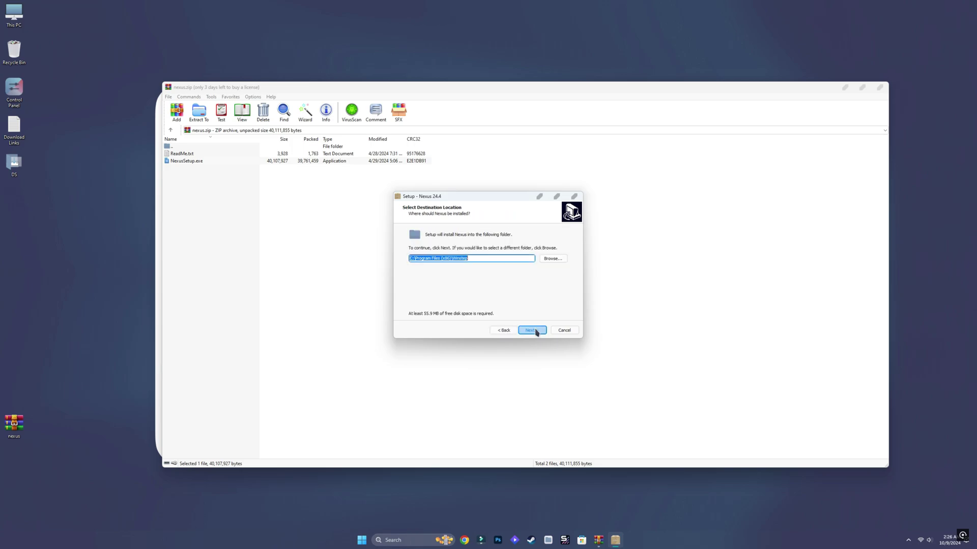
{"action": "left_click", "coordinate": [534, 331]}
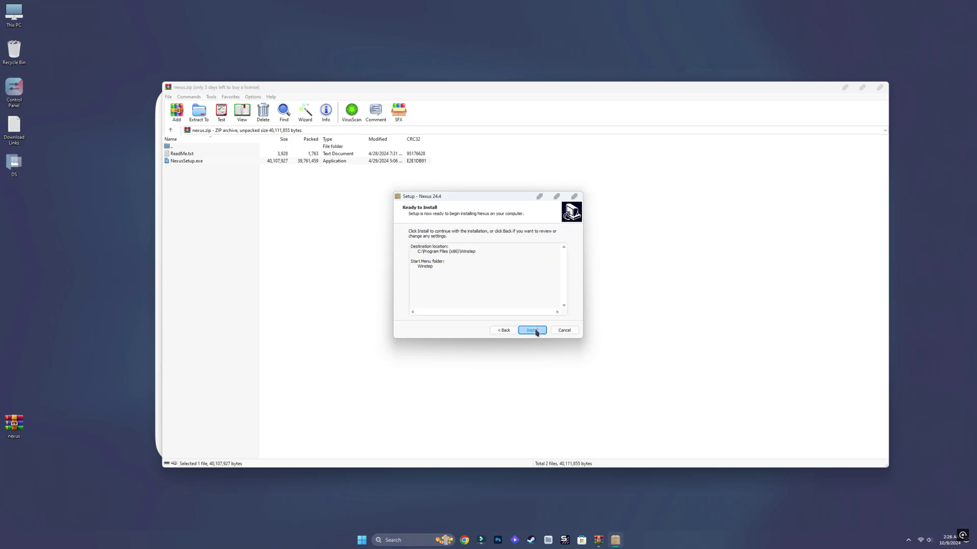
{"action": "left_click", "coordinate": [533, 331]}
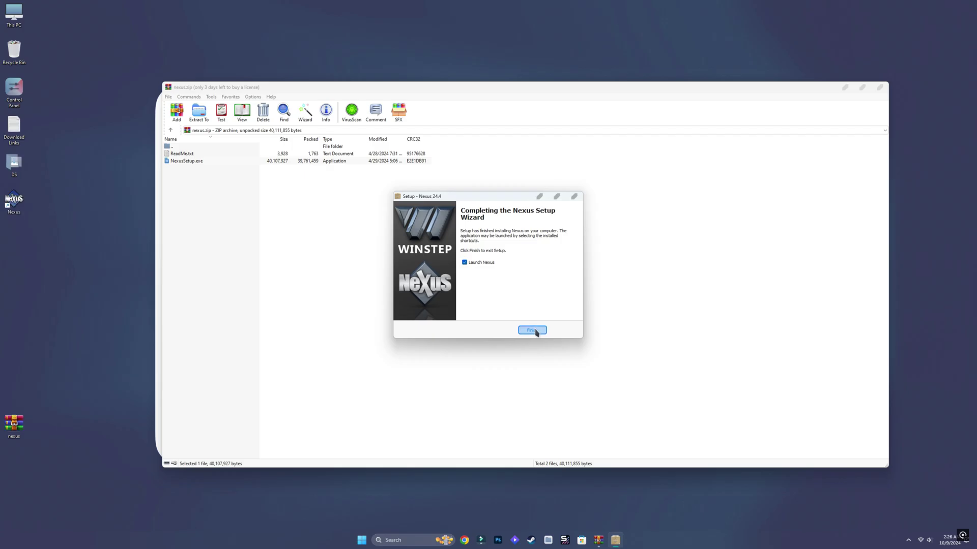
{"action": "left_click", "coordinate": [532, 331]}
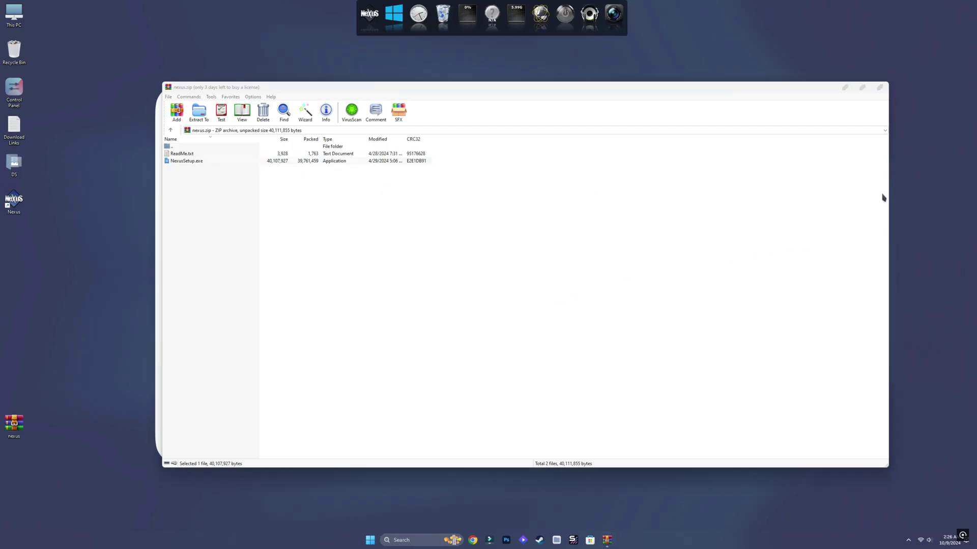
{"action": "left_click", "coordinate": [880, 88]}
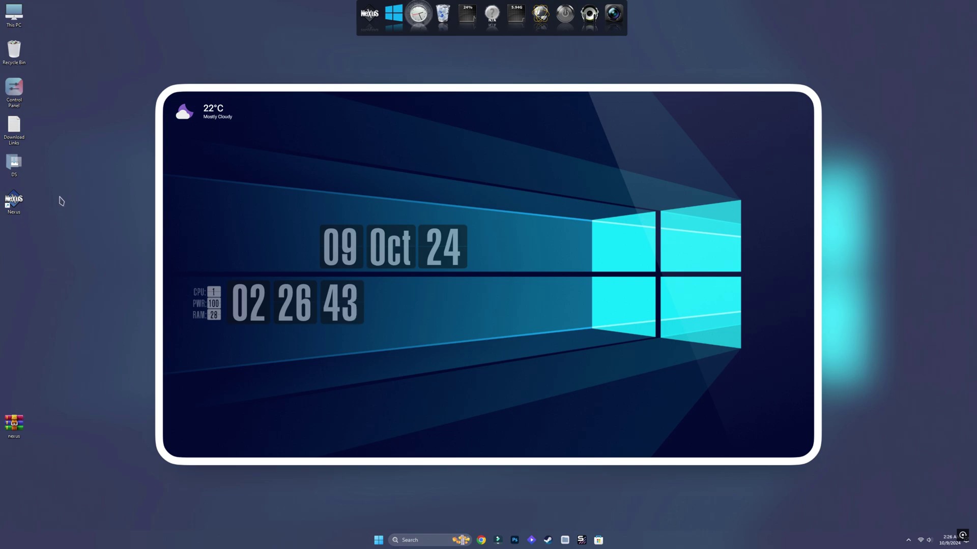
Delete the Nexus shortcut and the nexus archive from the desktop
{"action": "left_click_drag", "start_coordinate": [51, 191], "coordinate": [7, 454]}
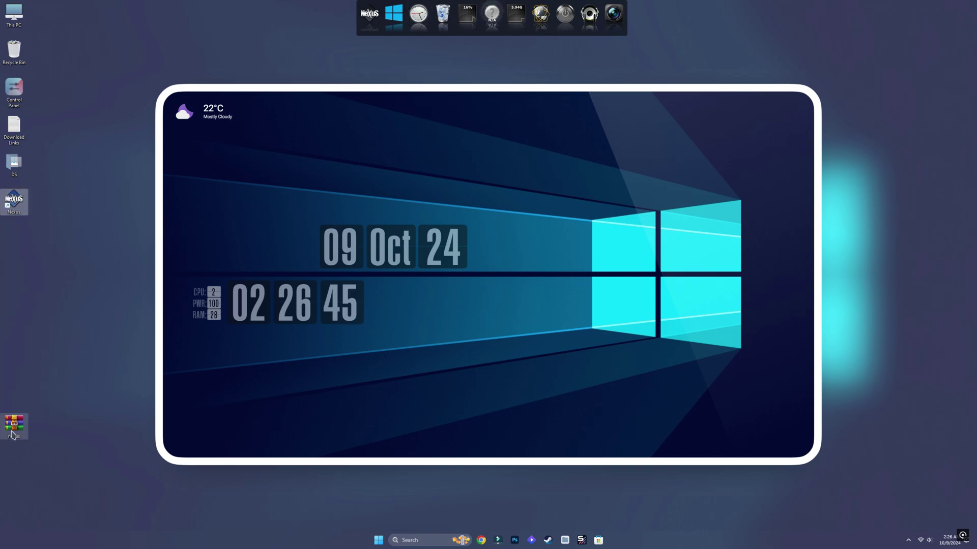
{"action": "right_click", "coordinate": [13, 427]}
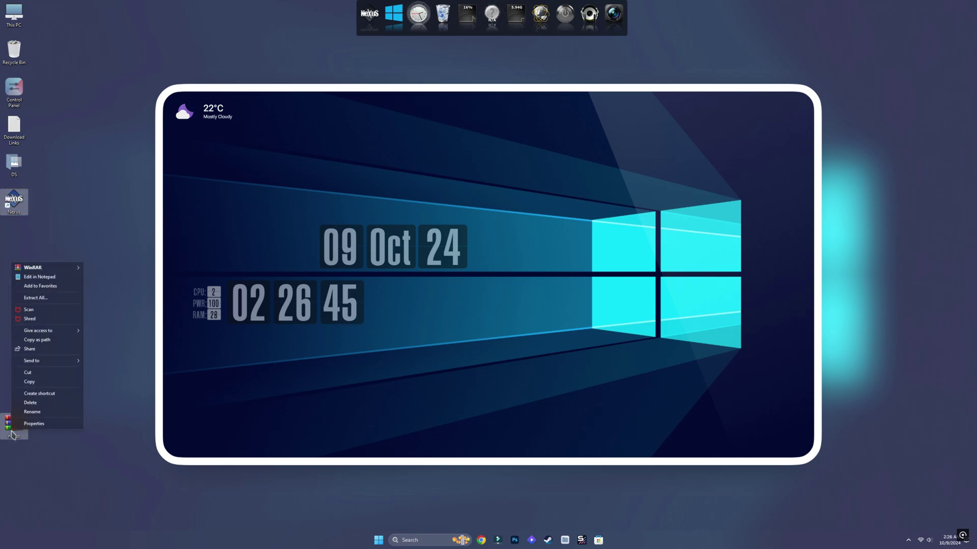
{"action": "left_click", "coordinate": [56, 403]}
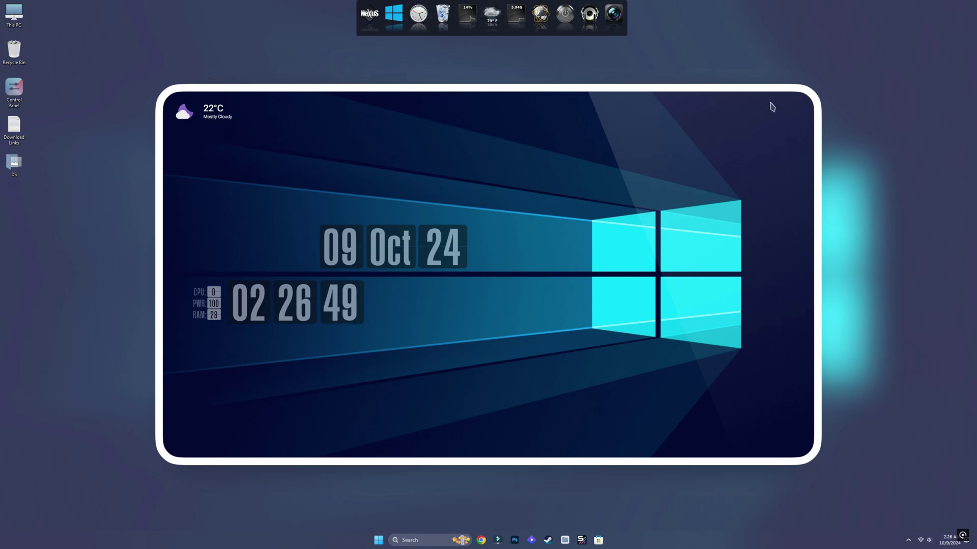
Restore the Nexus dock settings from the "1440p with TaskBar" backup in C:\Dock and accept the preferences
{"action": "right_click", "coordinate": [590, 20]}
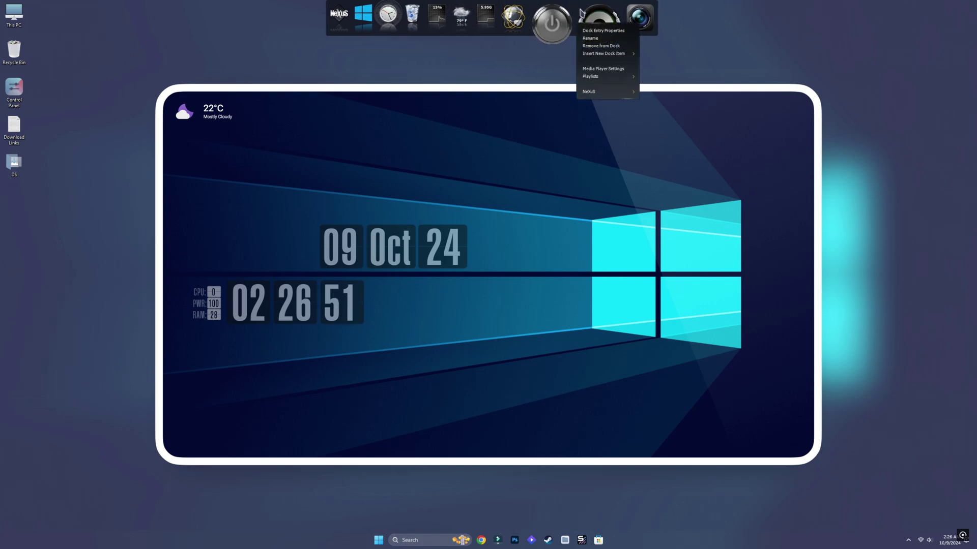
{"action": "mouse_move", "coordinate": [610, 92]}
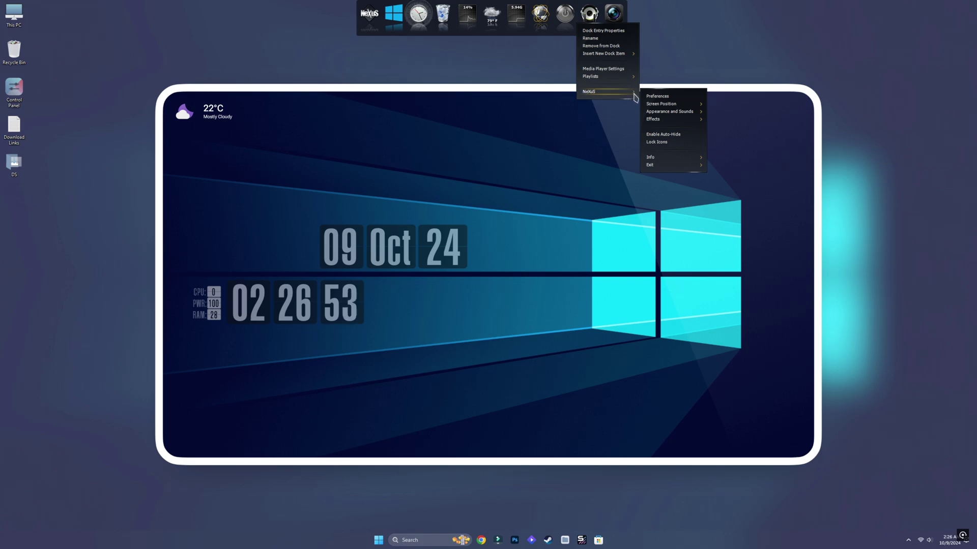
{"action": "left_click", "coordinate": [658, 97]}
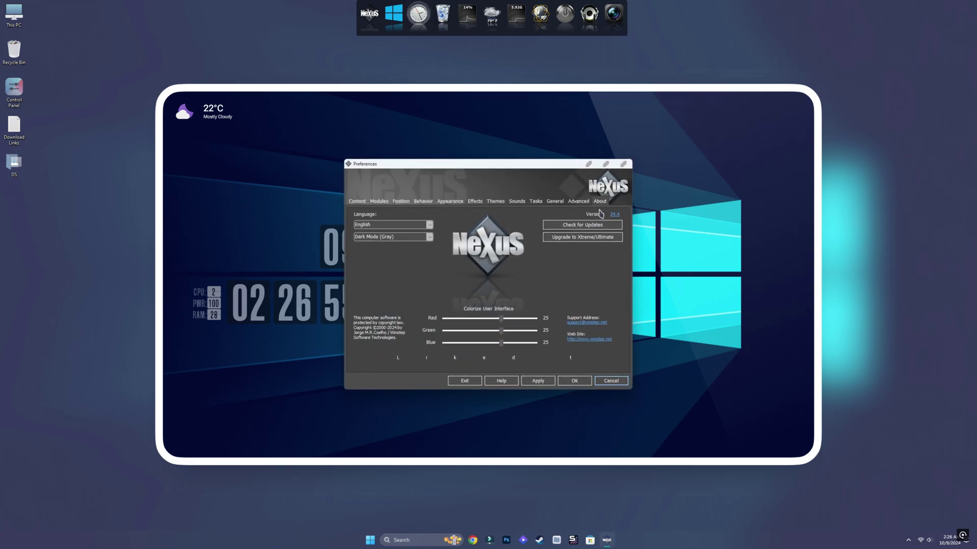
{"action": "left_click", "coordinate": [583, 201]}
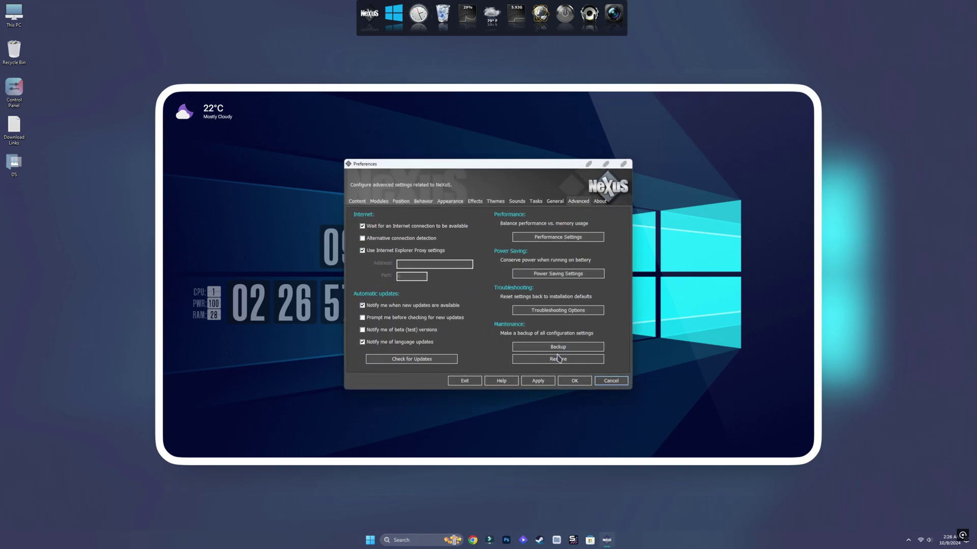
{"action": "left_click", "coordinate": [555, 359]}
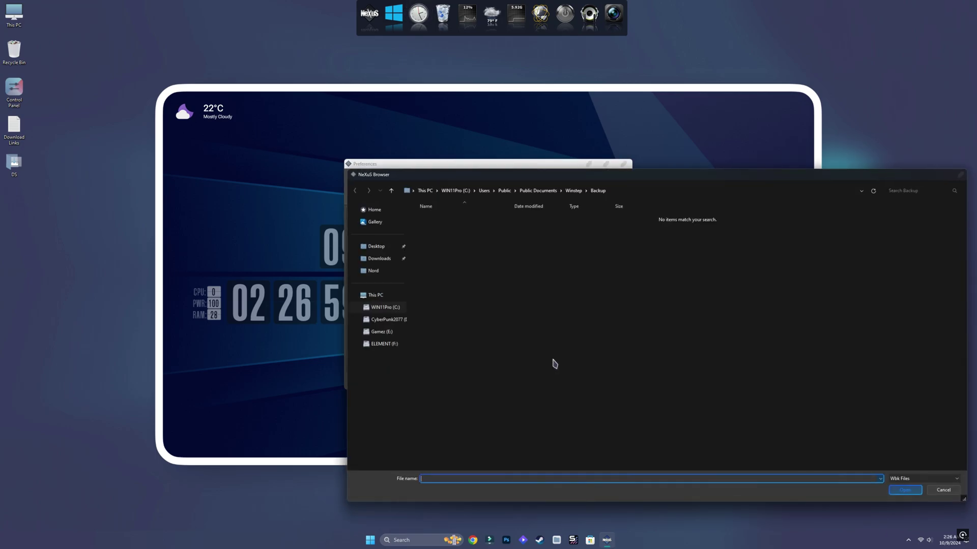
{"action": "left_click", "coordinate": [377, 296]}
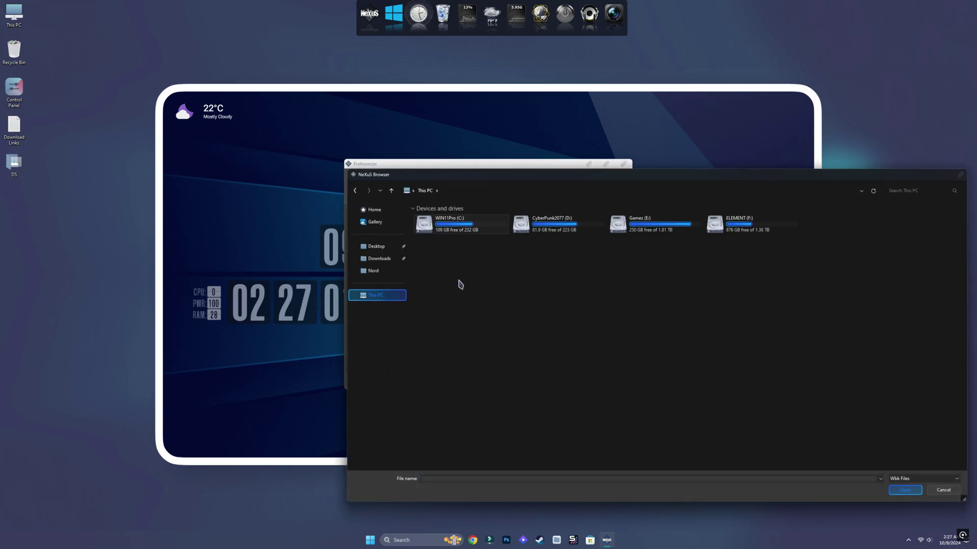
{"action": "double_click", "coordinate": [480, 225]}
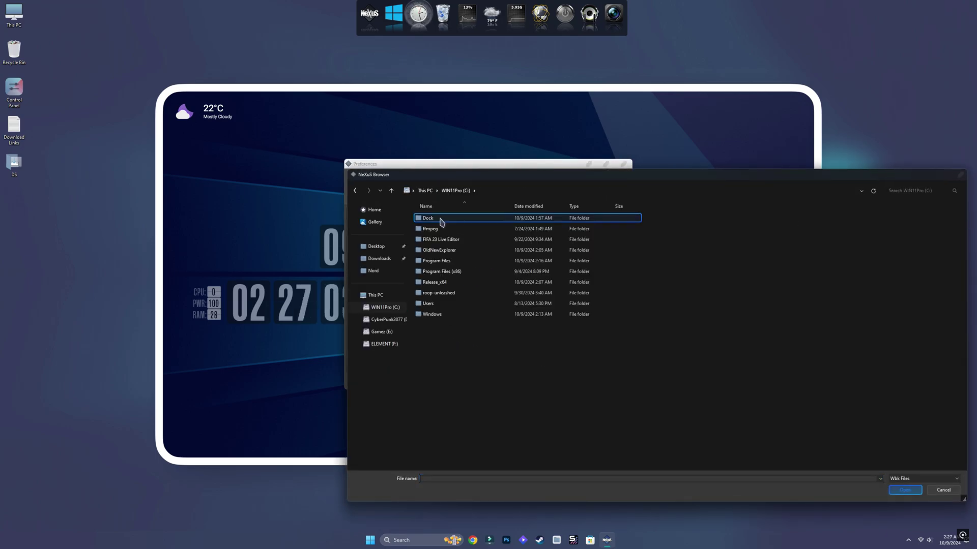
{"action": "double_click", "coordinate": [442, 222]}
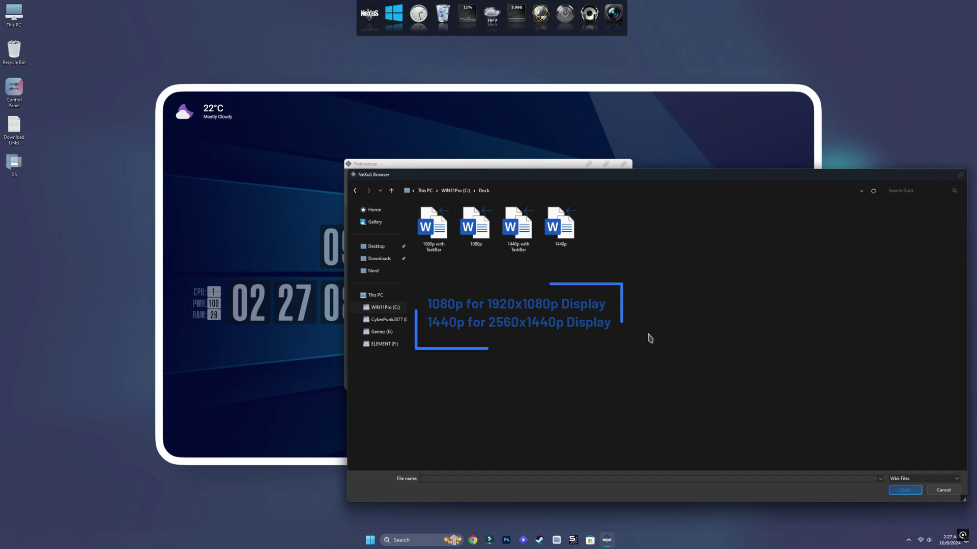
{"action": "left_click", "coordinate": [522, 233]}
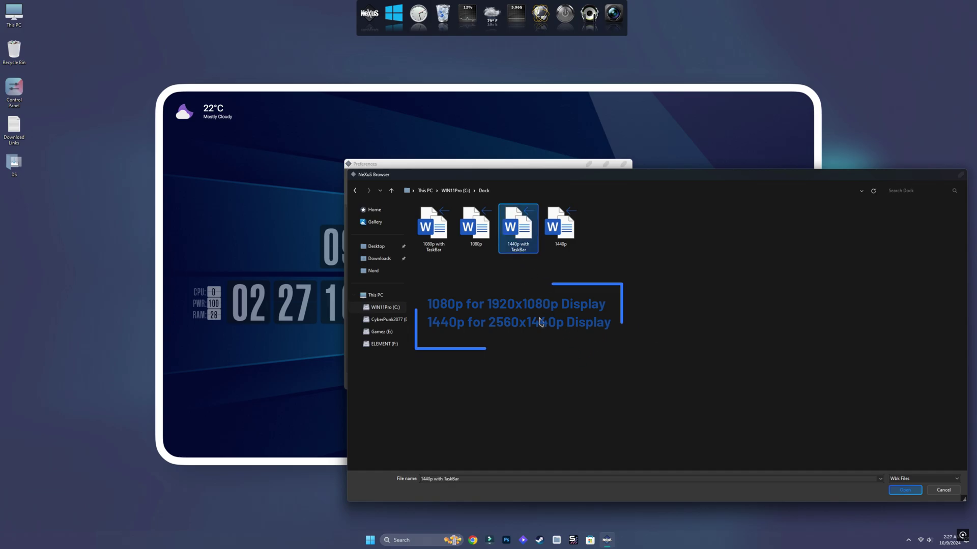
{"action": "left_click", "coordinate": [910, 493]}
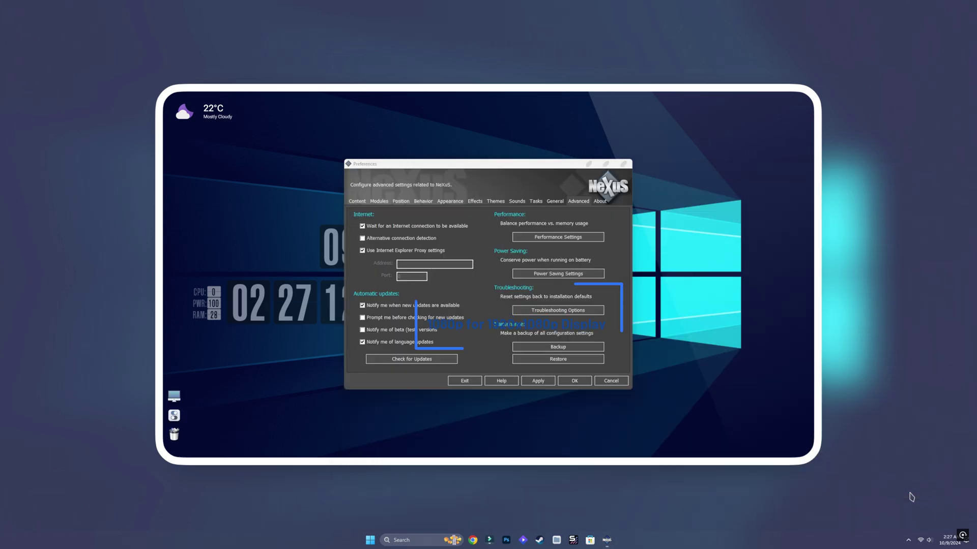
{"action": "left_click", "coordinate": [563, 382]}
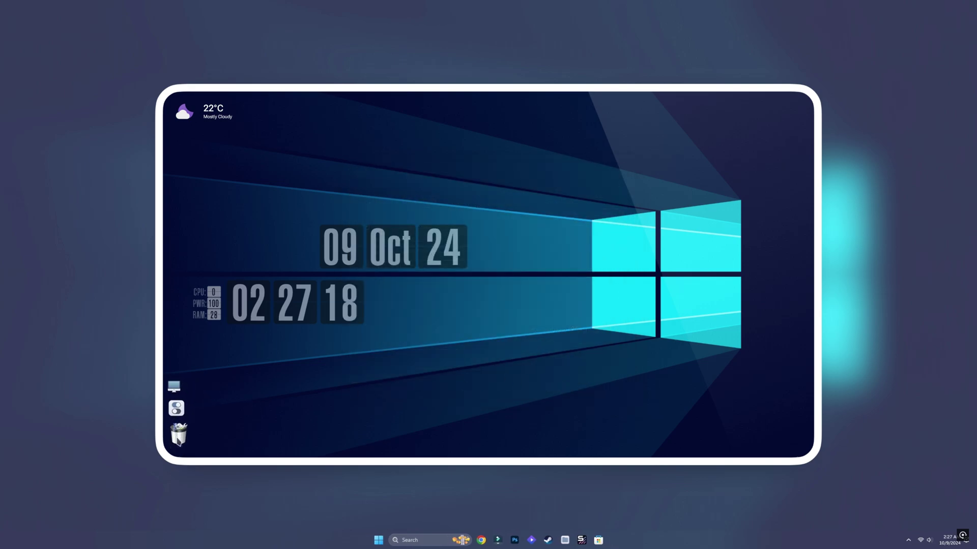
Check the look of the Start menu and the notification center on the finished desktop
{"action": "left_click", "coordinate": [378, 540]}
{"action": "left_click", "coordinate": [379, 540]}
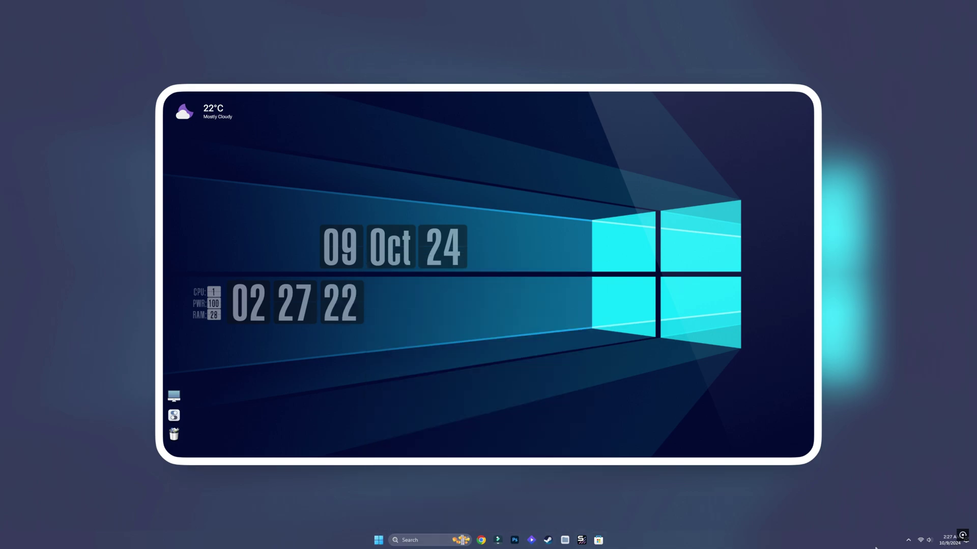
{"action": "left_click", "coordinate": [950, 540]}
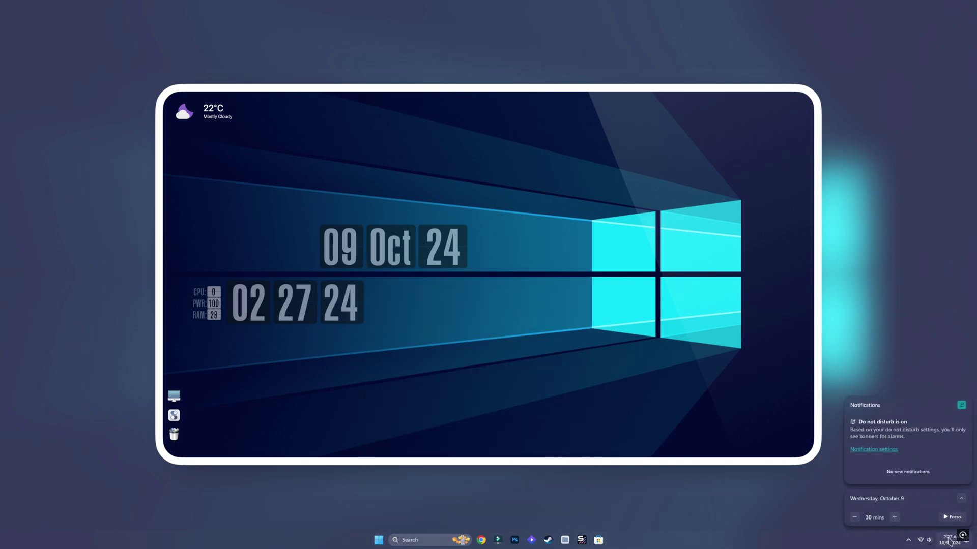
Close the notification center, restore the Nexus dock settings from the "1440p" backup in C:\Dock, and accept the preferences
{"action": "left_click", "coordinate": [949, 541]}
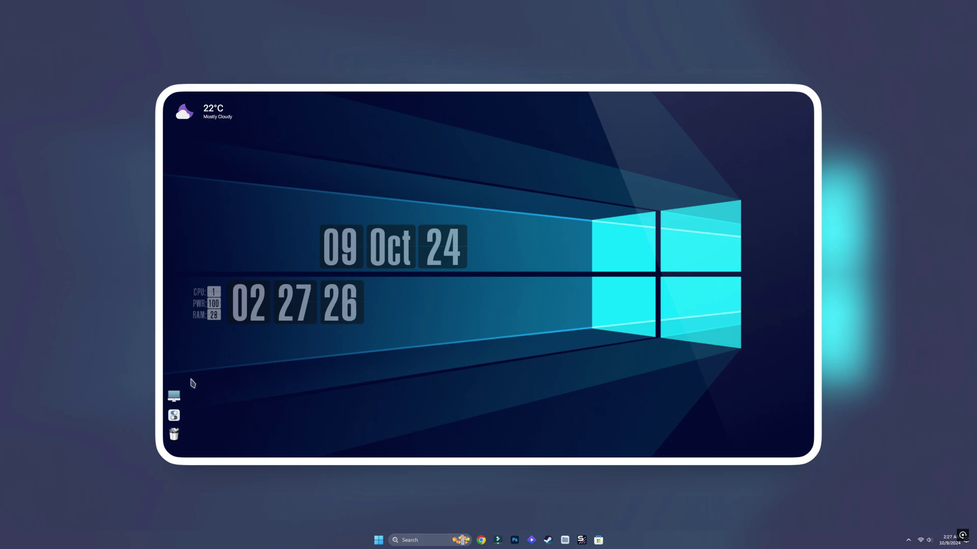
{"action": "right_click", "coordinate": [175, 401]}
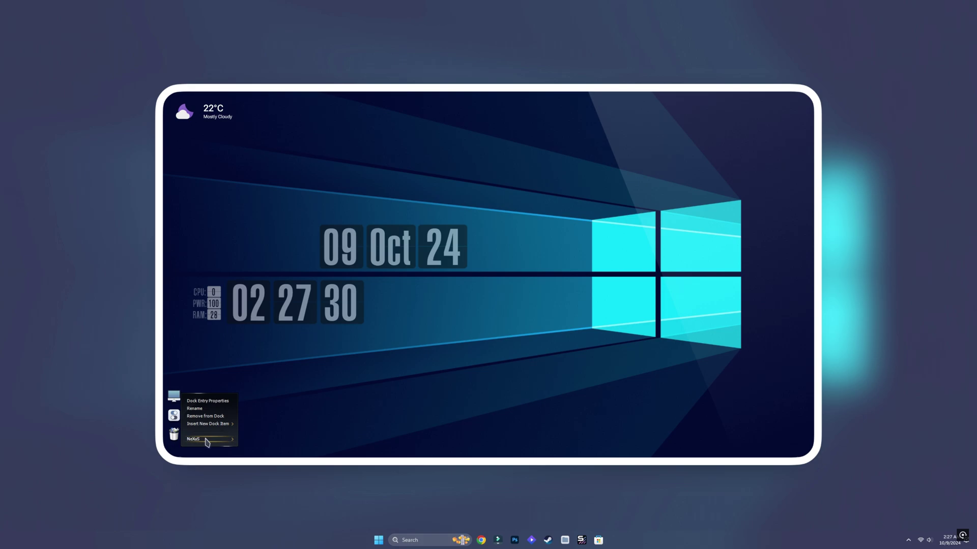
{"action": "mouse_move", "coordinate": [209, 446]}
{"action": "left_click", "coordinate": [257, 445]}
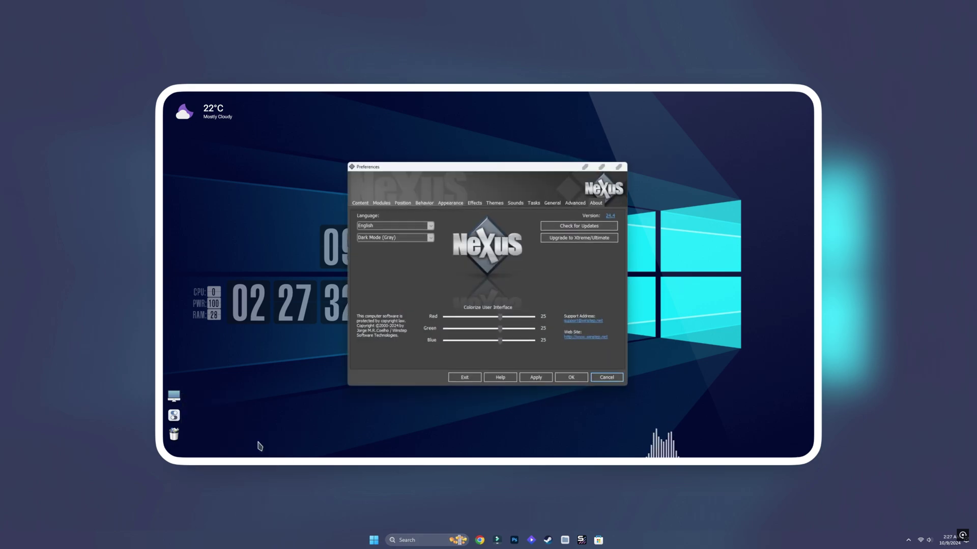
{"action": "left_click", "coordinate": [584, 203]}
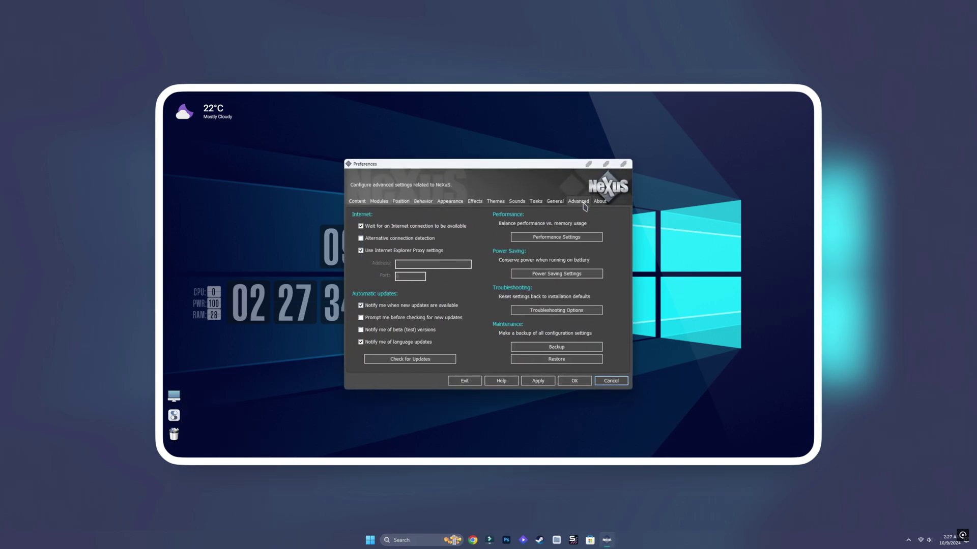
{"action": "left_click", "coordinate": [560, 360]}
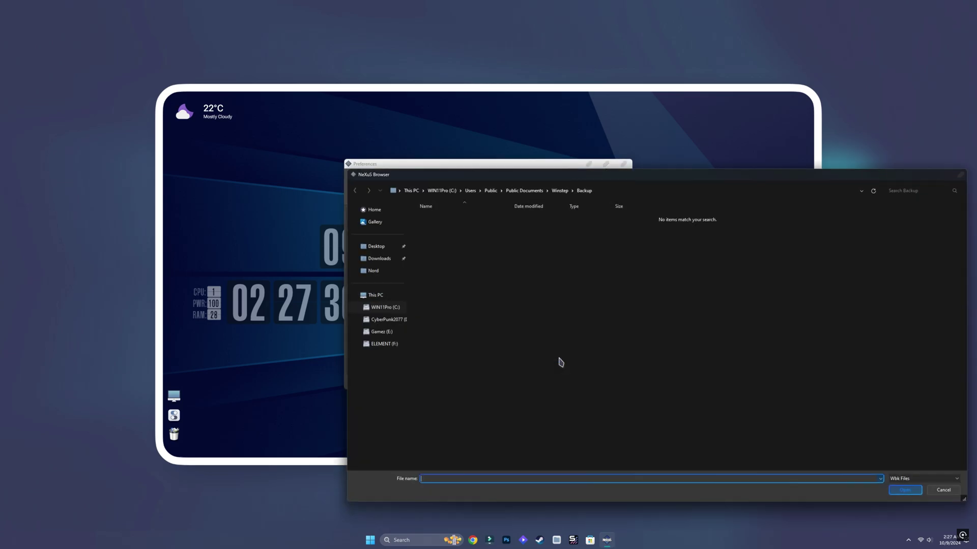
{"action": "left_click", "coordinate": [375, 295]}
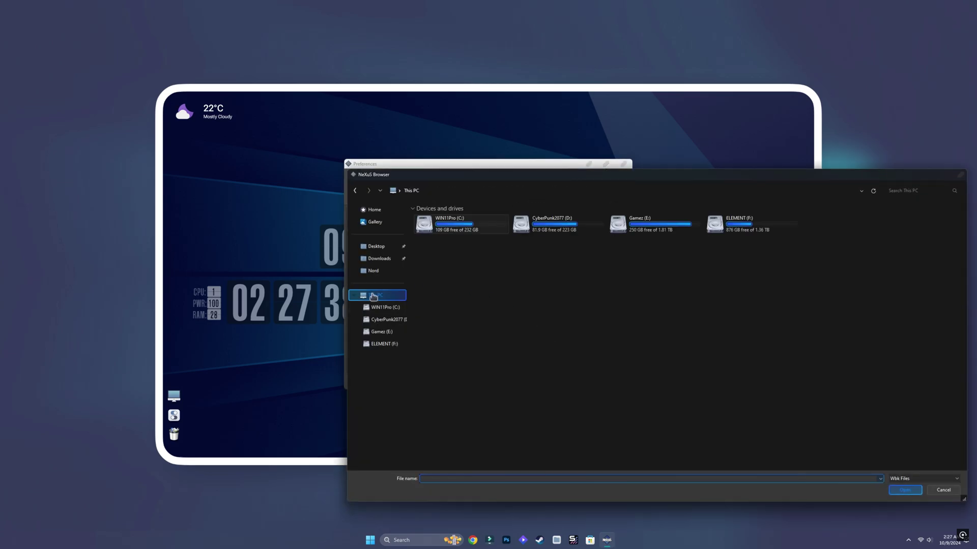
{"action": "left_click", "coordinate": [383, 307]}
{"action": "double_click", "coordinate": [430, 219]}
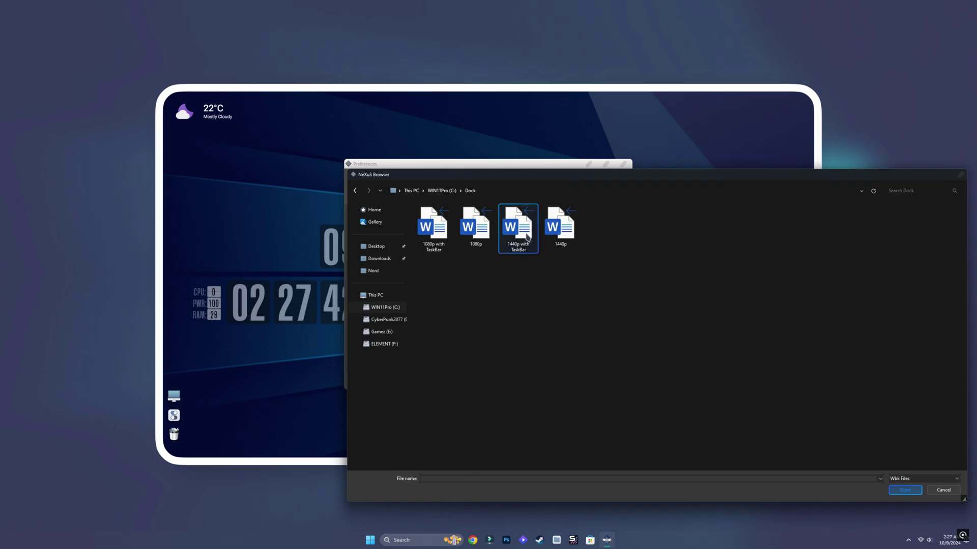
{"action": "left_click", "coordinate": [558, 228]}
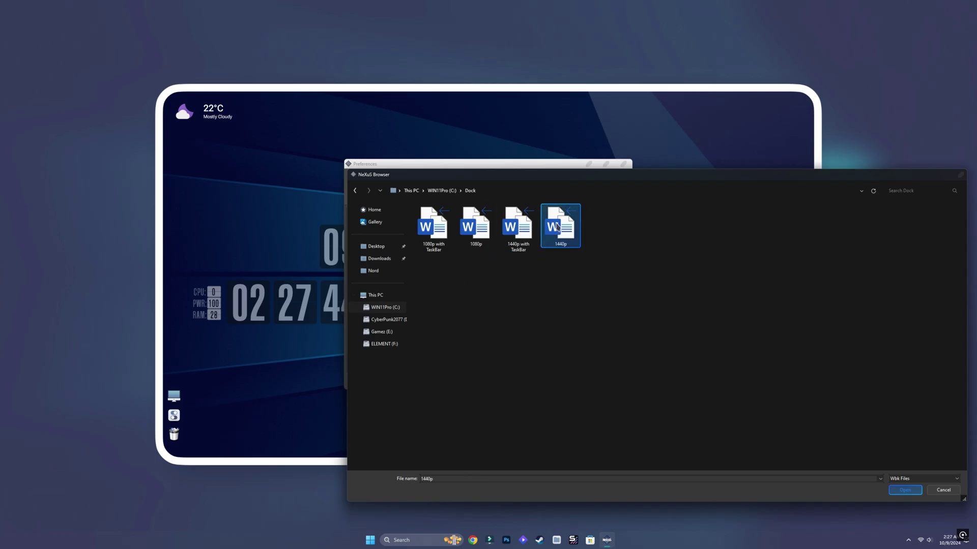
{"action": "left_click", "coordinate": [906, 492]}
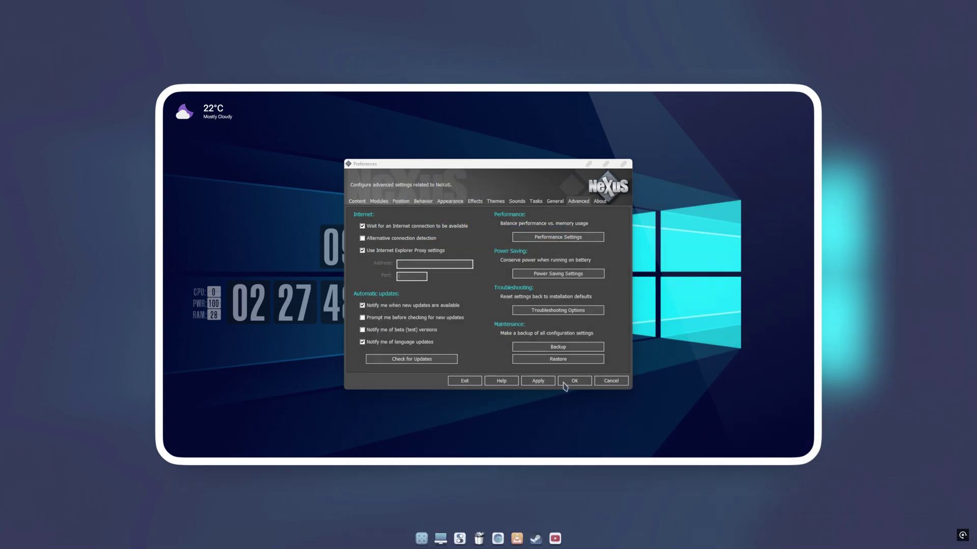
{"action": "left_click", "coordinate": [564, 383]}
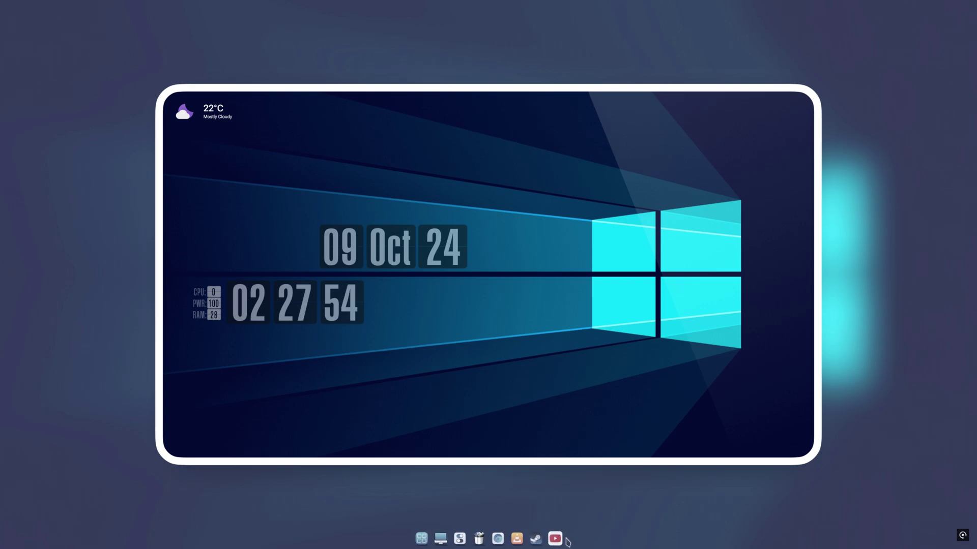
Check the Start menu and the This PC window by opening and closing each from the dock
{"action": "left_click", "coordinate": [424, 541]}
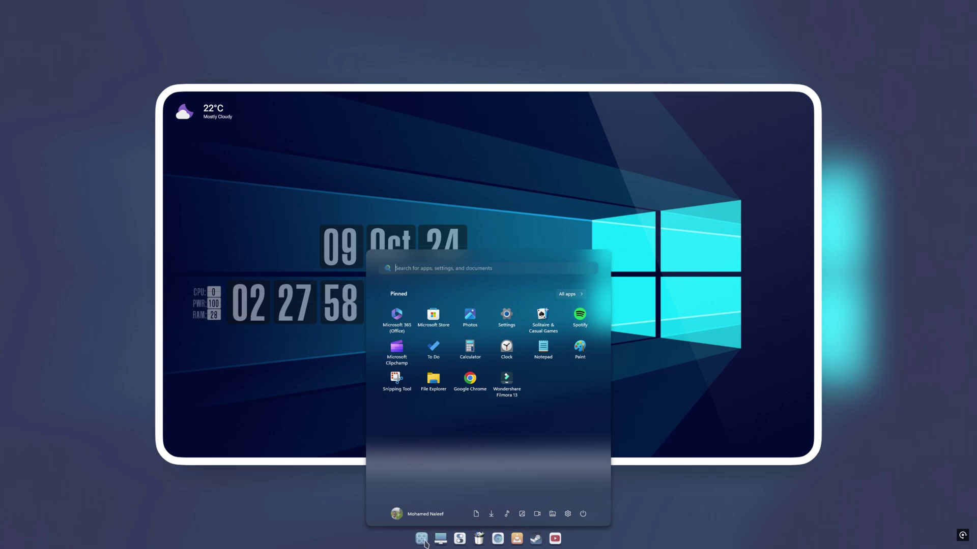
{"action": "left_click", "coordinate": [422, 541]}
{"action": "left_click", "coordinate": [440, 541]}
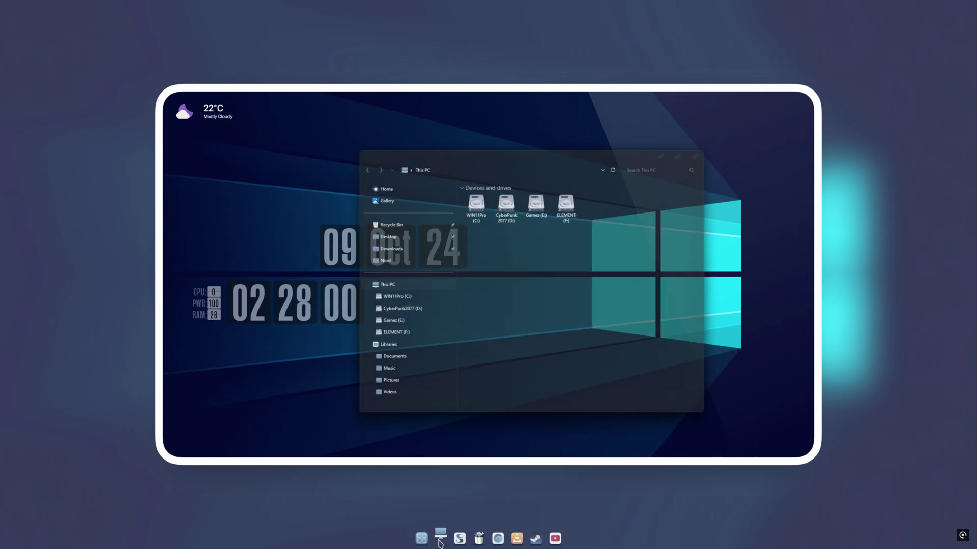
{"action": "left_click", "coordinate": [700, 155]}
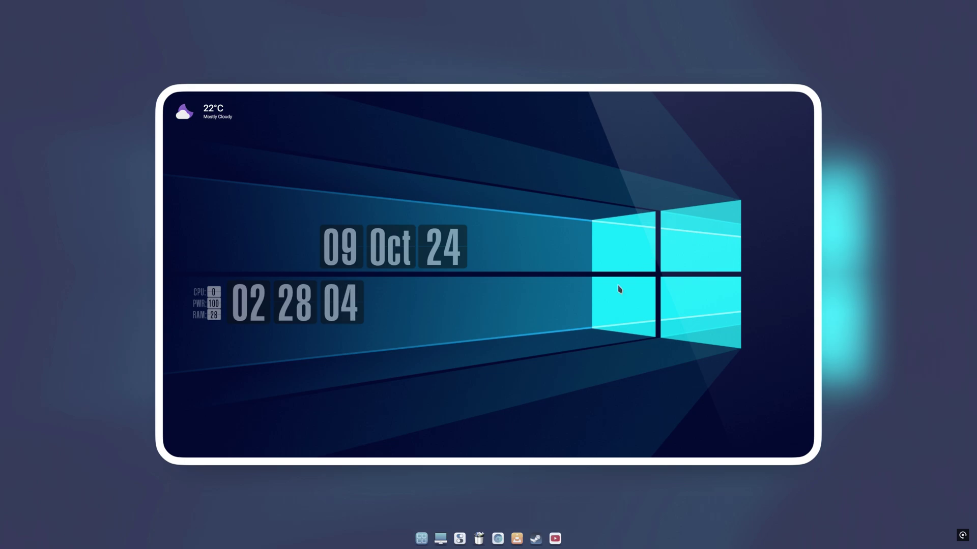